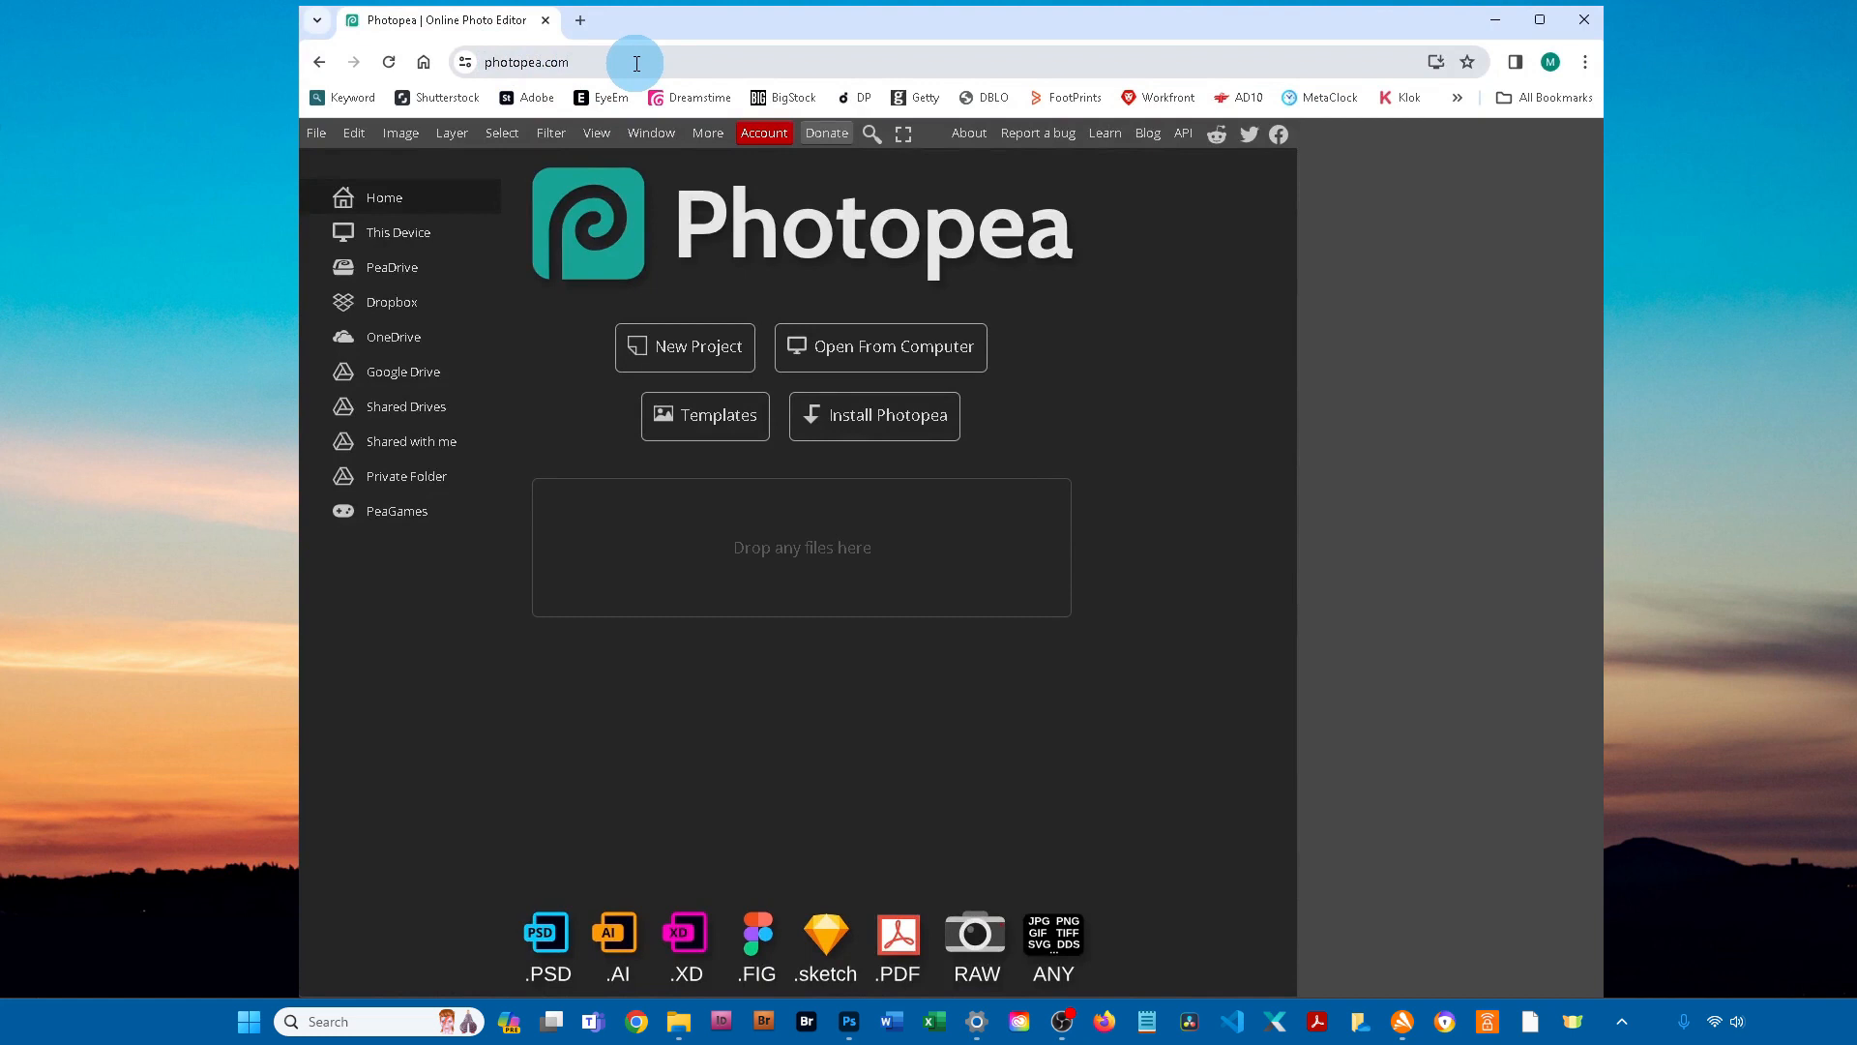
Step: Open the kitchen mug mockup file from the computer and check that the Layers panel is enabled
{"action": "left_click", "coordinate": [902, 352]}
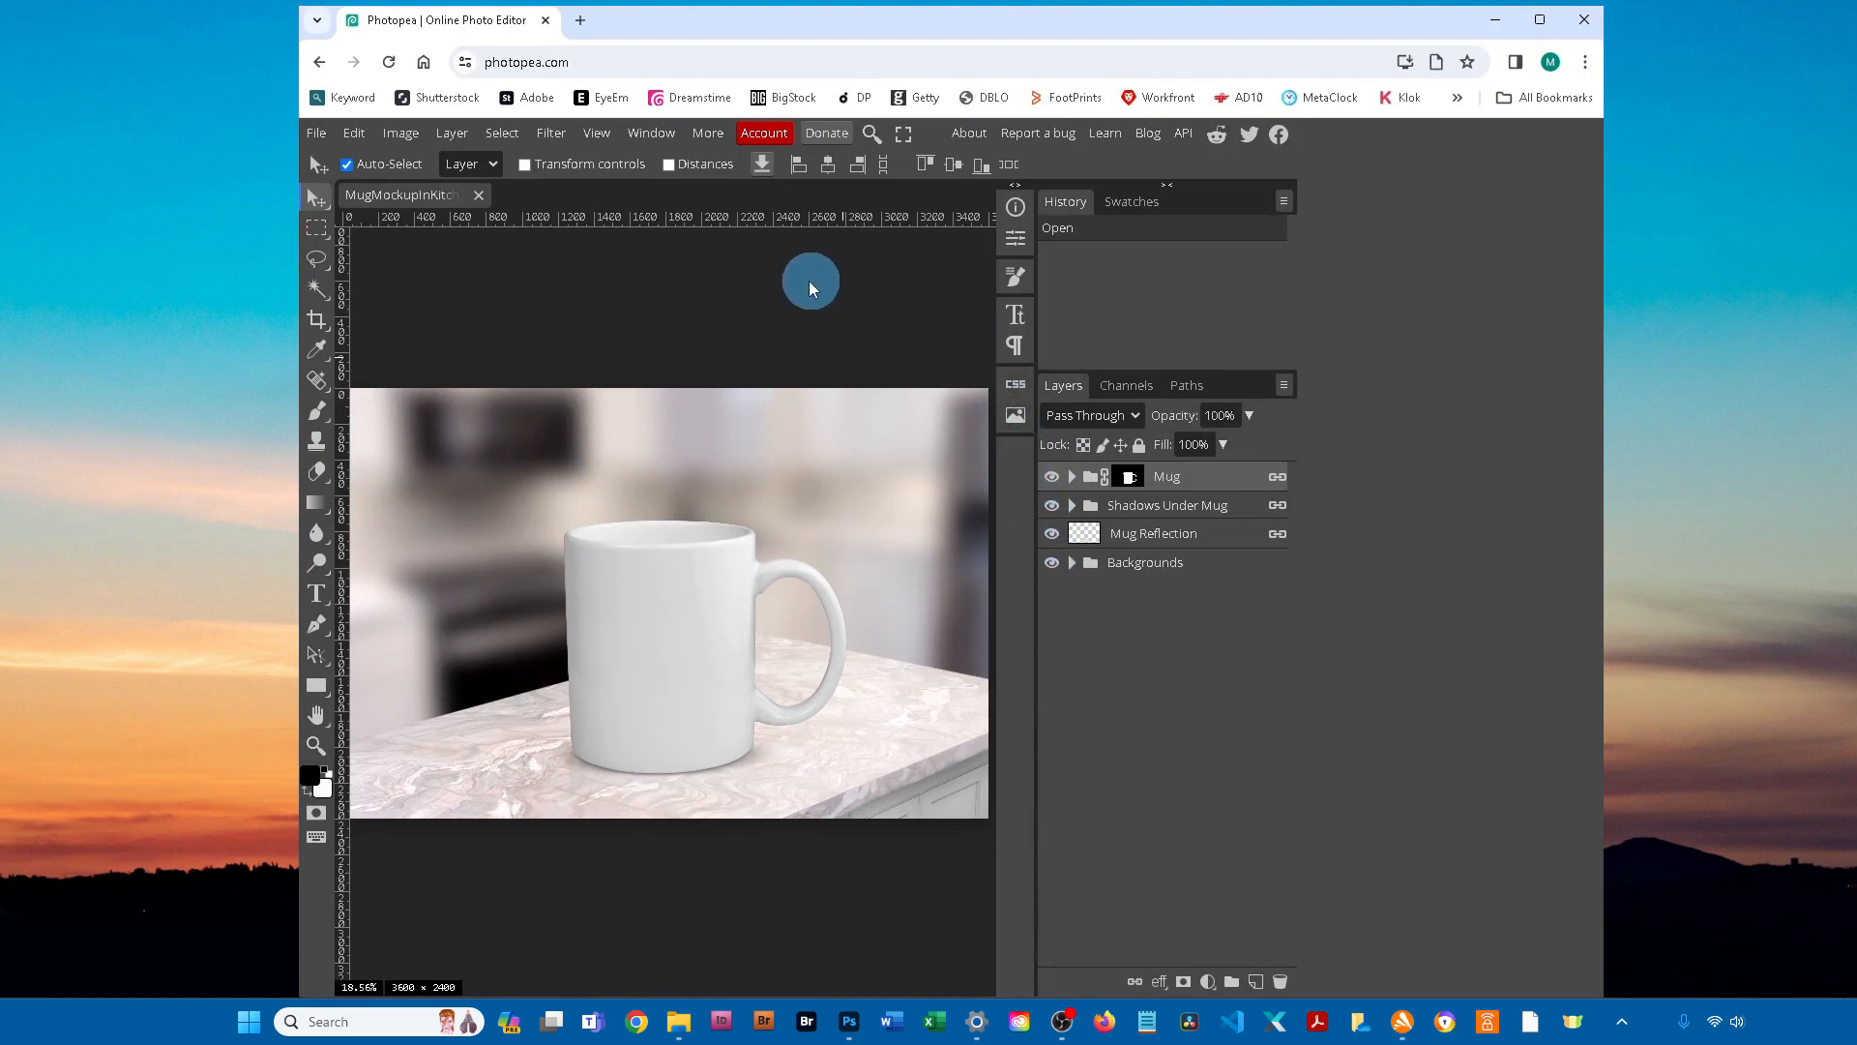
{"action": "left_click", "coordinate": [652, 136]}
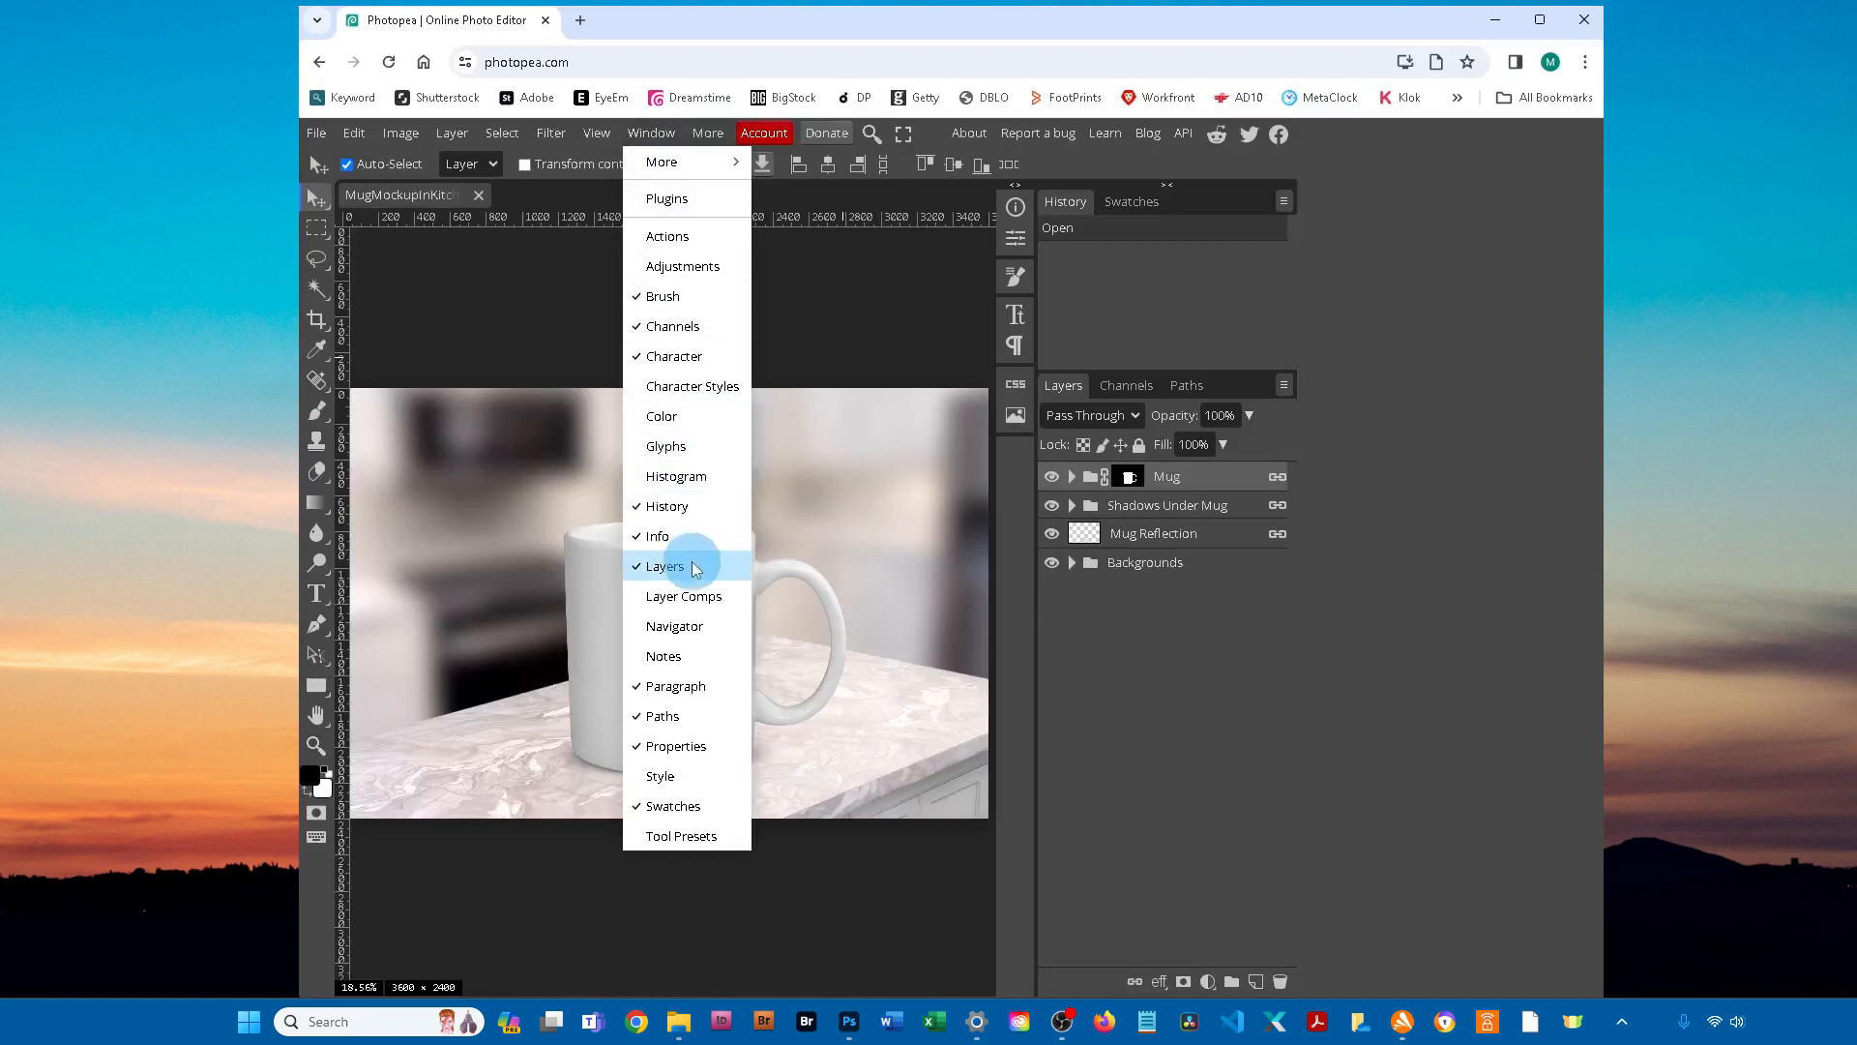
{"action": "left_click", "coordinate": [1071, 603]}
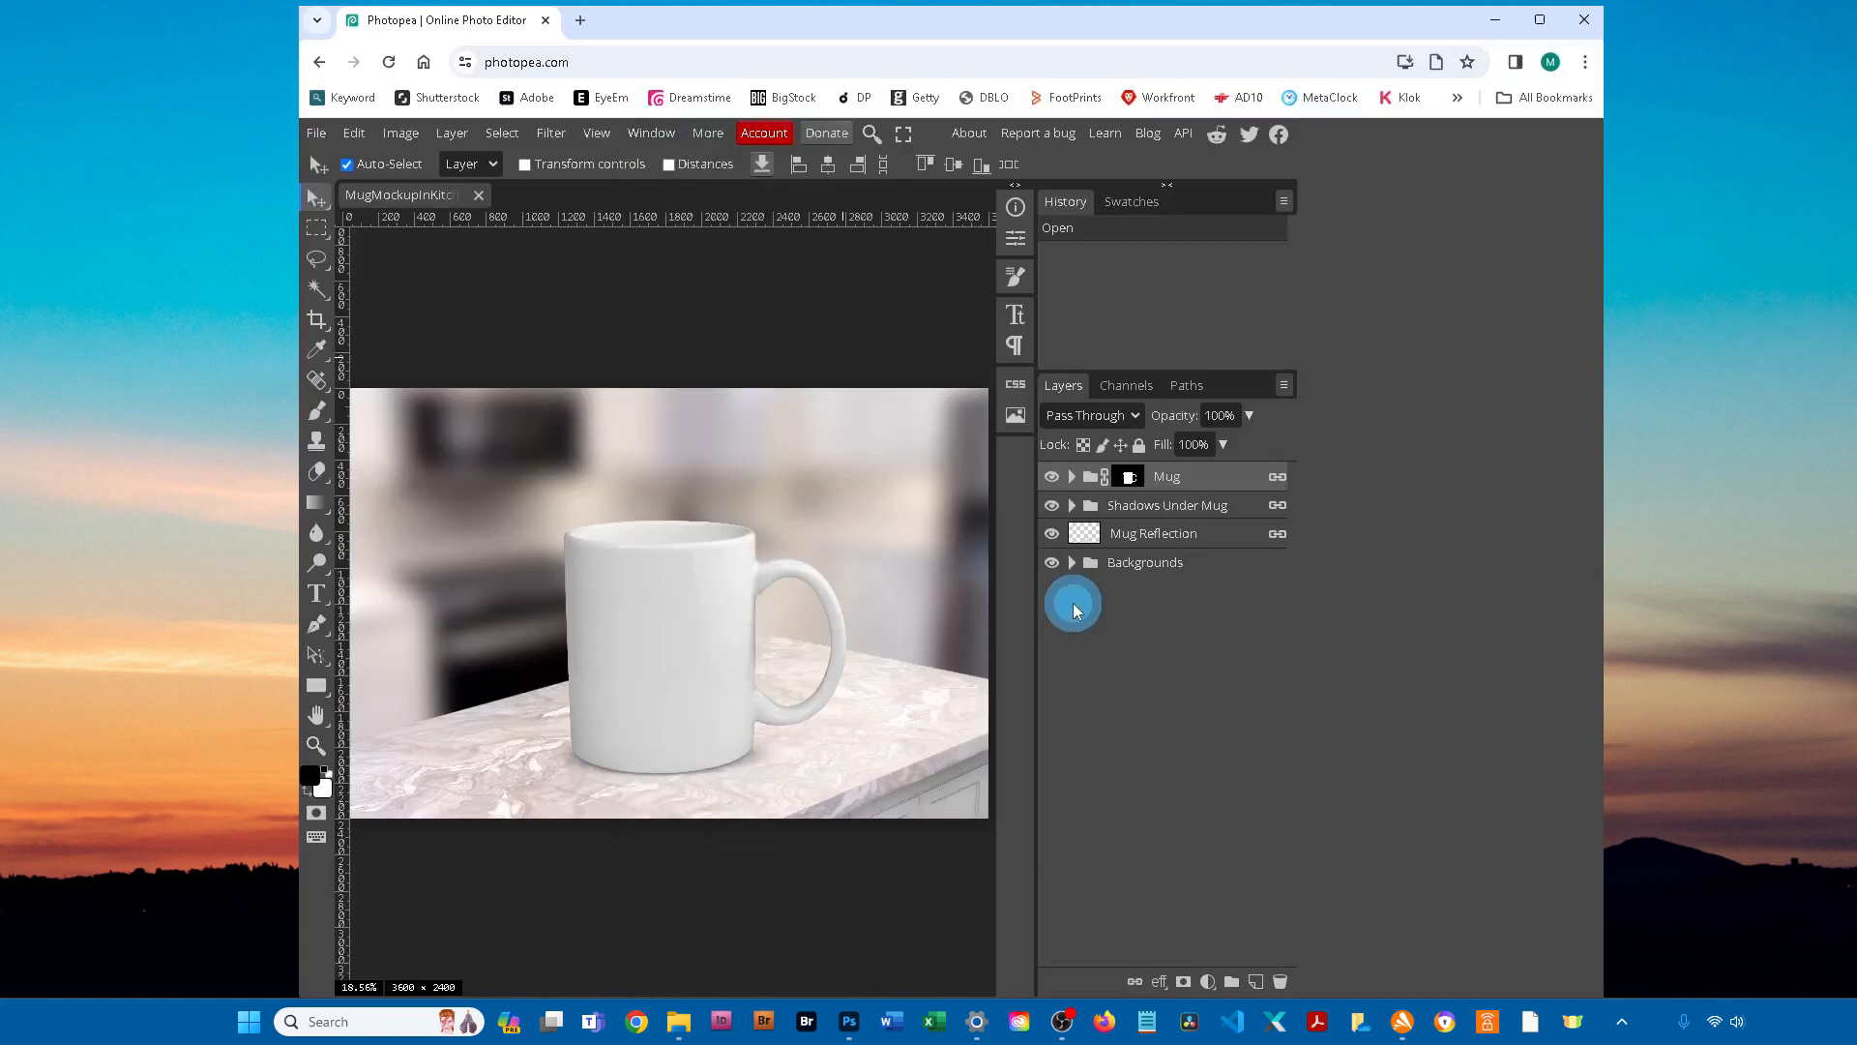
Step: Expand the Mug group and open the Design - Mug1 smart object's contents for editing
{"action": "left_click", "coordinate": [1074, 479]}
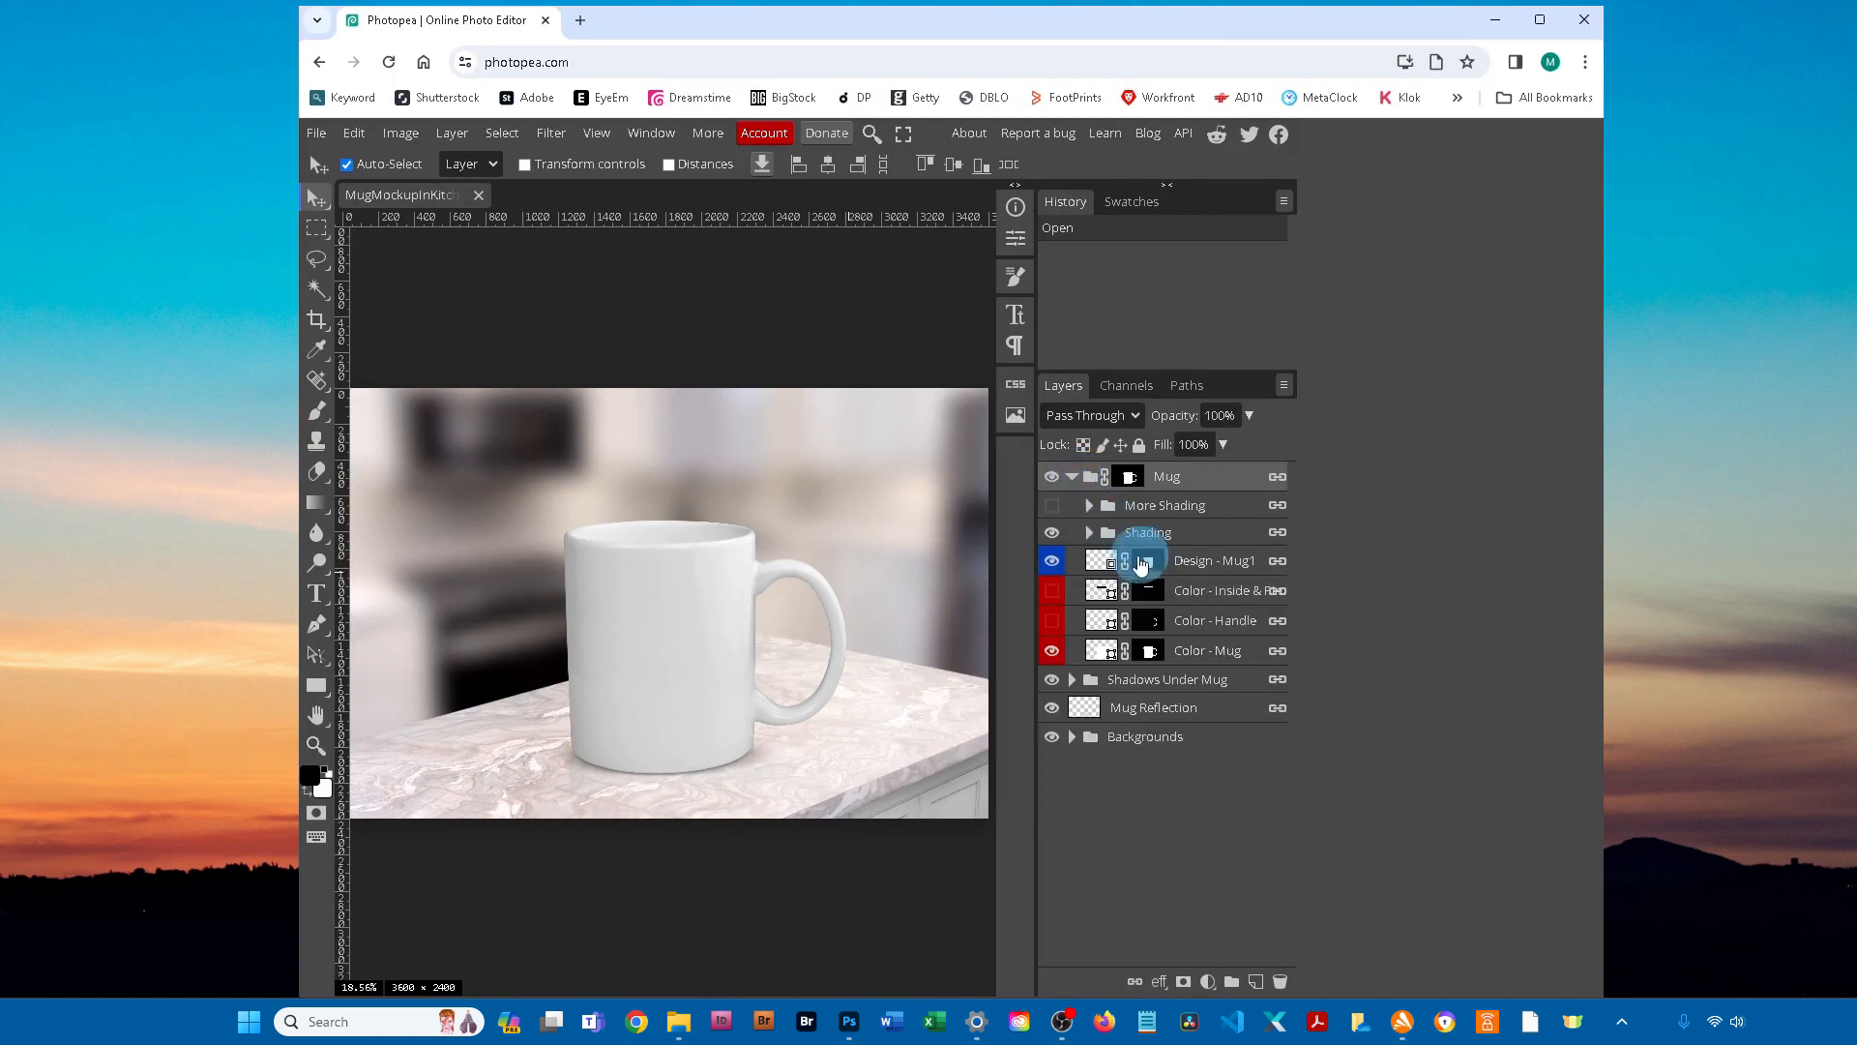
{"action": "left_click", "coordinate": [1093, 560]}
{"action": "left_click", "coordinate": [1101, 569]}
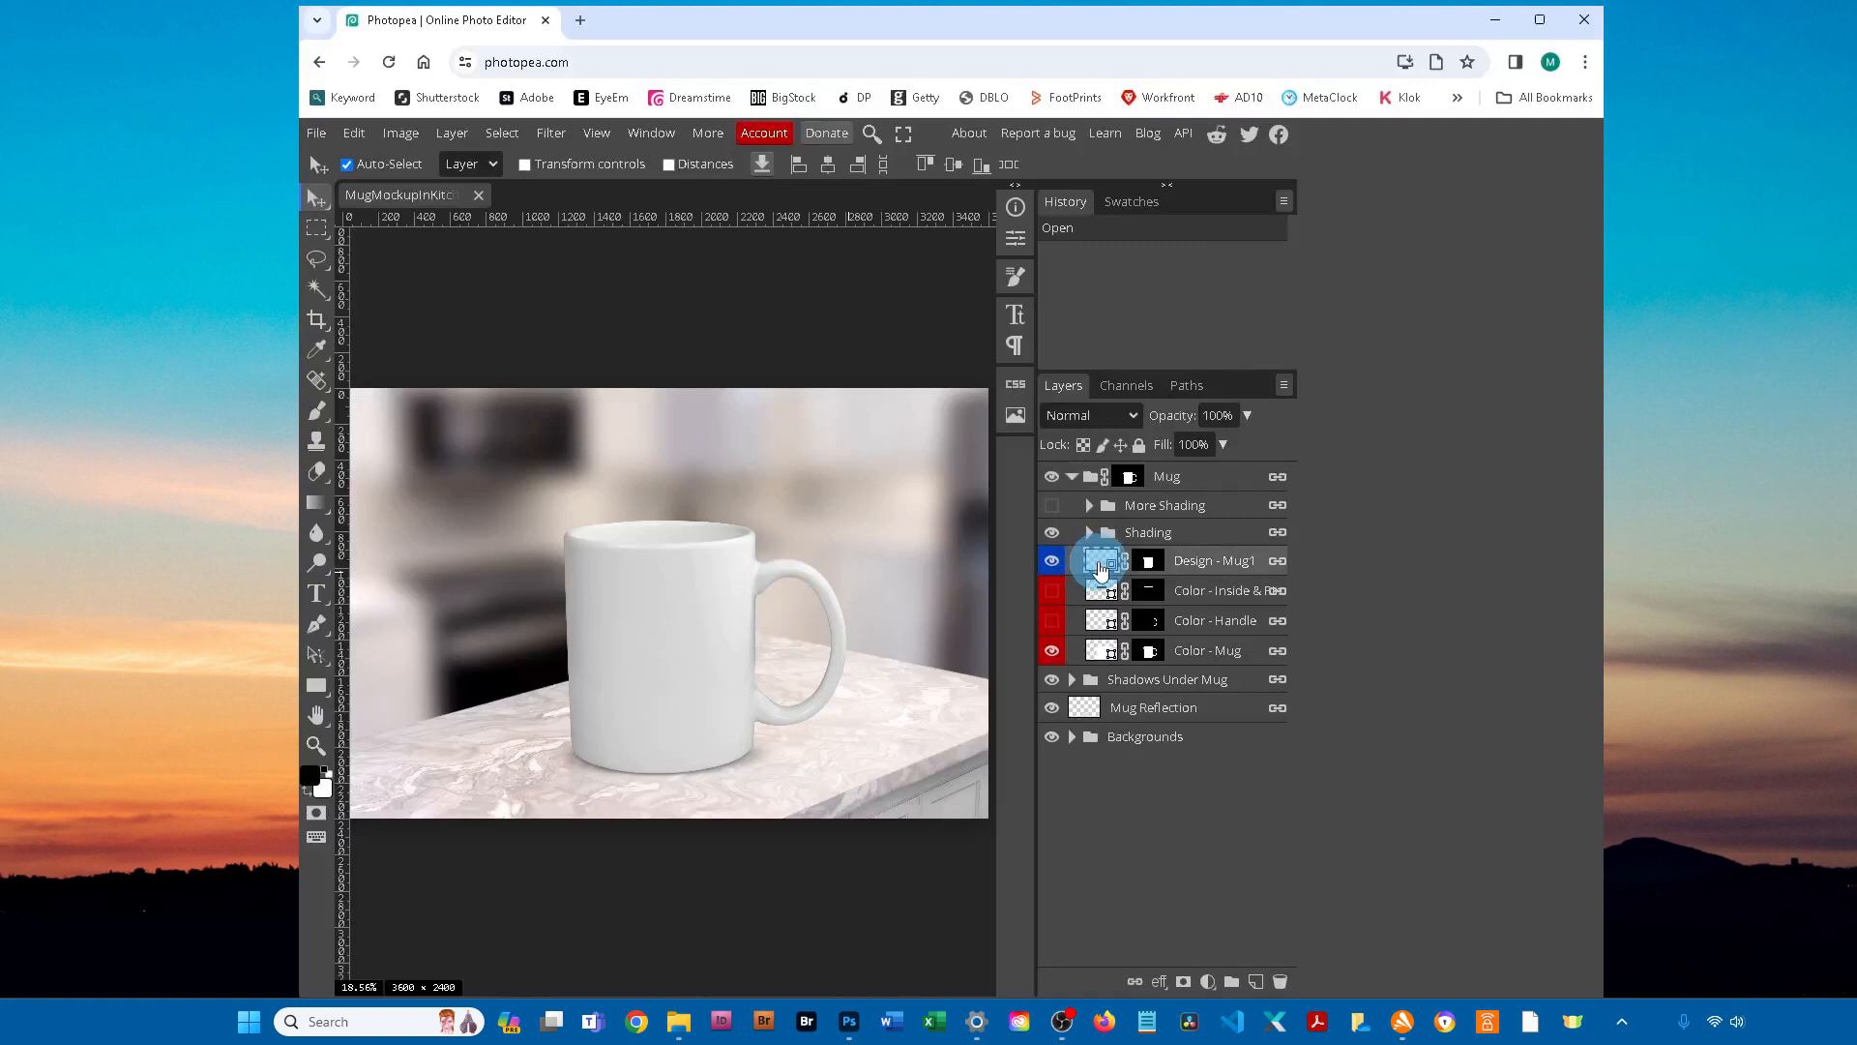
{"action": "double_click", "coordinate": [1101, 568]}
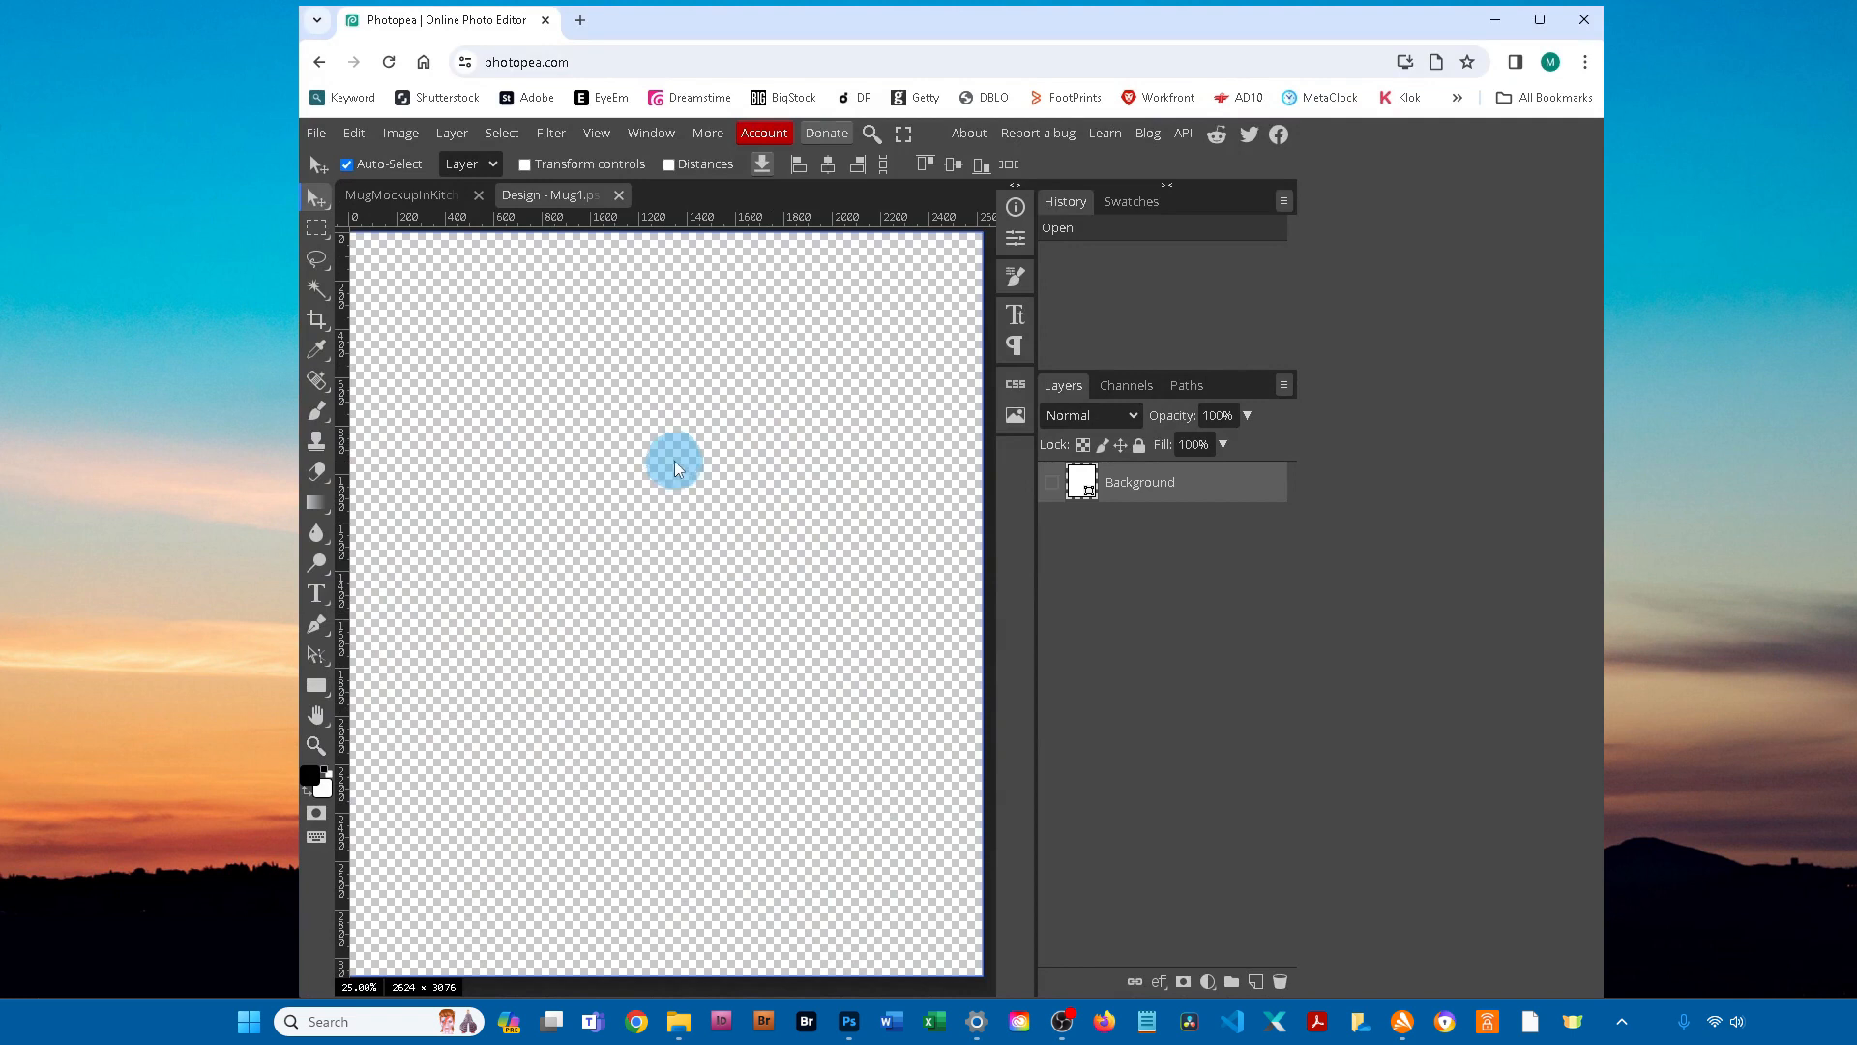
Step: Open the surface-455124 image from the 1_Art folder as a separate document
{"action": "left_click", "coordinate": [317, 134]}
{"action": "left_click", "coordinate": [358, 196]}
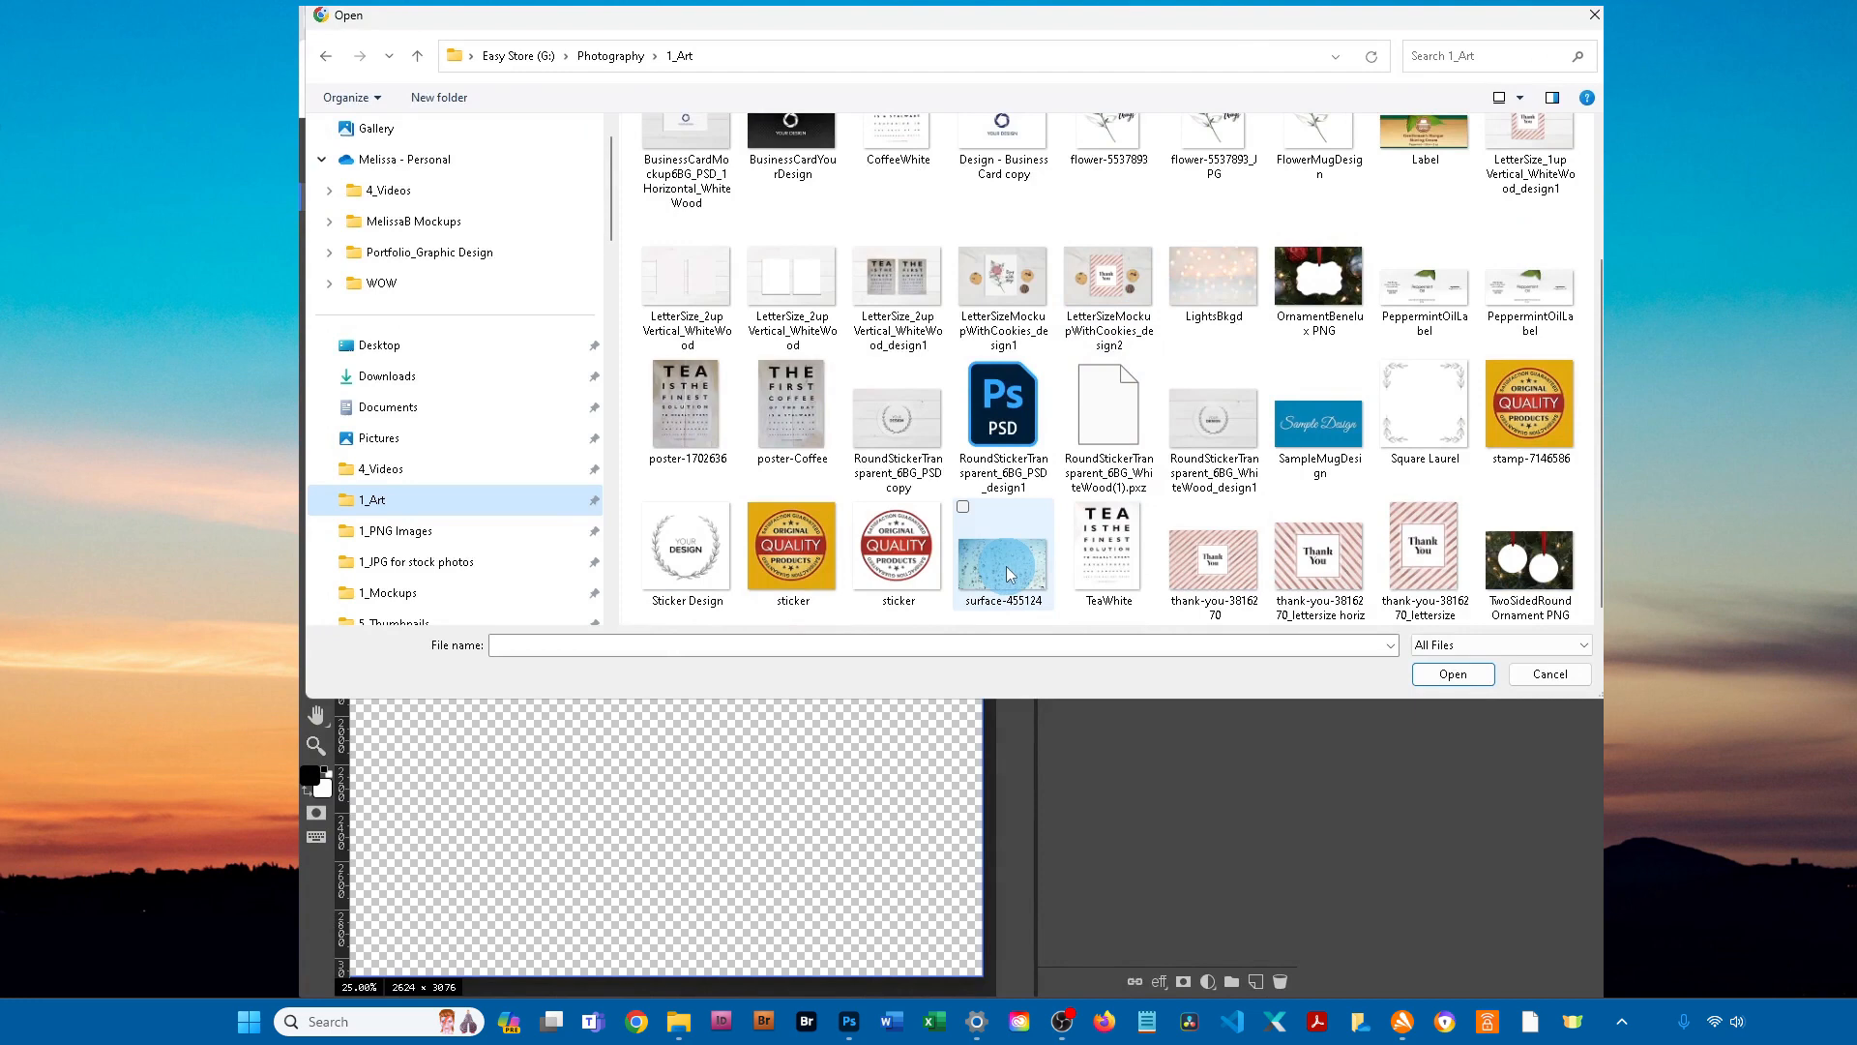
{"action": "left_click", "coordinate": [1006, 561]}
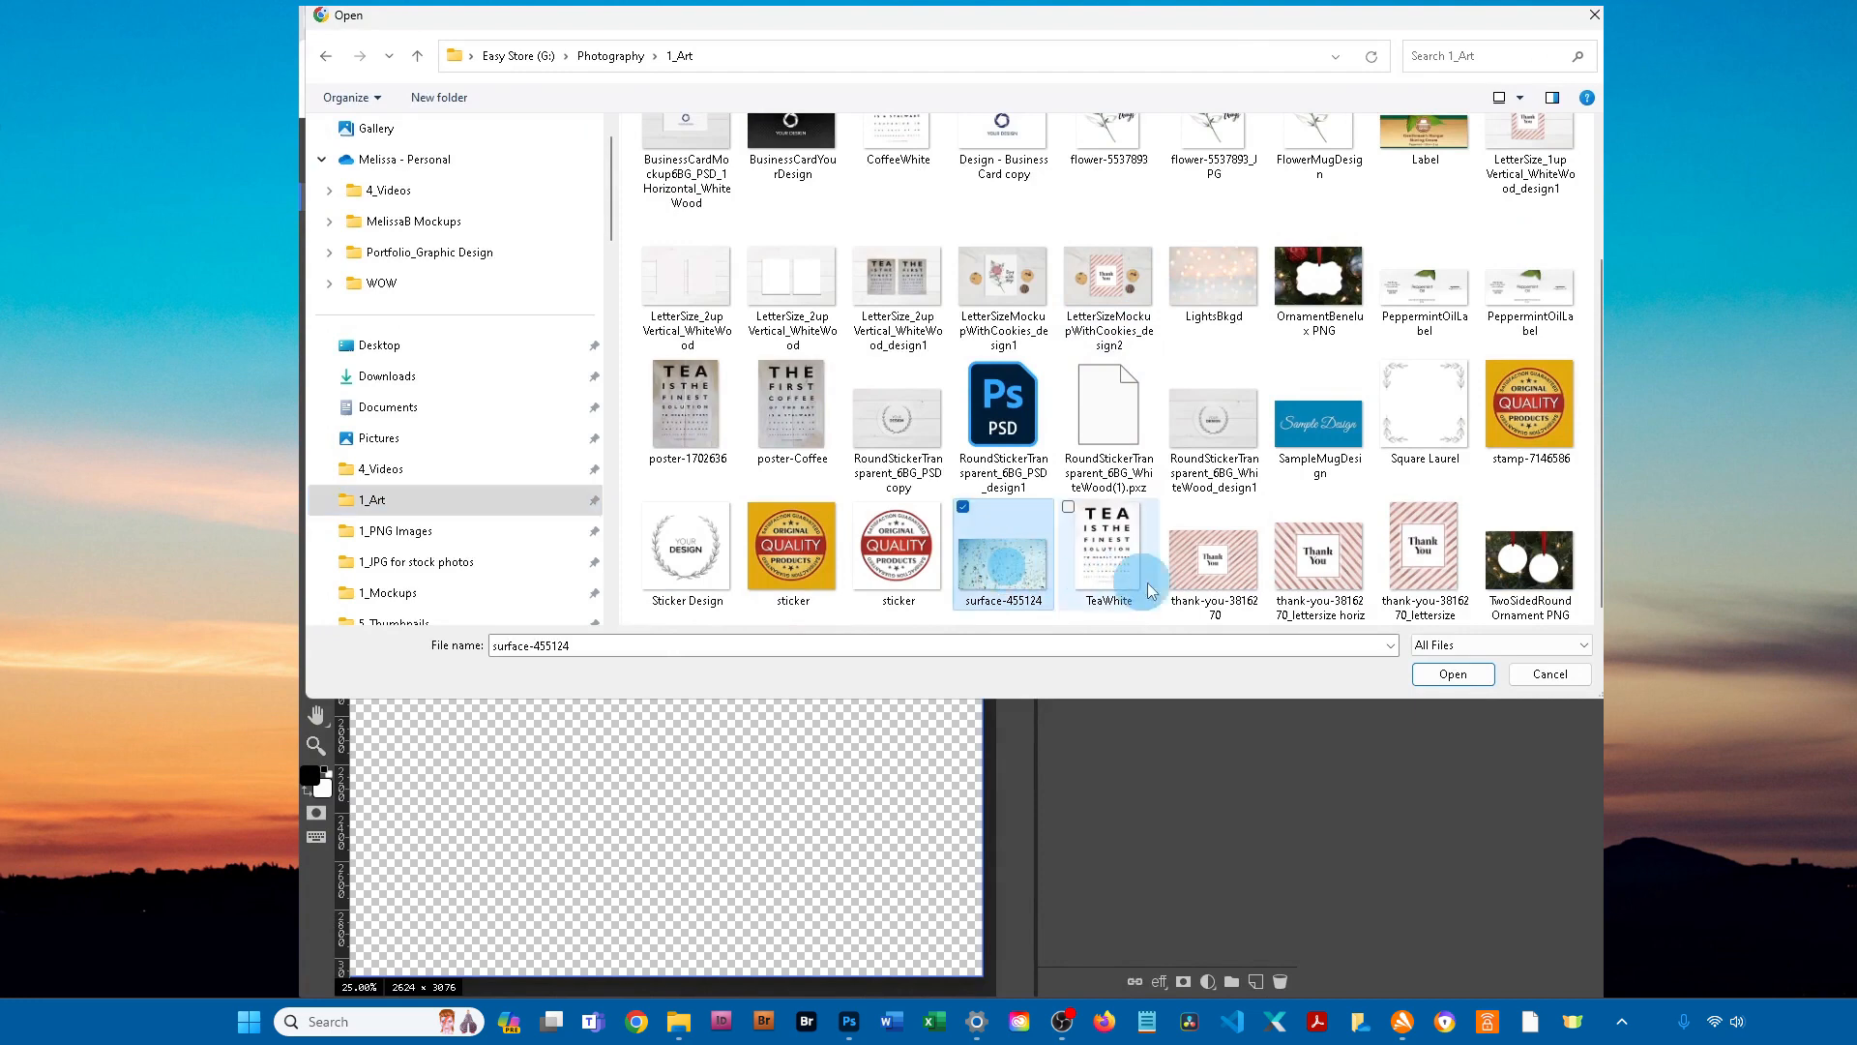
{"action": "left_click", "coordinate": [1465, 684]}
{"action": "left_click", "coordinate": [1463, 676]}
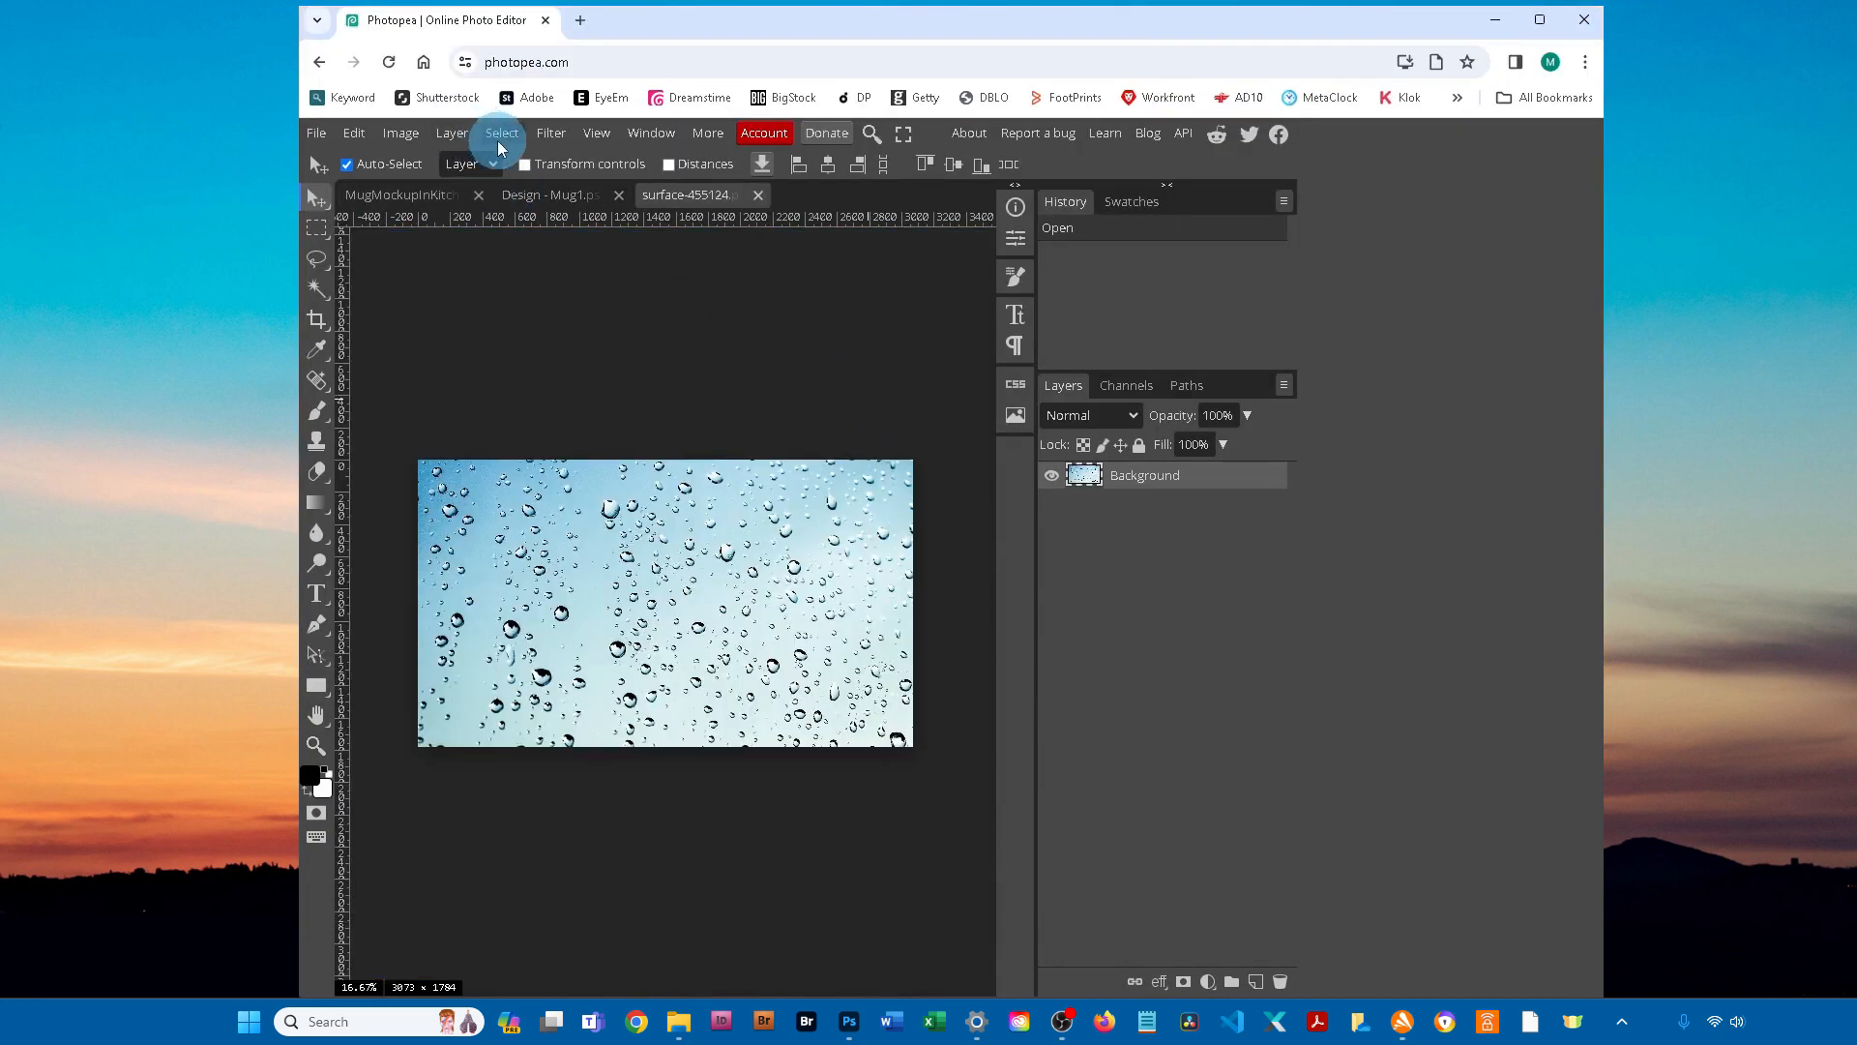
Step: Copy the entire surface-455124 image and paste it into the Design - Mug1 document
{"action": "left_click", "coordinate": [500, 140]}
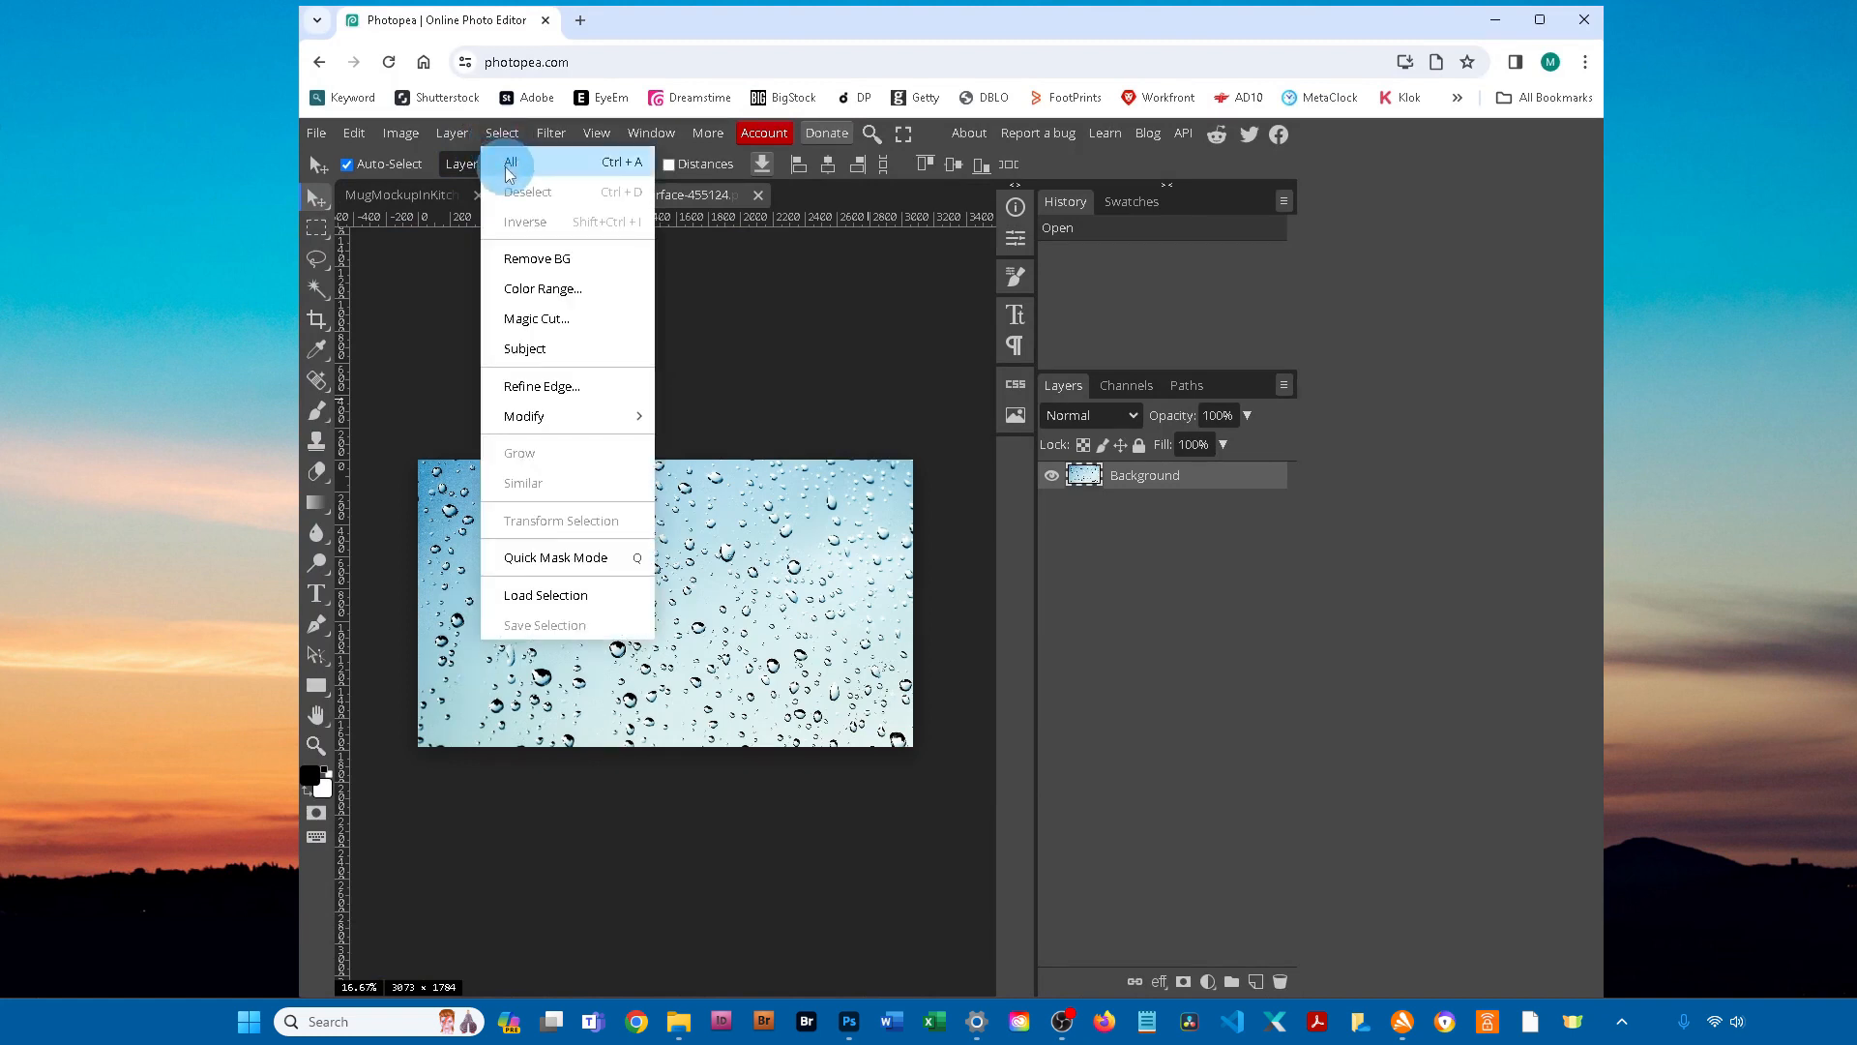
{"action": "left_click", "coordinate": [508, 167]}
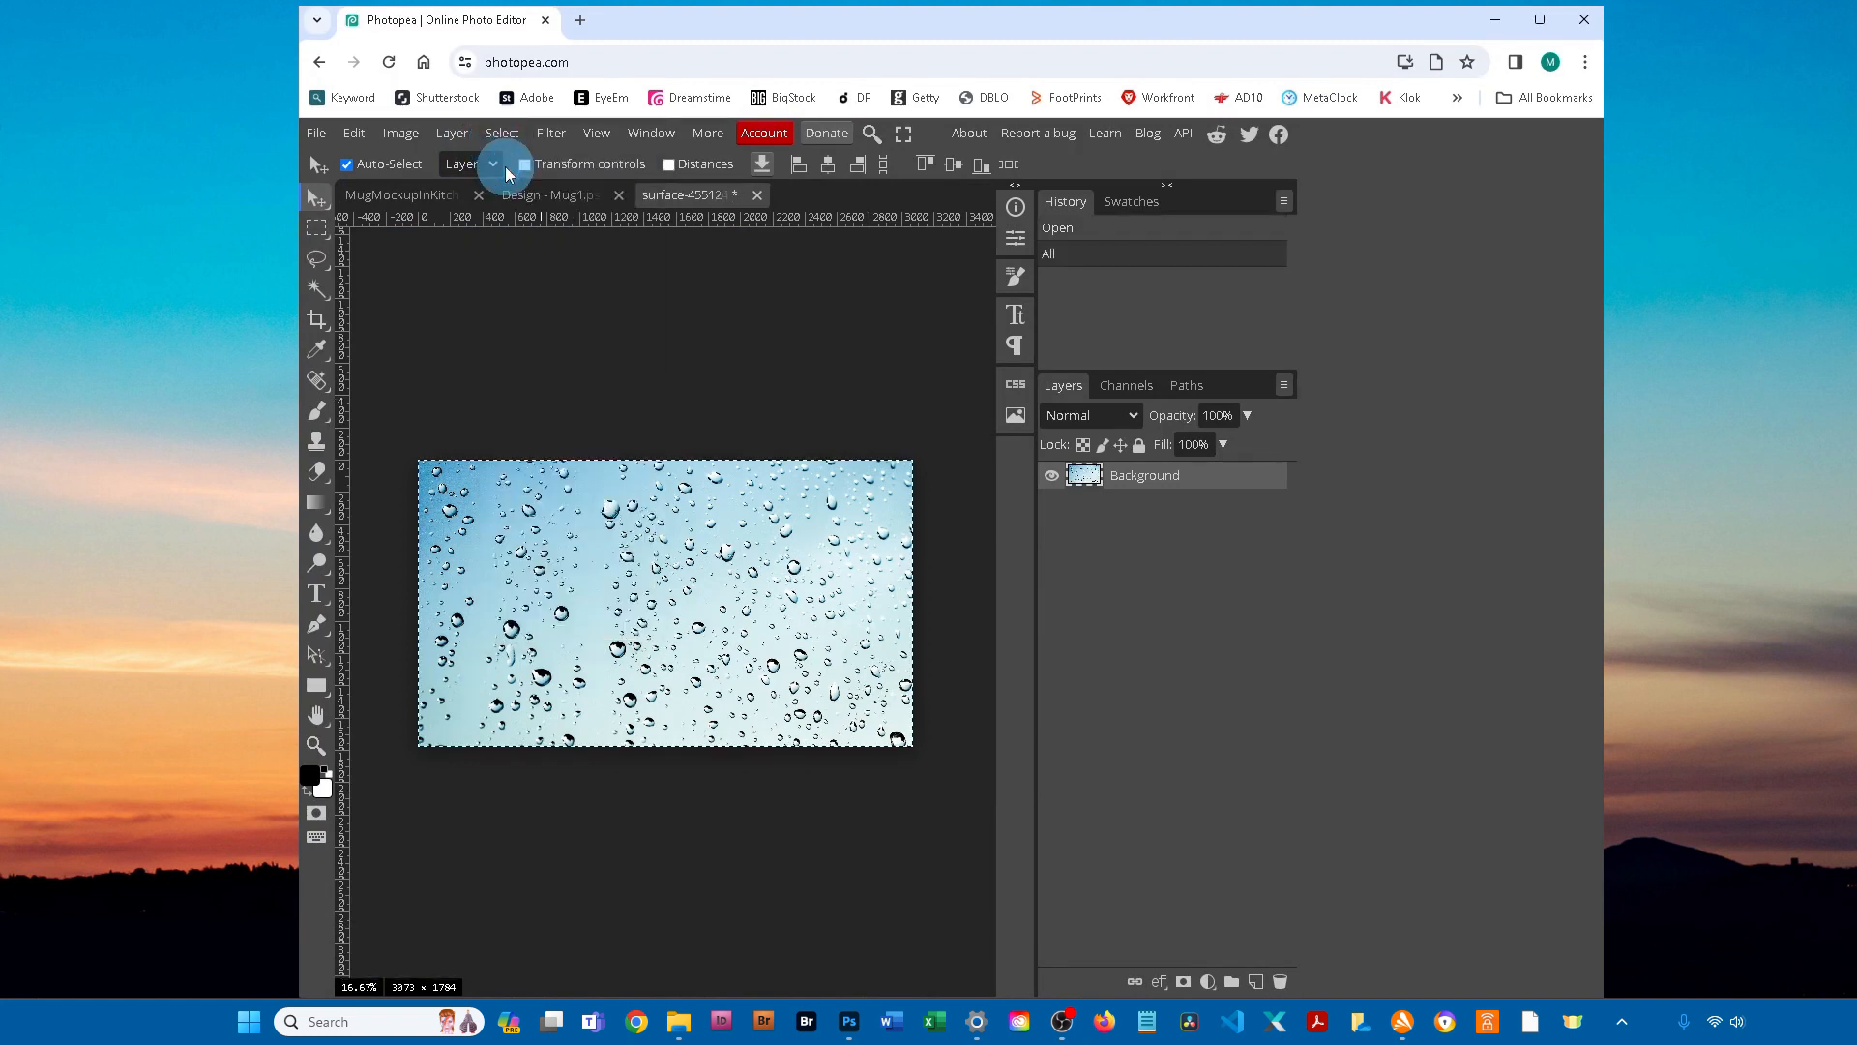
{"action": "left_click", "coordinate": [354, 133]}
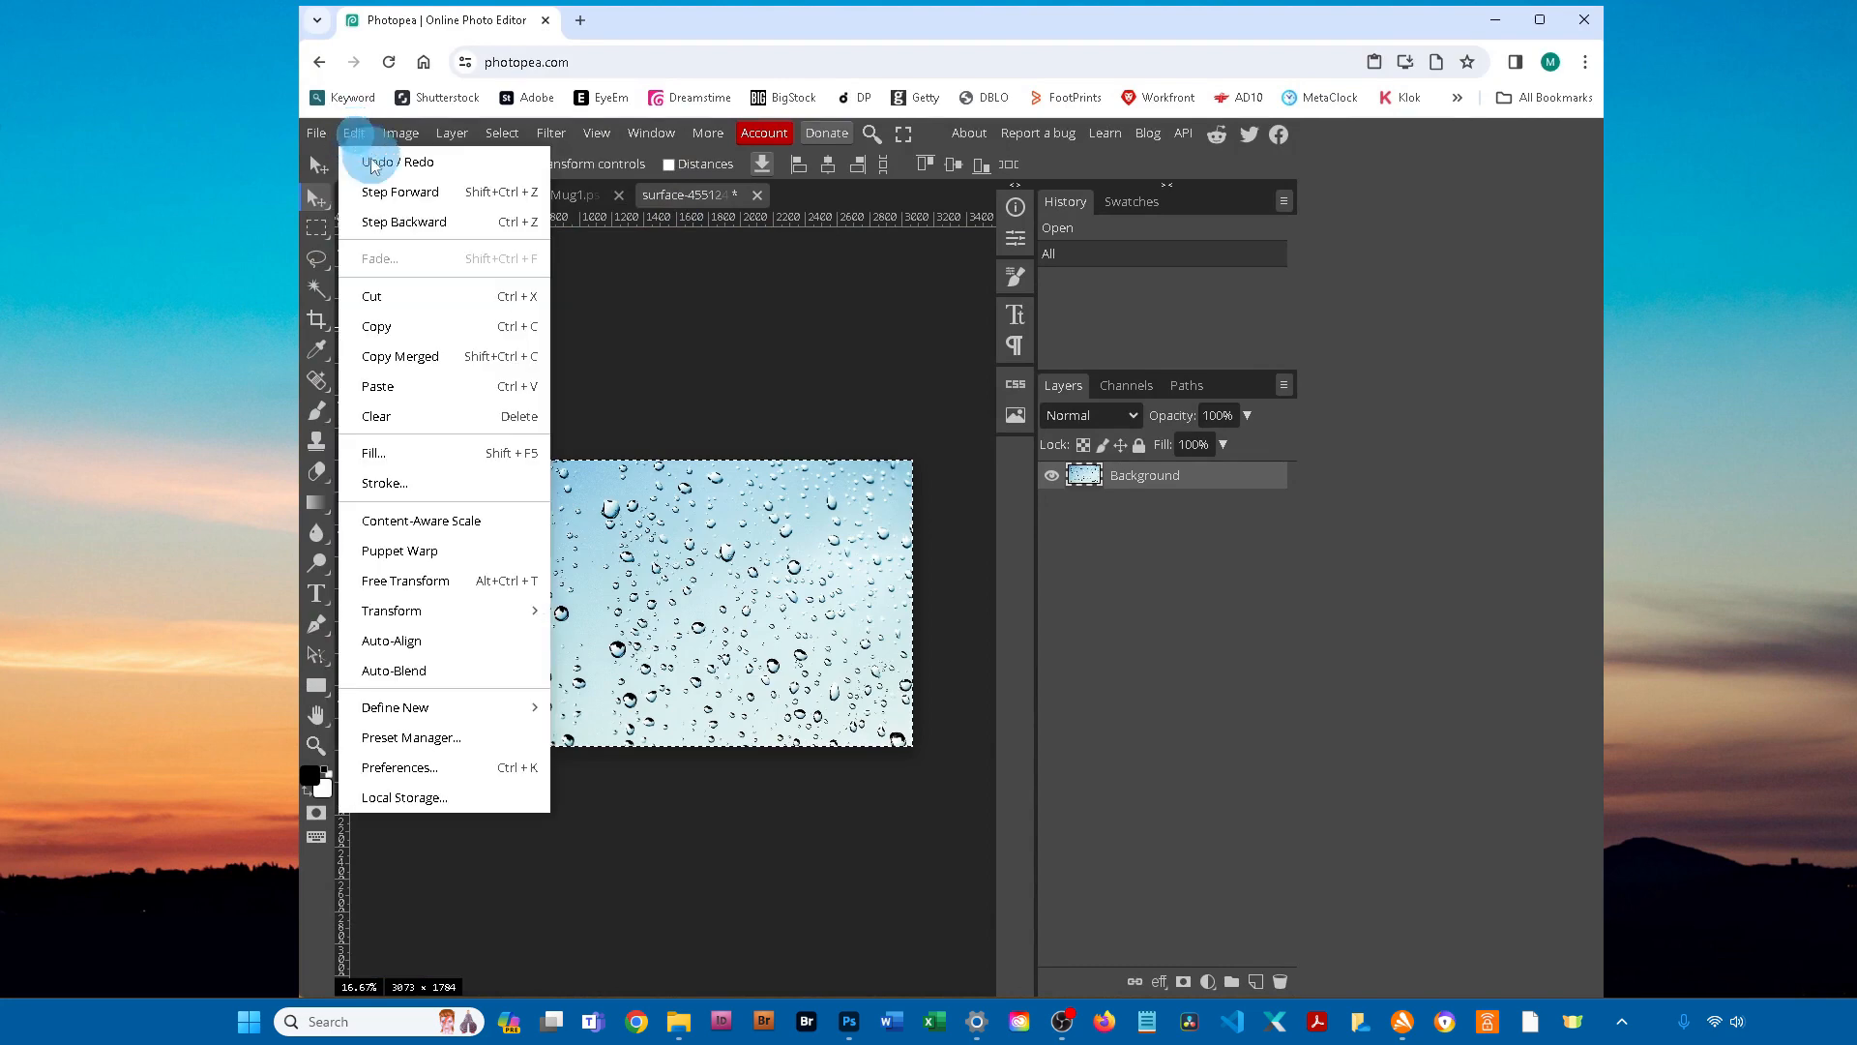
{"action": "left_click", "coordinate": [375, 323]}
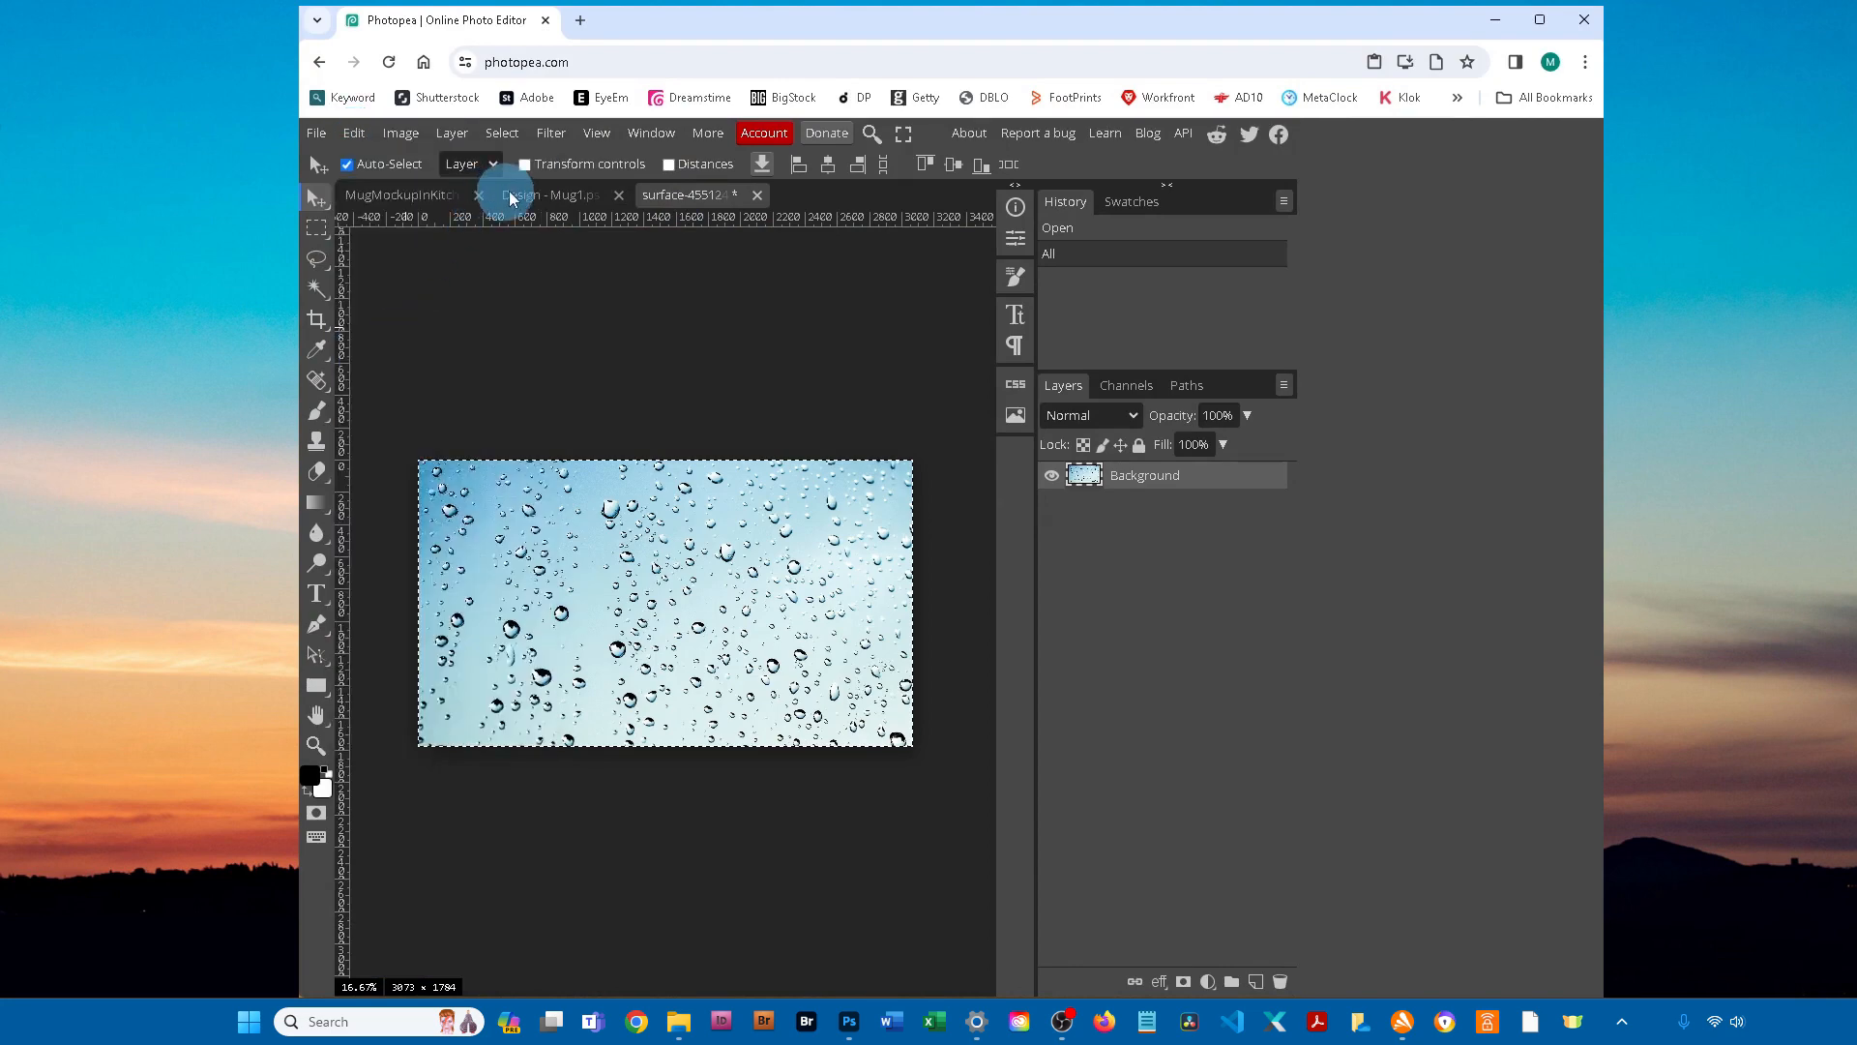
{"action": "left_click", "coordinate": [546, 199]}
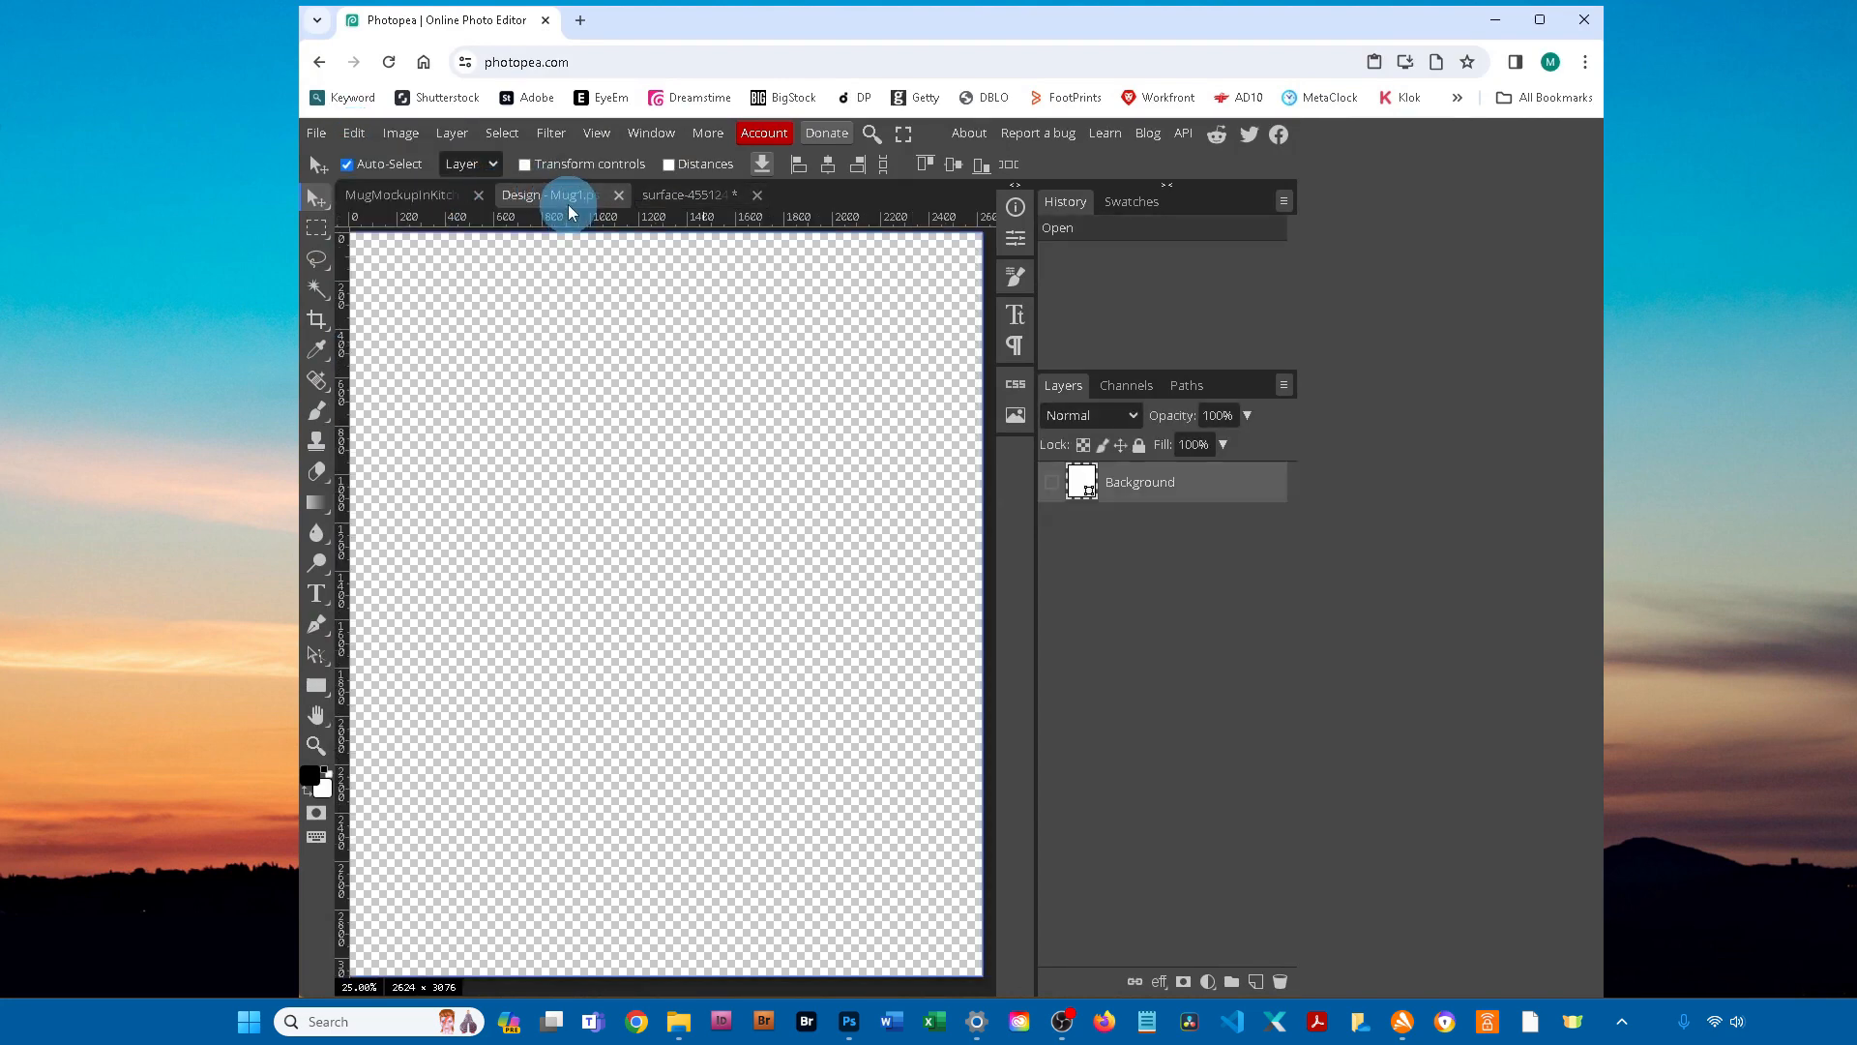
{"action": "left_click", "coordinate": [350, 133]}
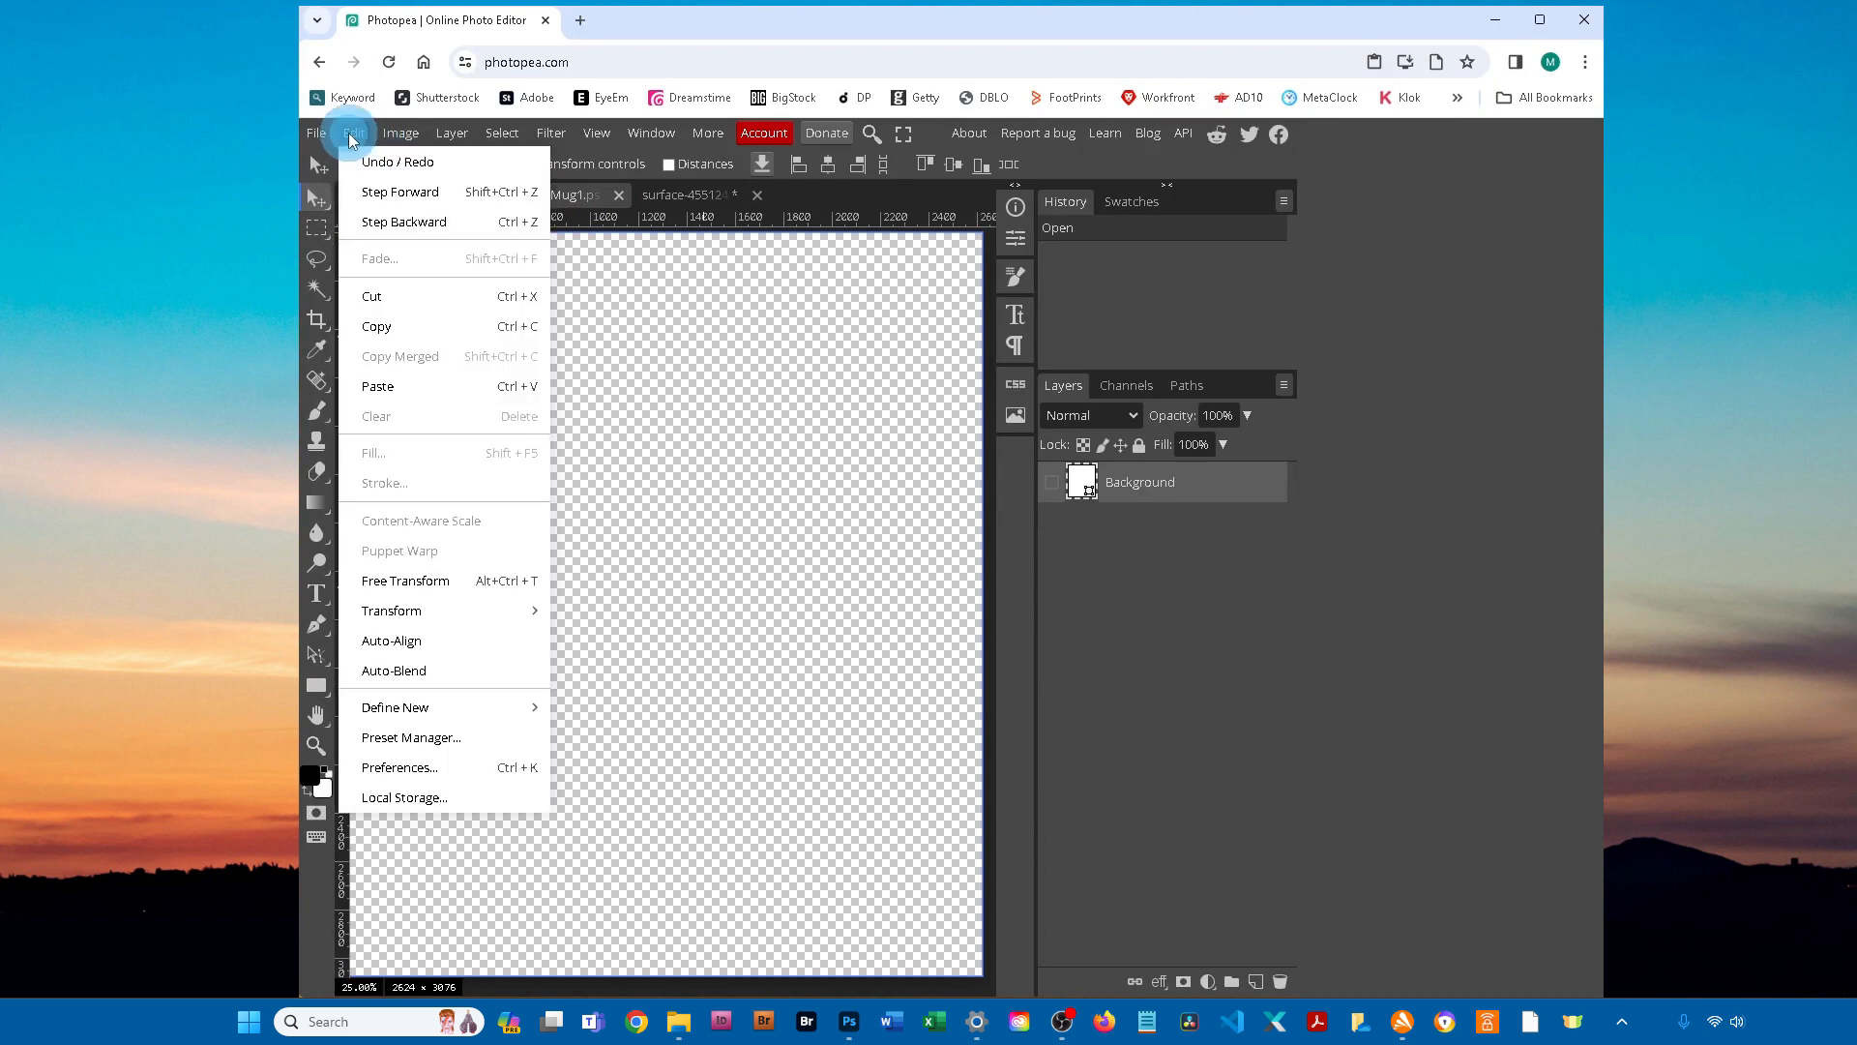
{"action": "left_click", "coordinate": [378, 389]}
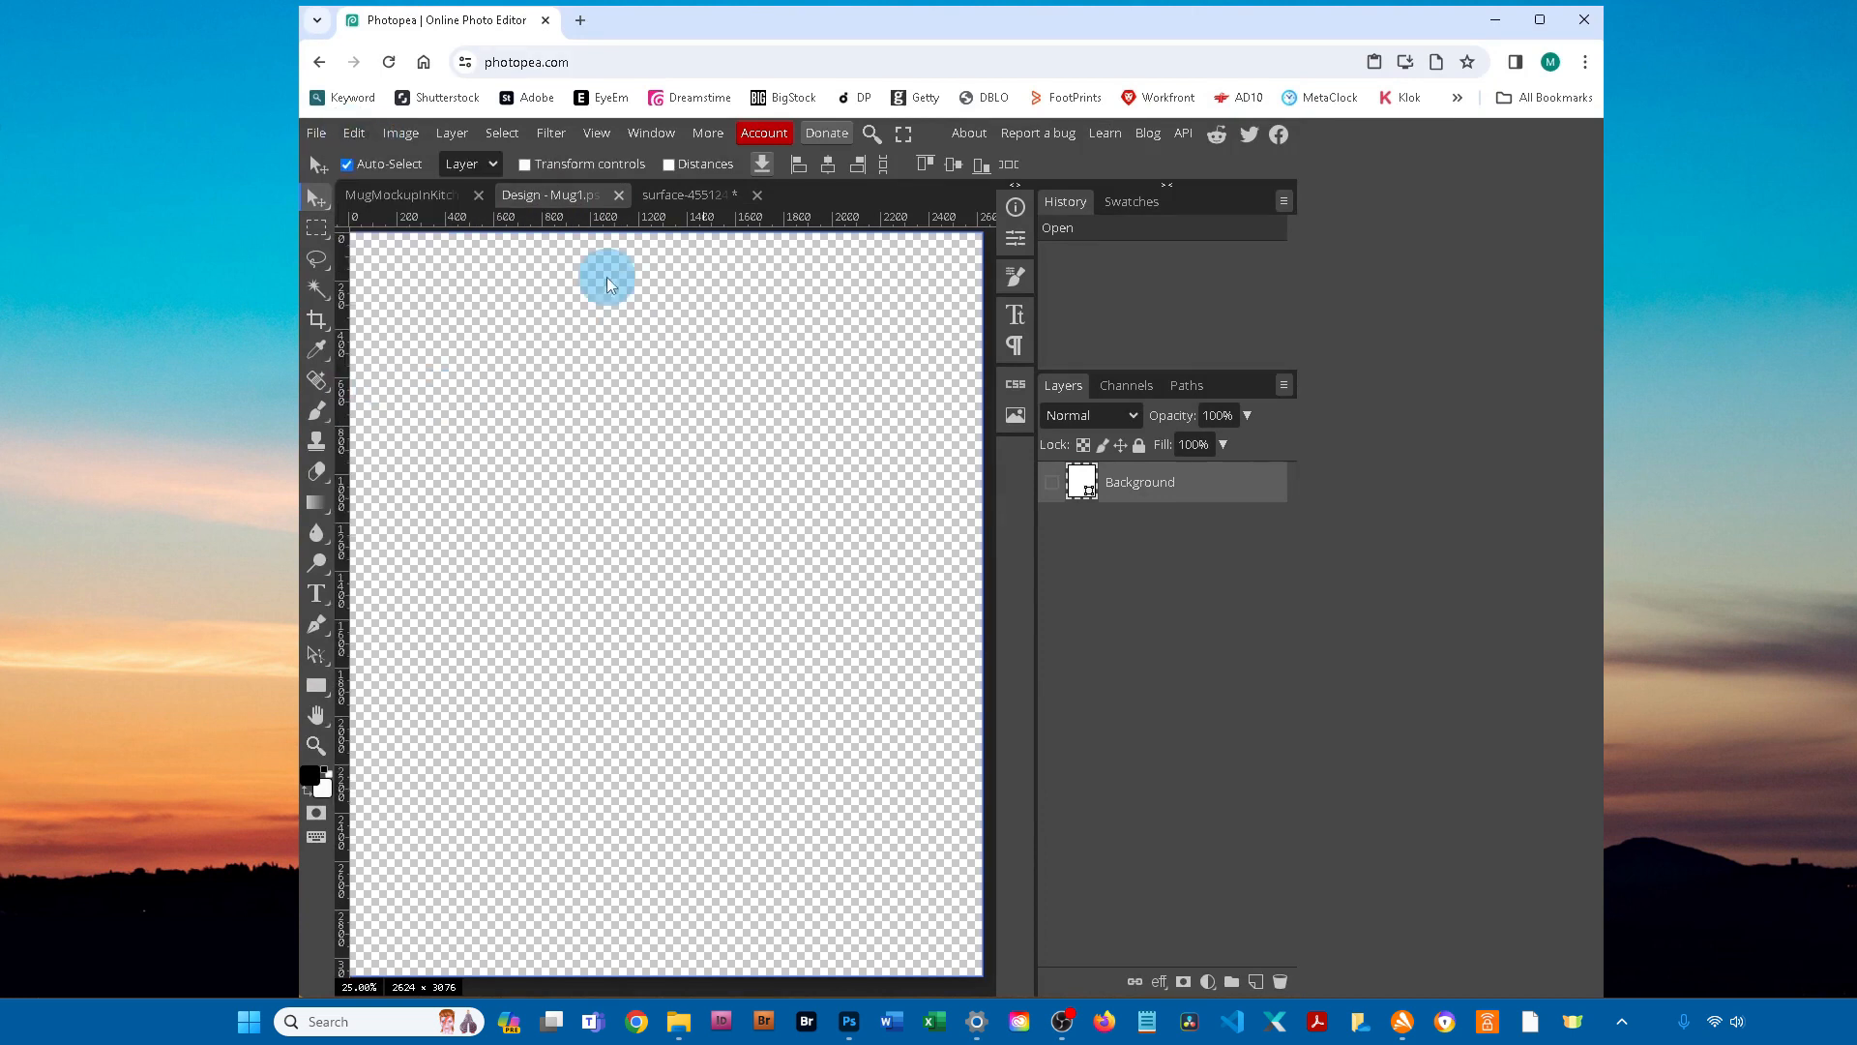
Step: Free-transform the pasted water-drop image, scaling it proportionally to about 197% and positioning it to cover the whole canvas
{"action": "left_click", "coordinate": [356, 135]}
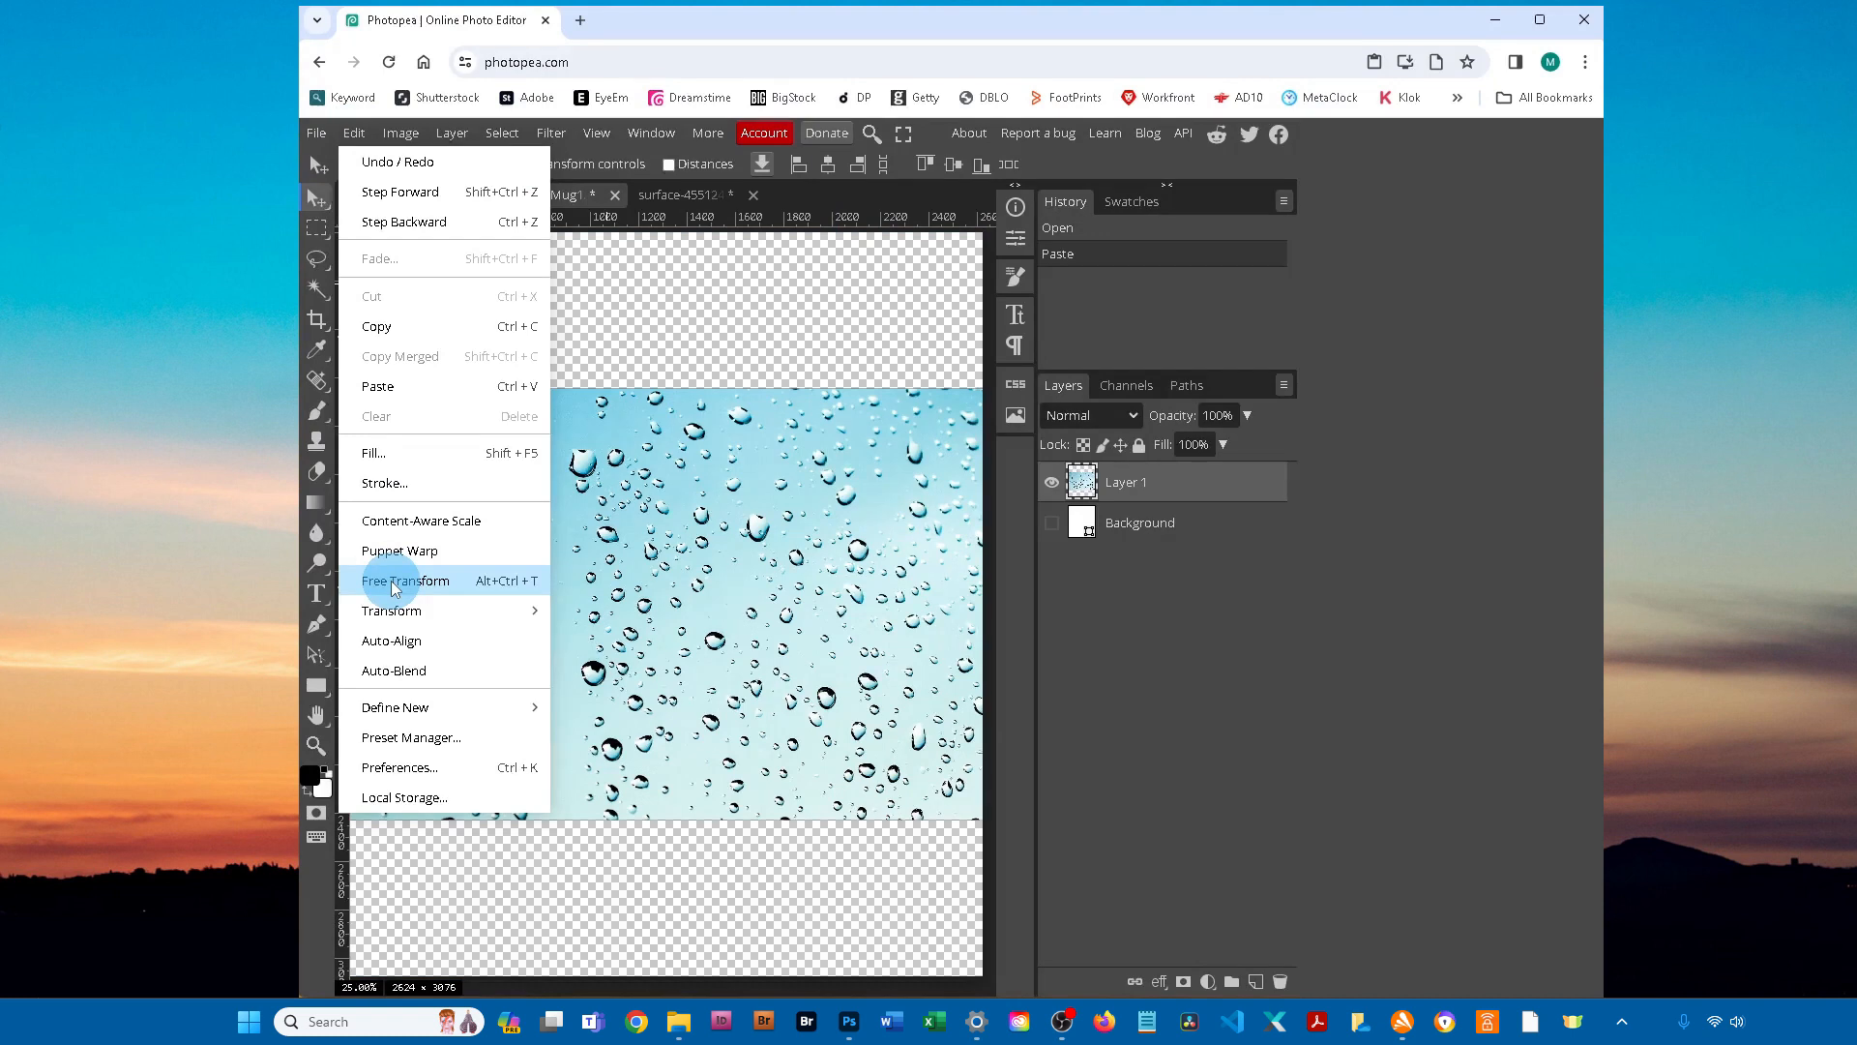
{"action": "left_click", "coordinate": [538, 579]}
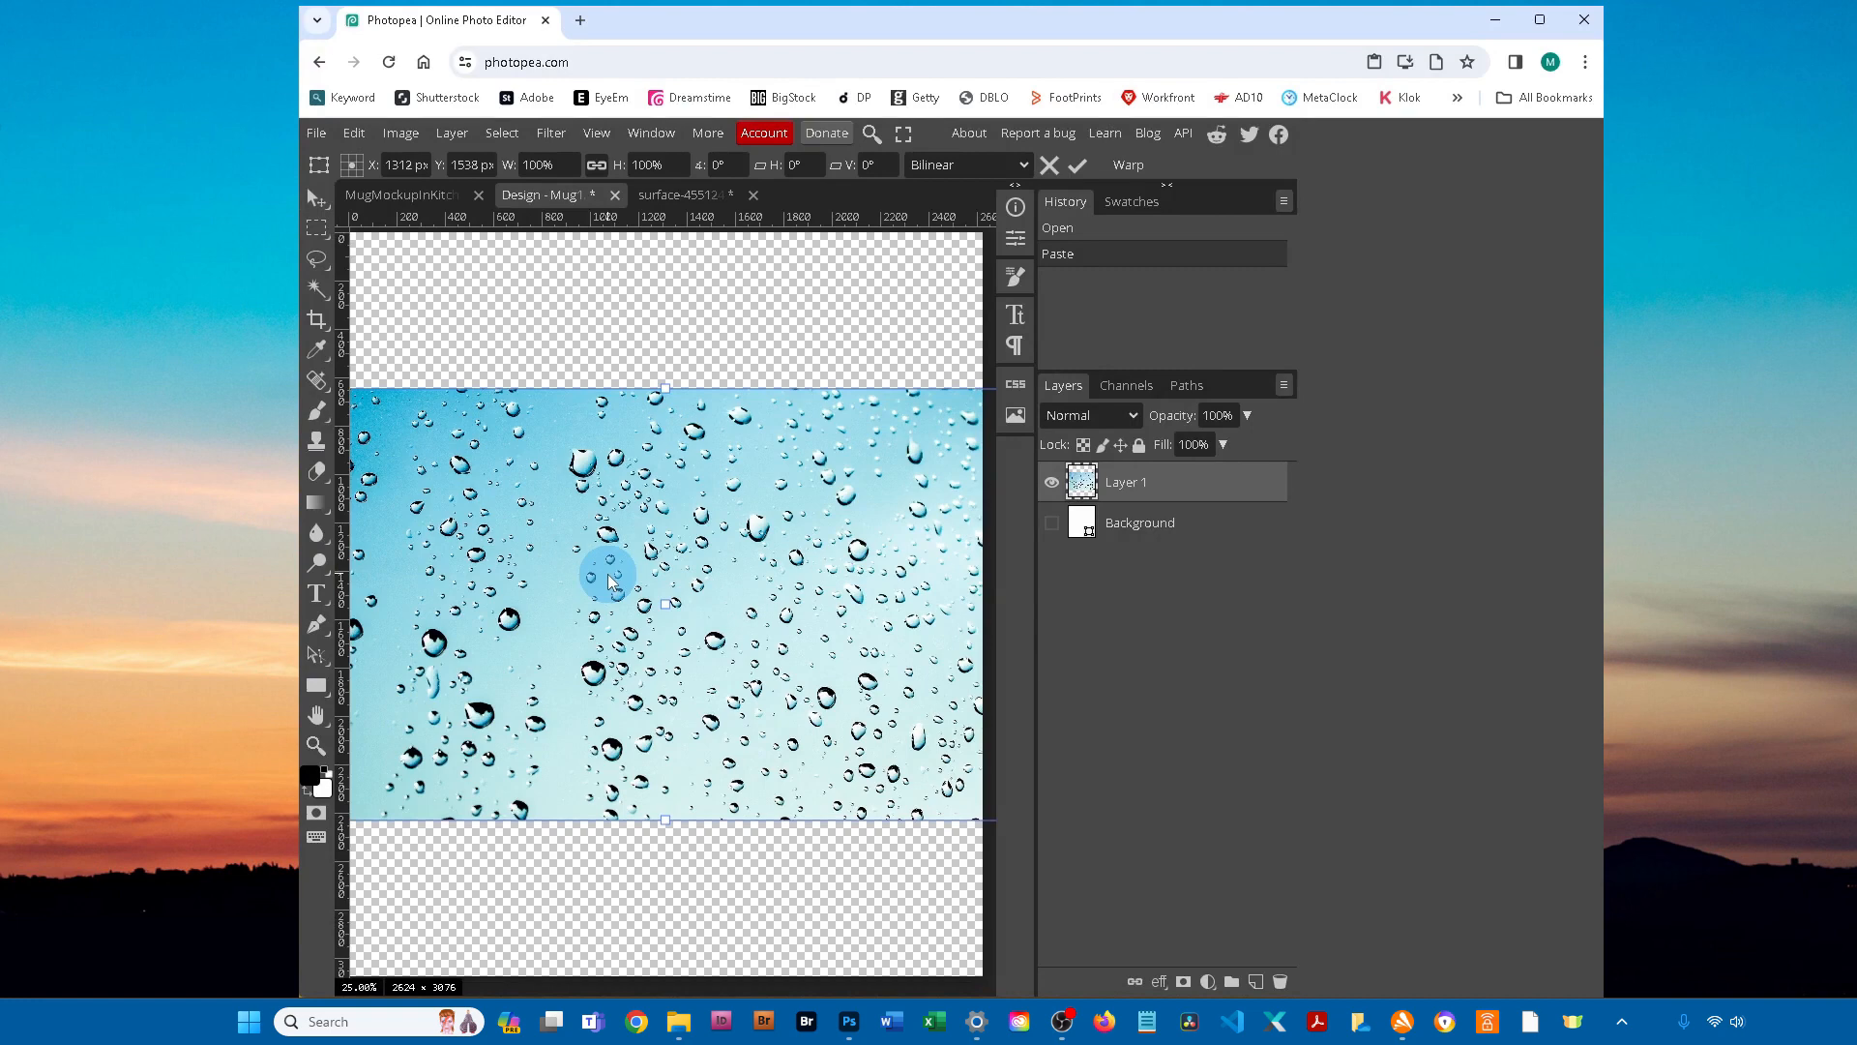
{"action": "key", "text": "ctrl+minus"}
{"action": "left_click_drag", "start_coordinate": [414, 456], "coordinate": [340, 337]}
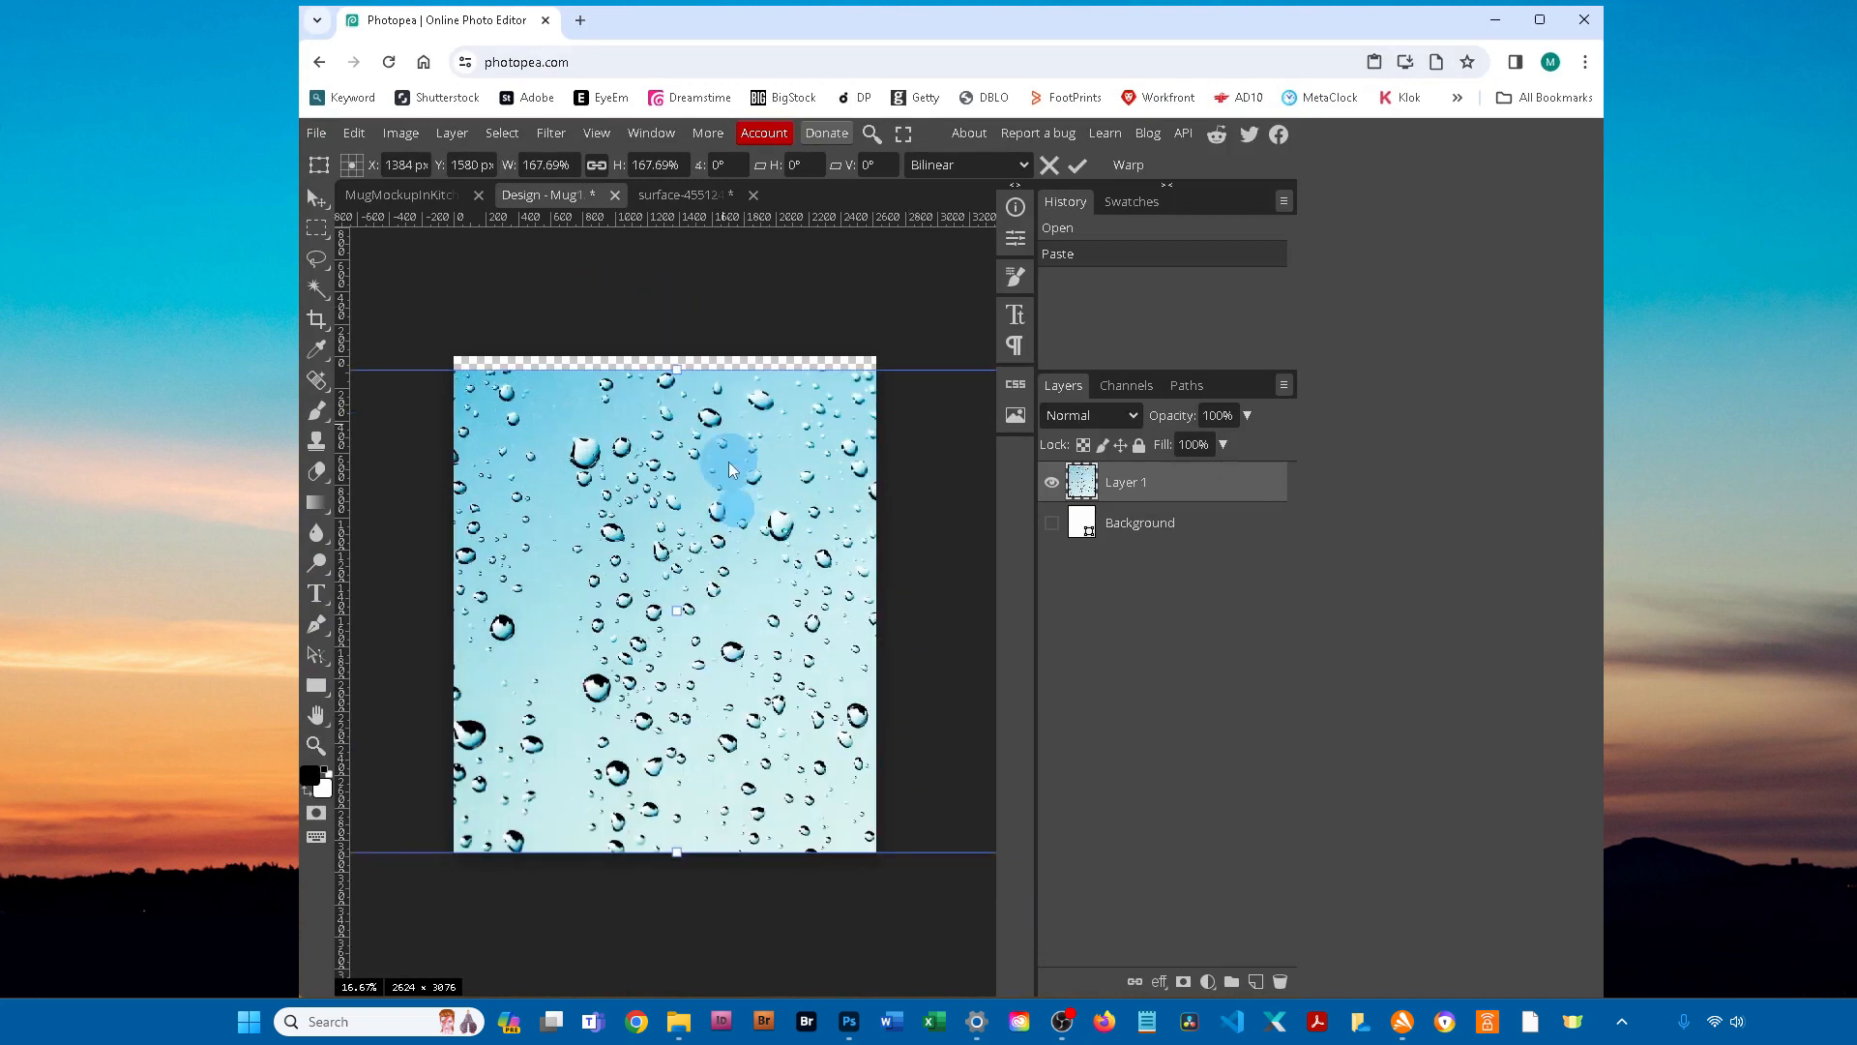
{"action": "left_click_drag", "start_coordinate": [739, 498], "coordinate": [738, 492]}
{"action": "key", "text": "ctrl+minus"}
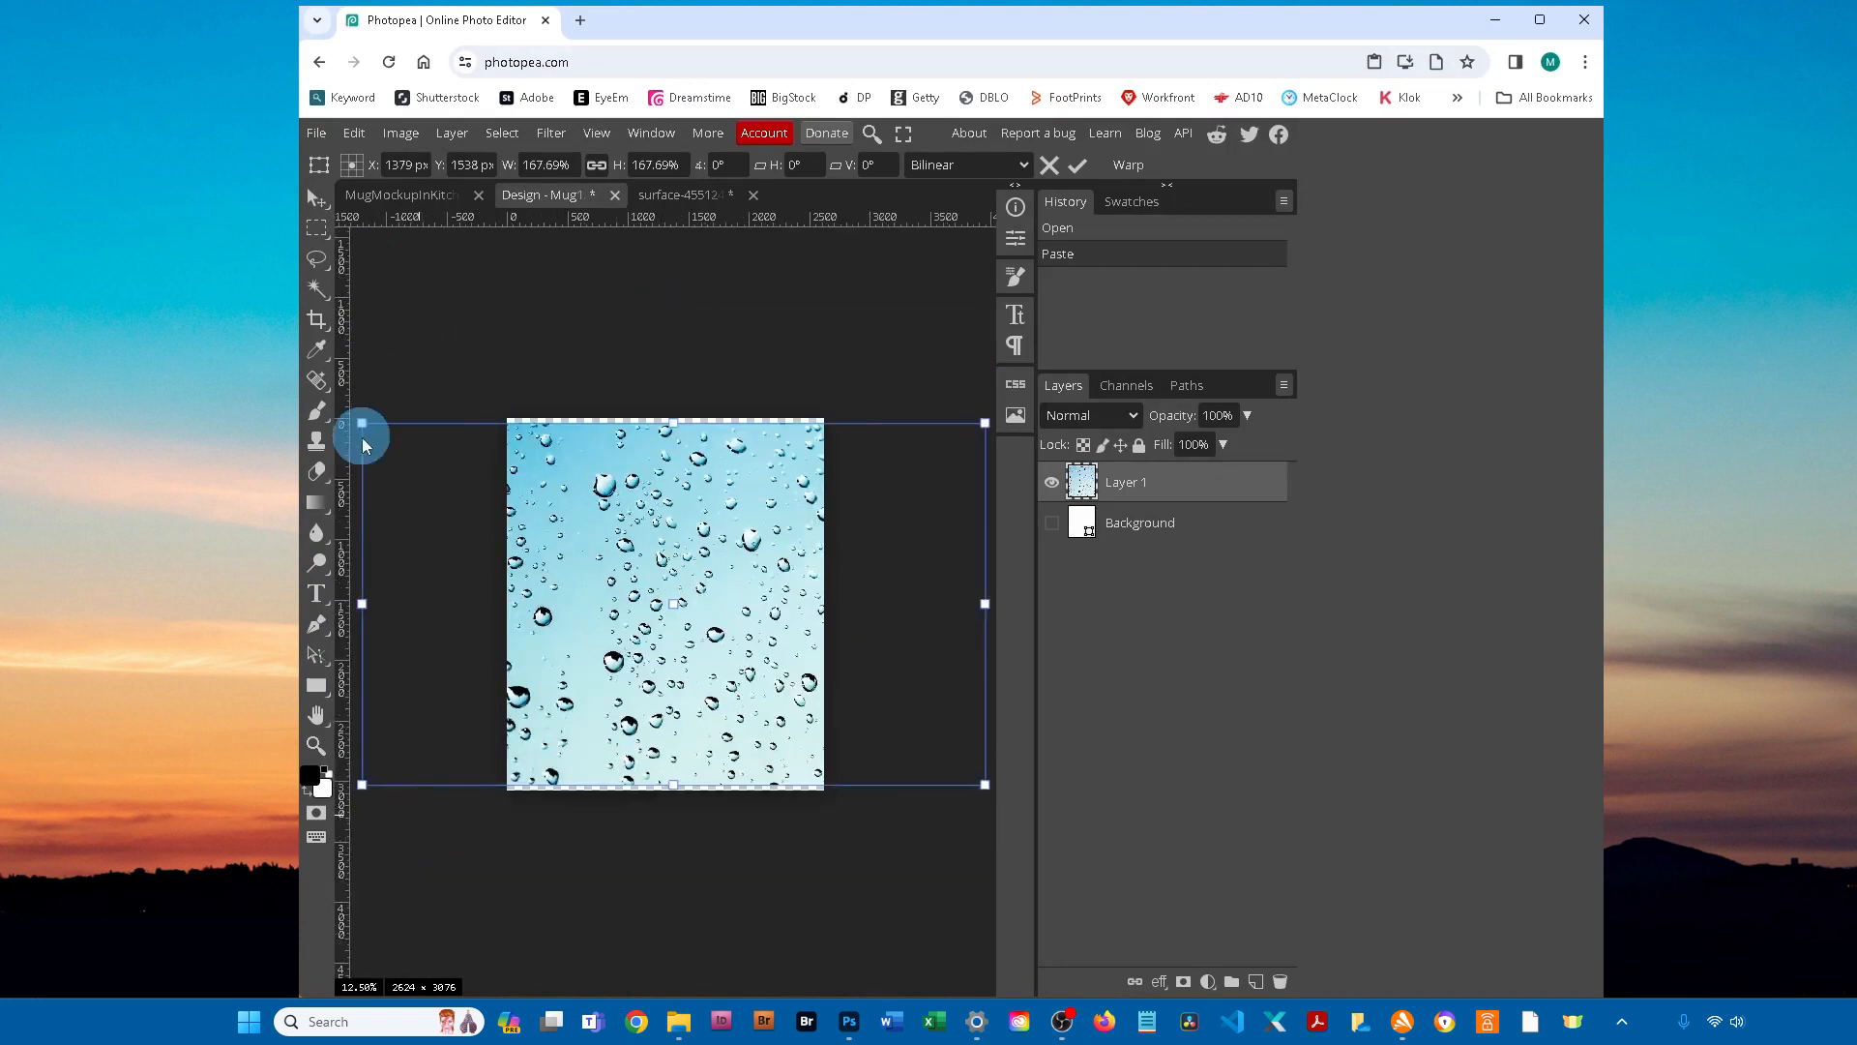
{"action": "left_click_drag", "start_coordinate": [362, 420], "coordinate": [337, 395]}
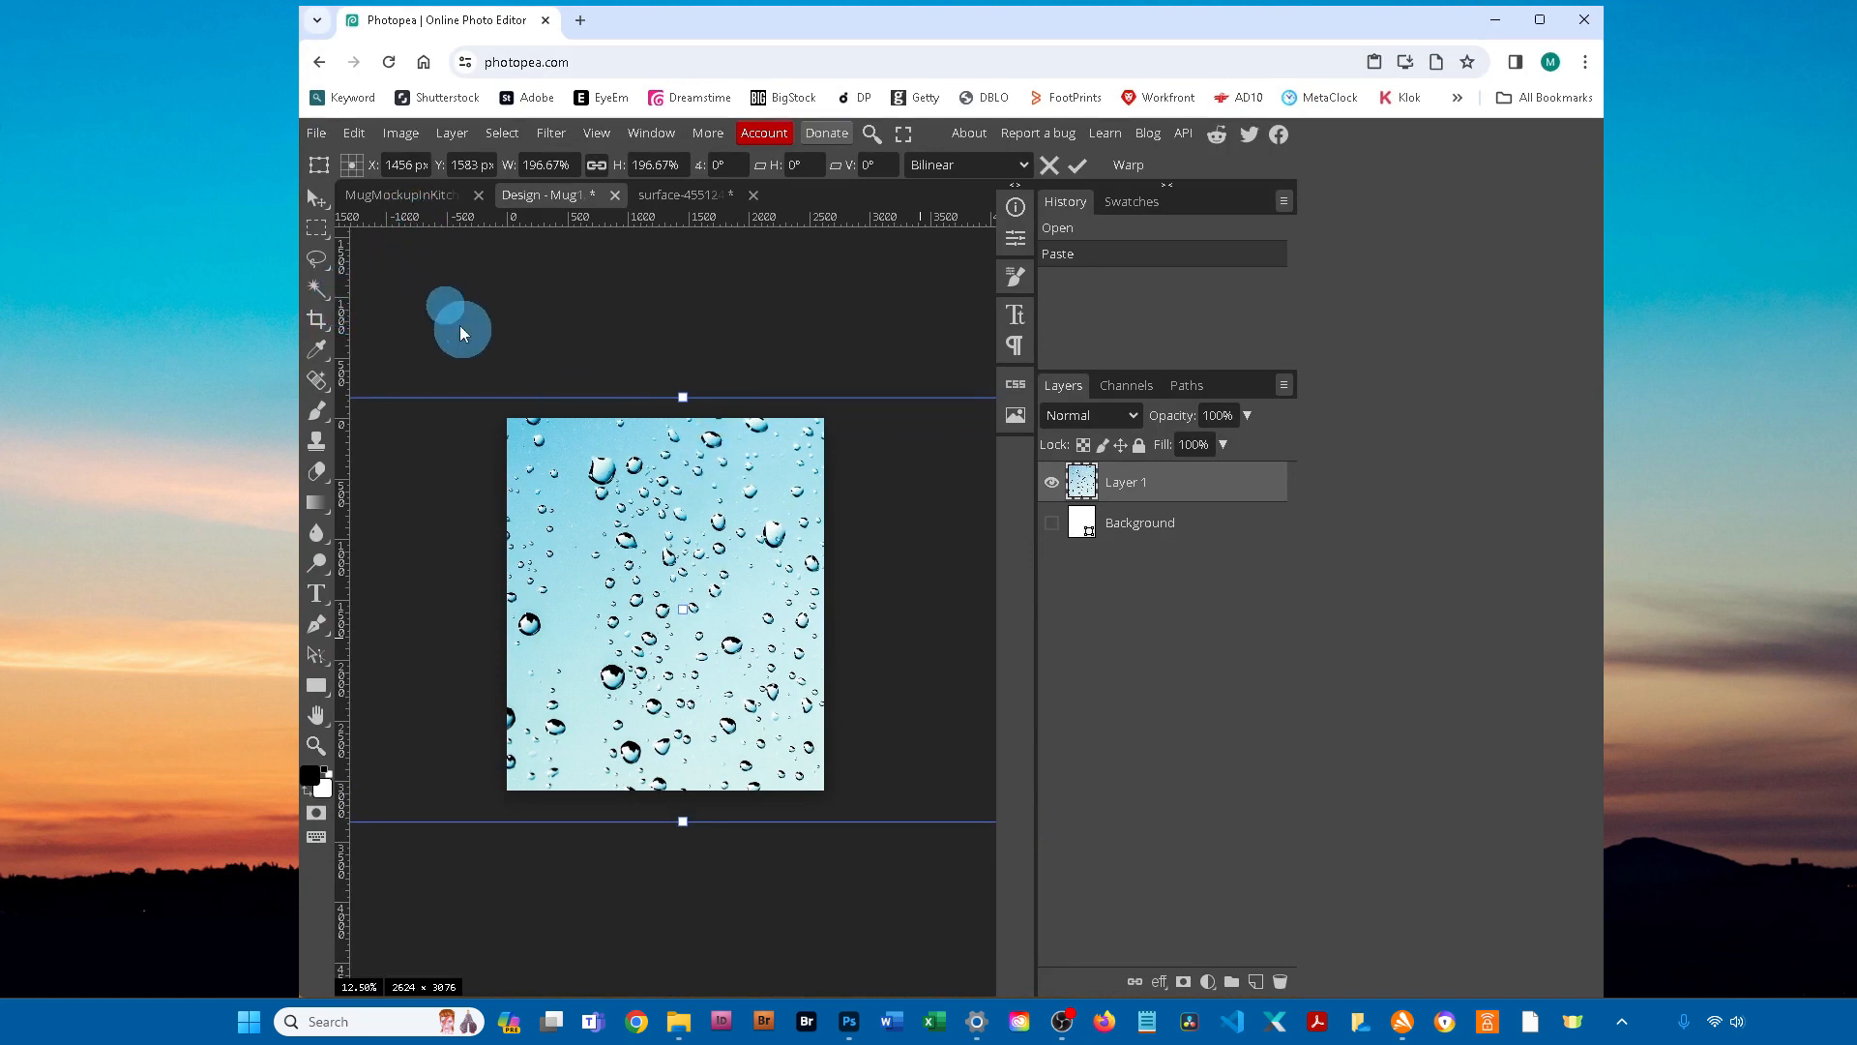
Step: Save the Design - Mug1 smart object, and close both it and the surface-455124 image to return to the mockup
{"action": "left_click", "coordinate": [316, 132]}
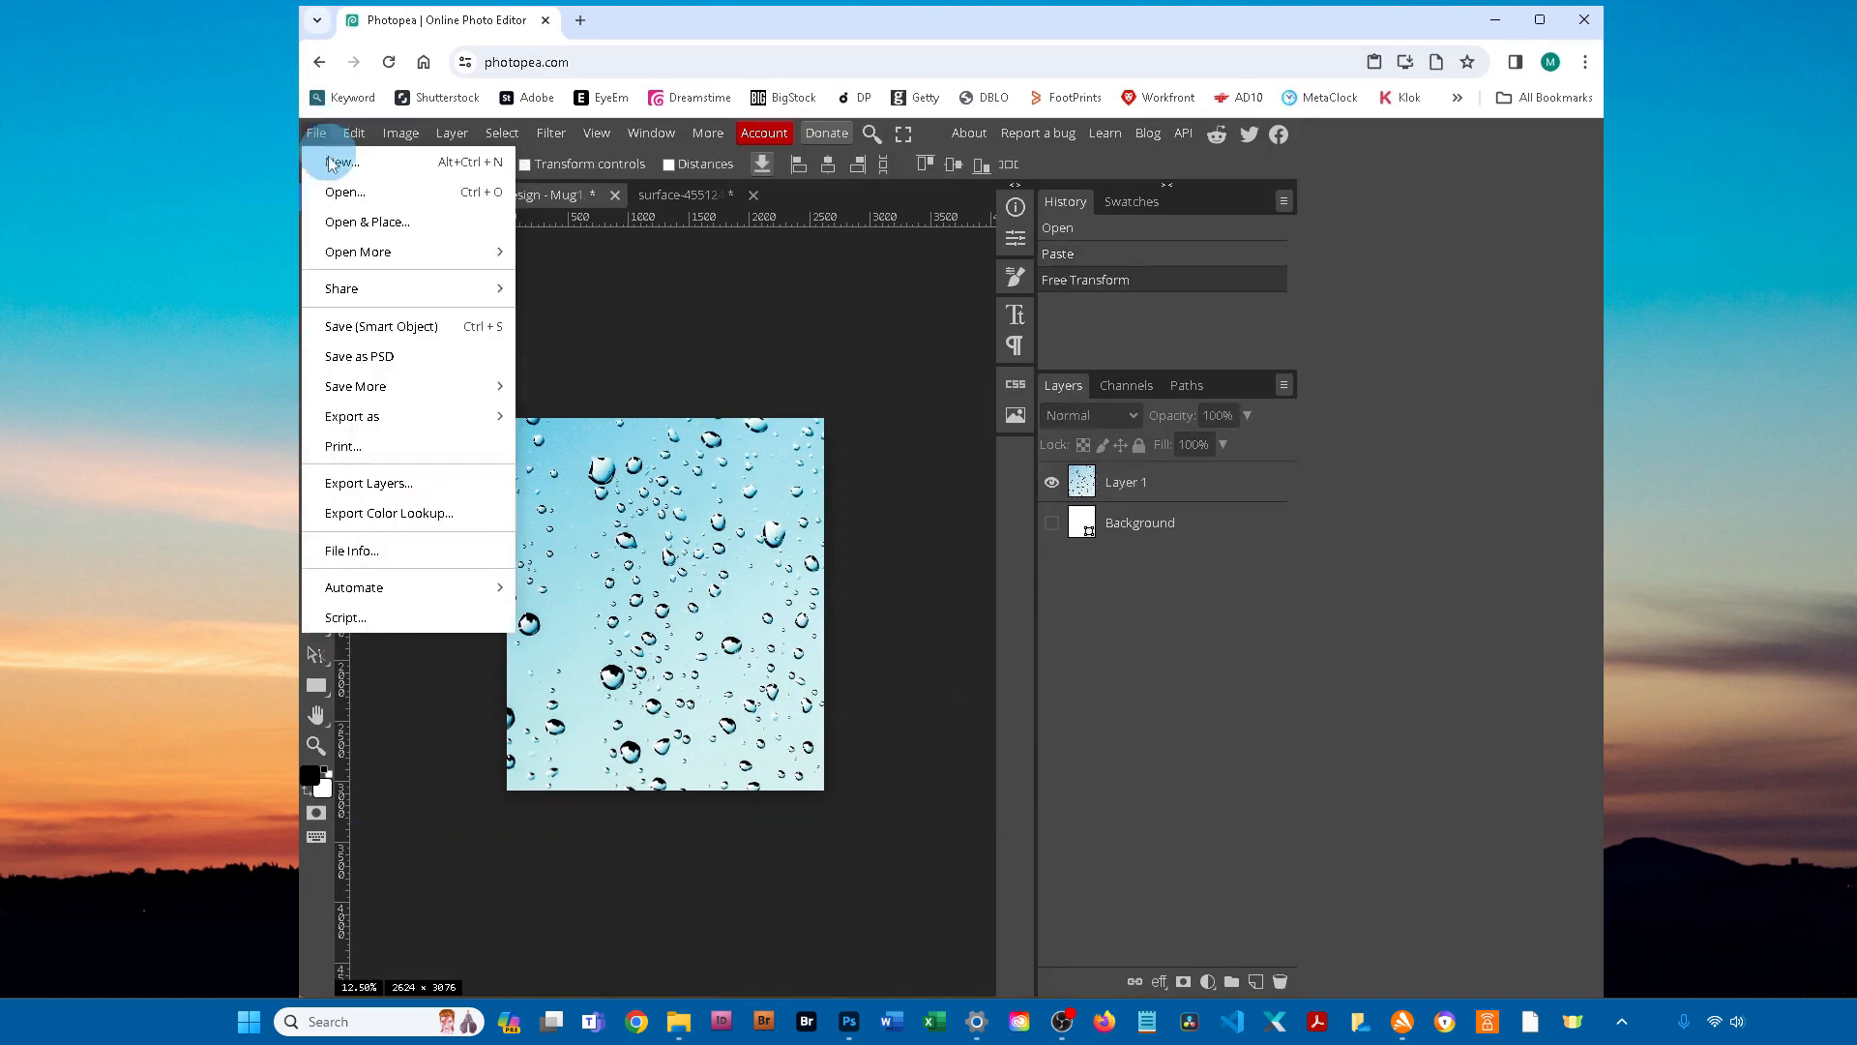
{"action": "left_click", "coordinate": [387, 329]}
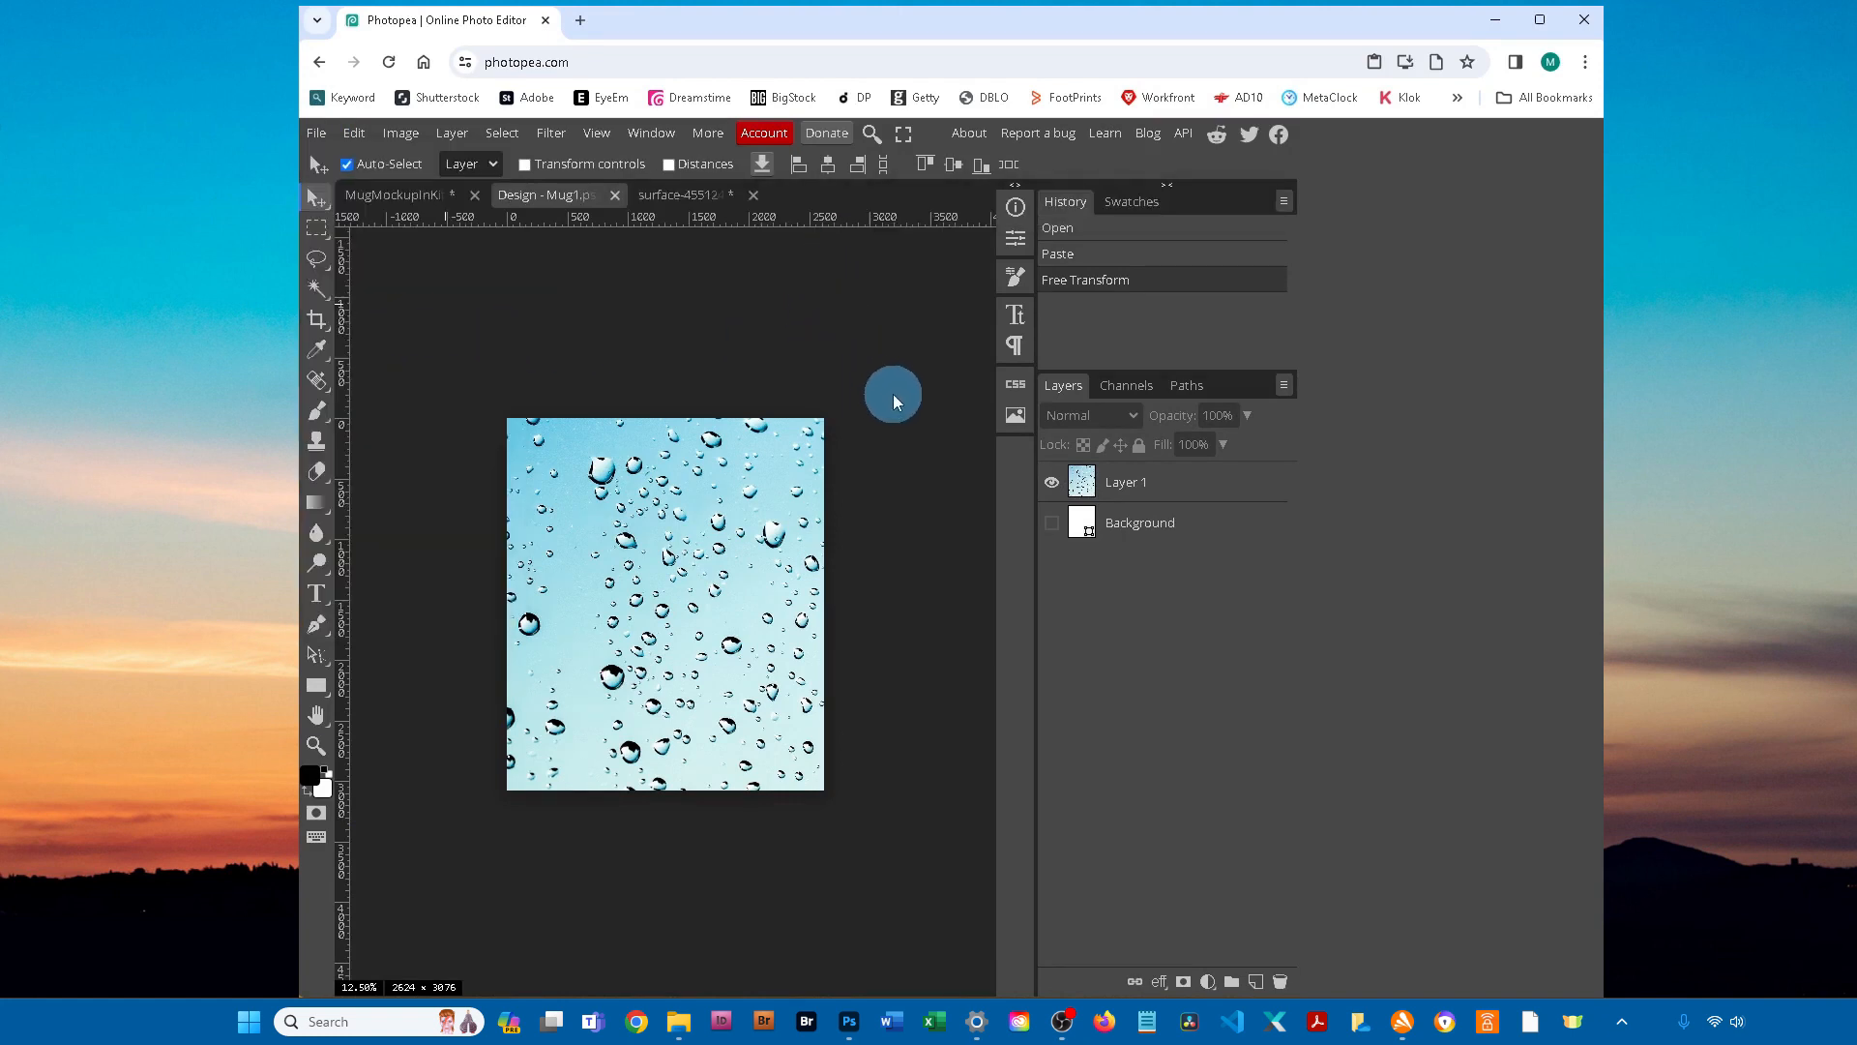
{"action": "left_click", "coordinate": [614, 194]}
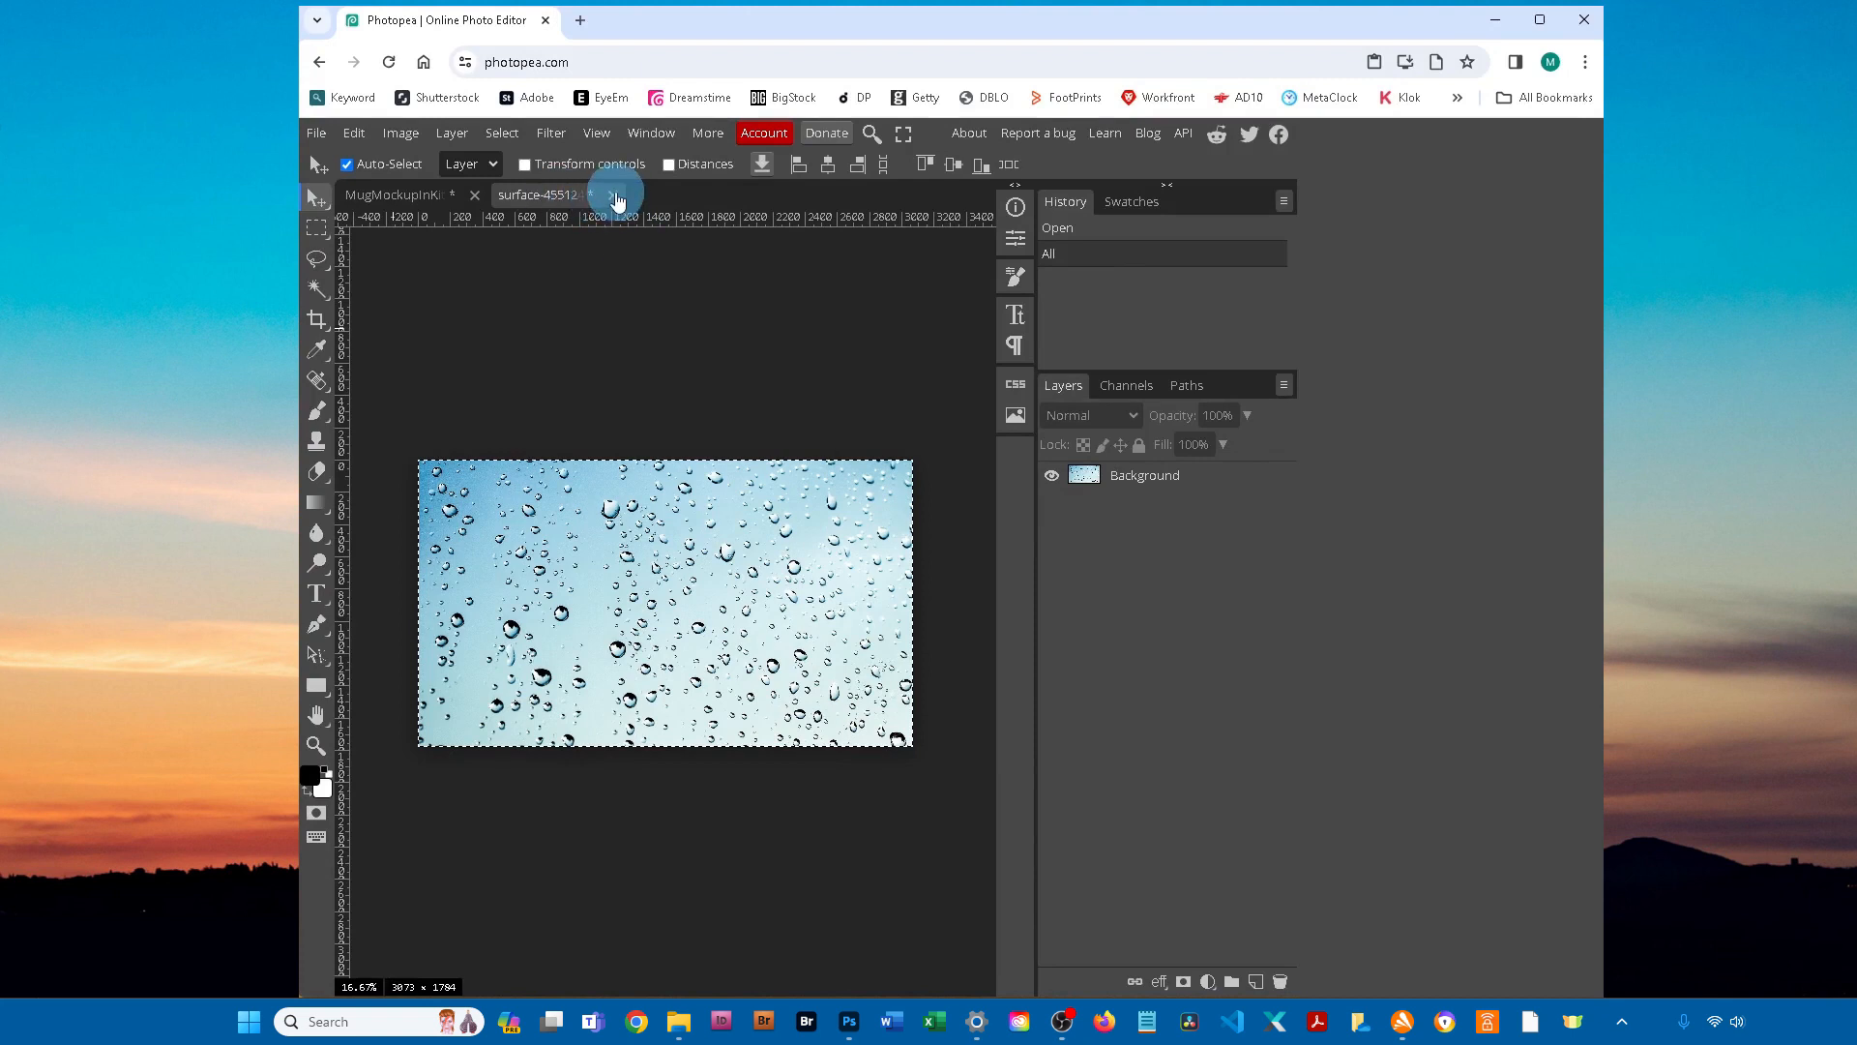
{"action": "left_click", "coordinate": [614, 195]}
{"action": "left_click", "coordinate": [1035, 203]}
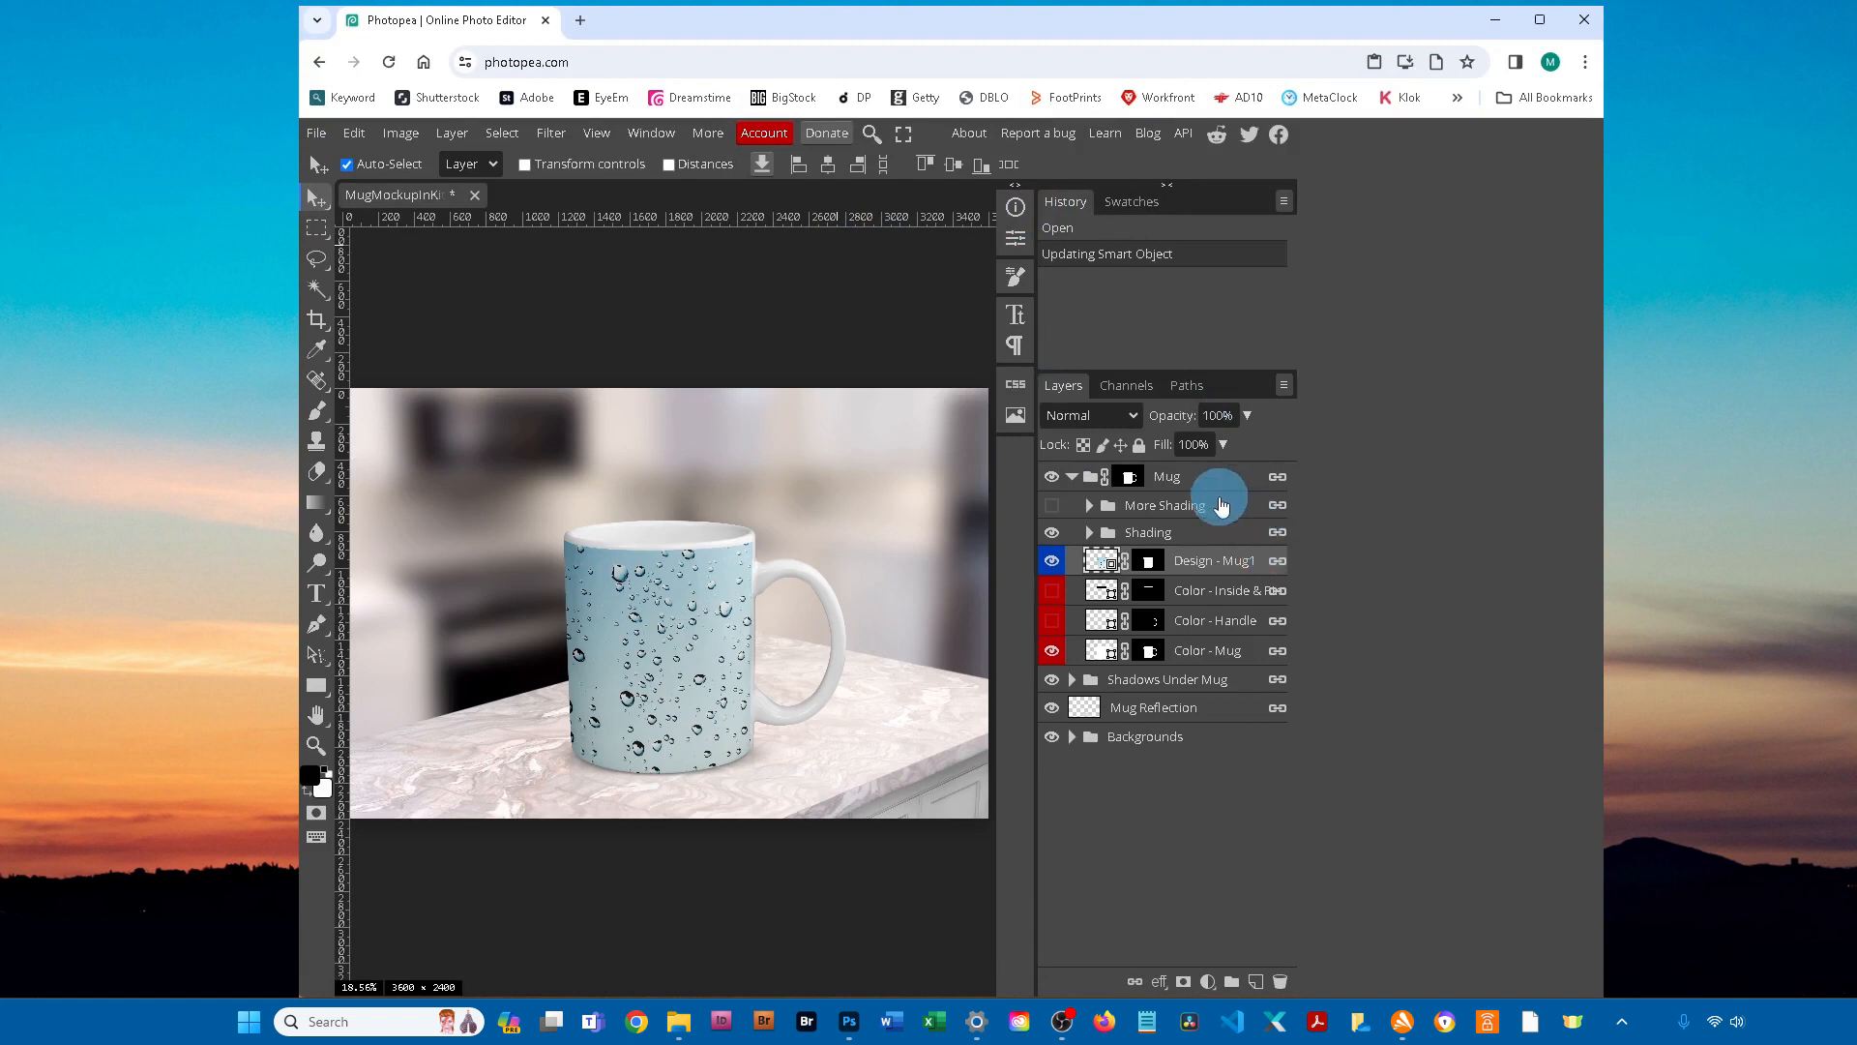
Step: Show the color layer for the mug's inside and rim and set its fill to blue 277ba6
{"action": "left_click", "coordinate": [1052, 599]}
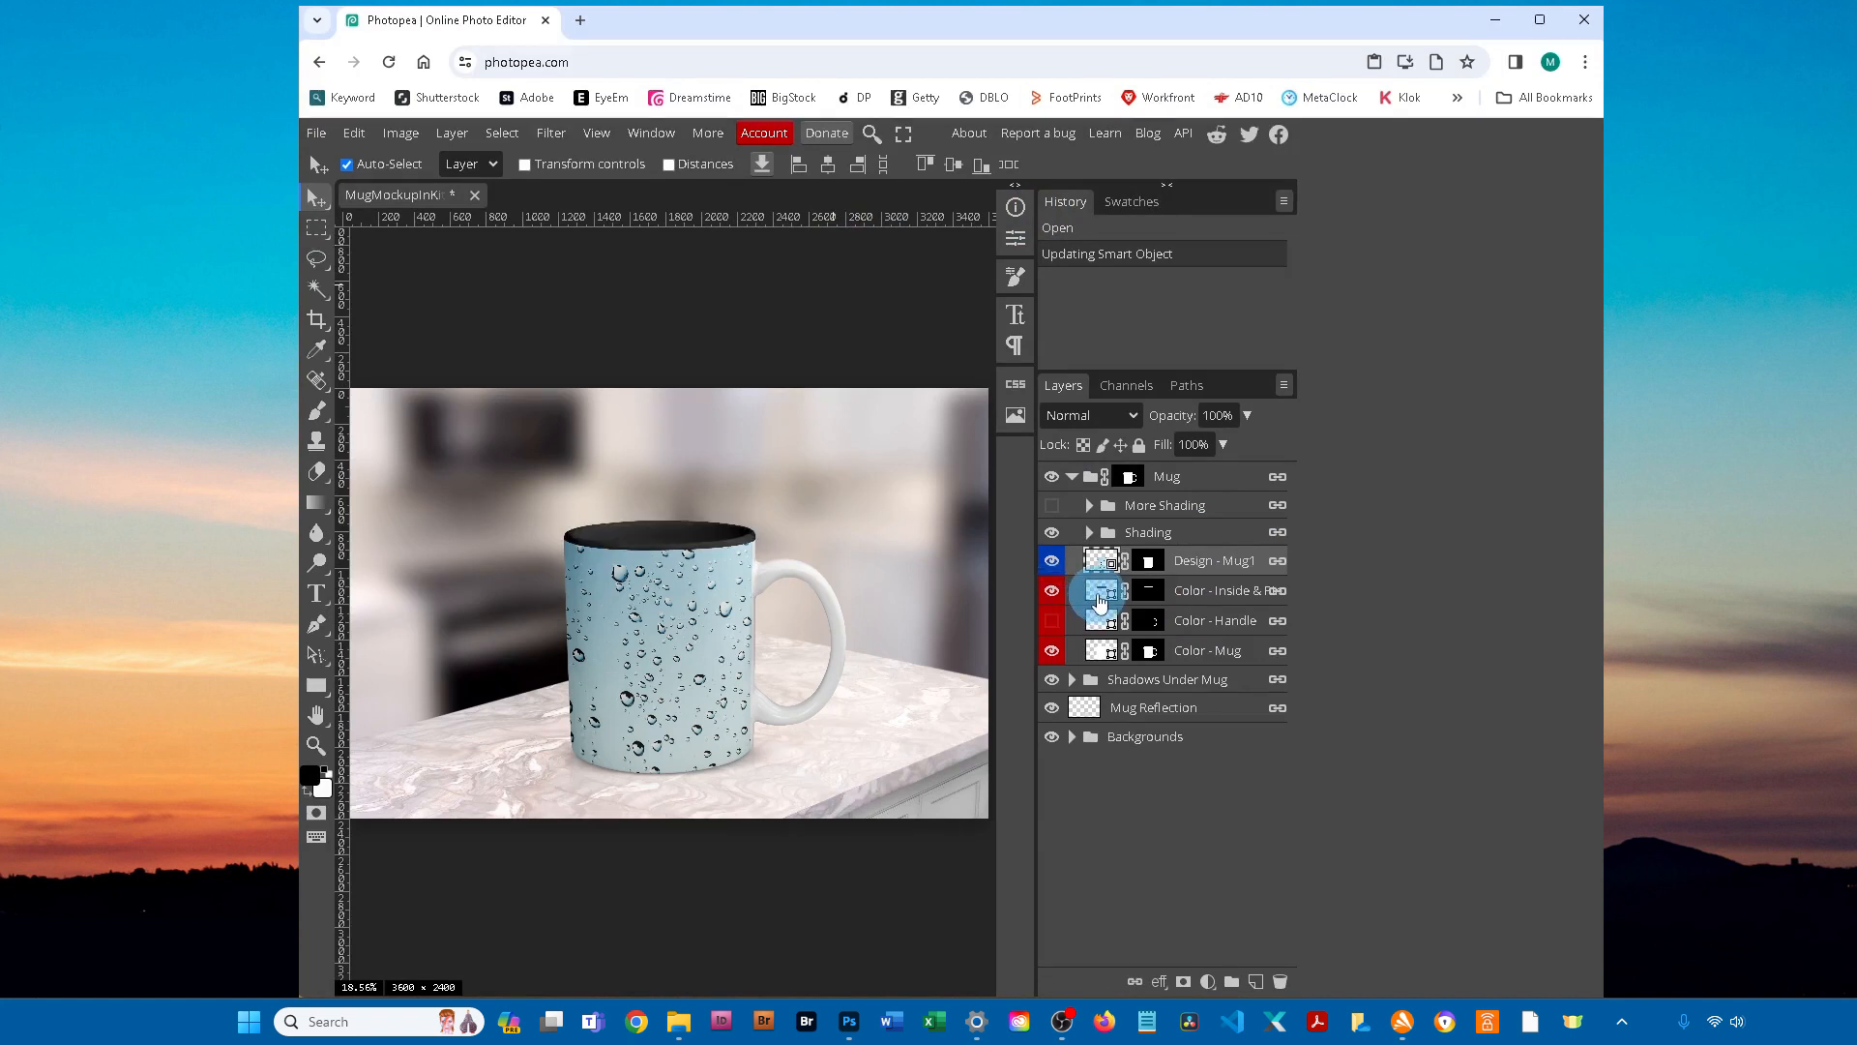
{"action": "left_click", "coordinate": [1100, 600]}
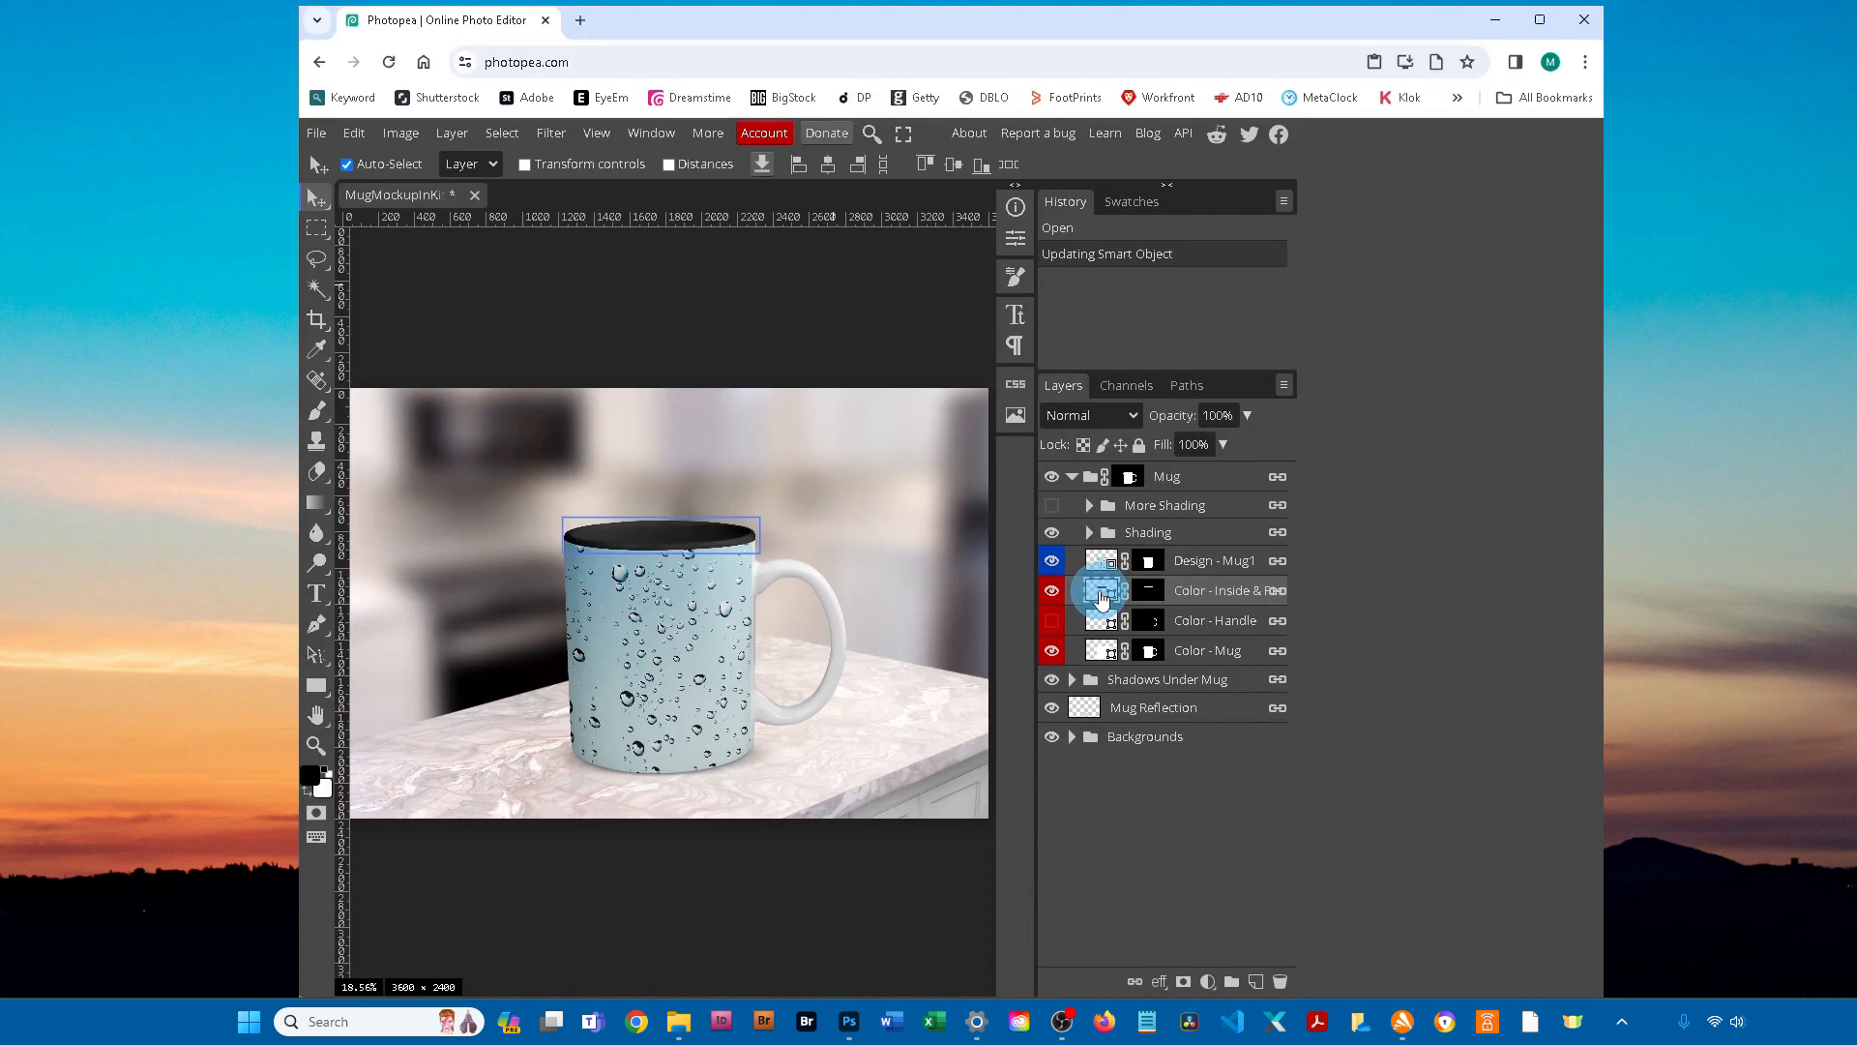
{"action": "double_click", "coordinate": [1102, 598]}
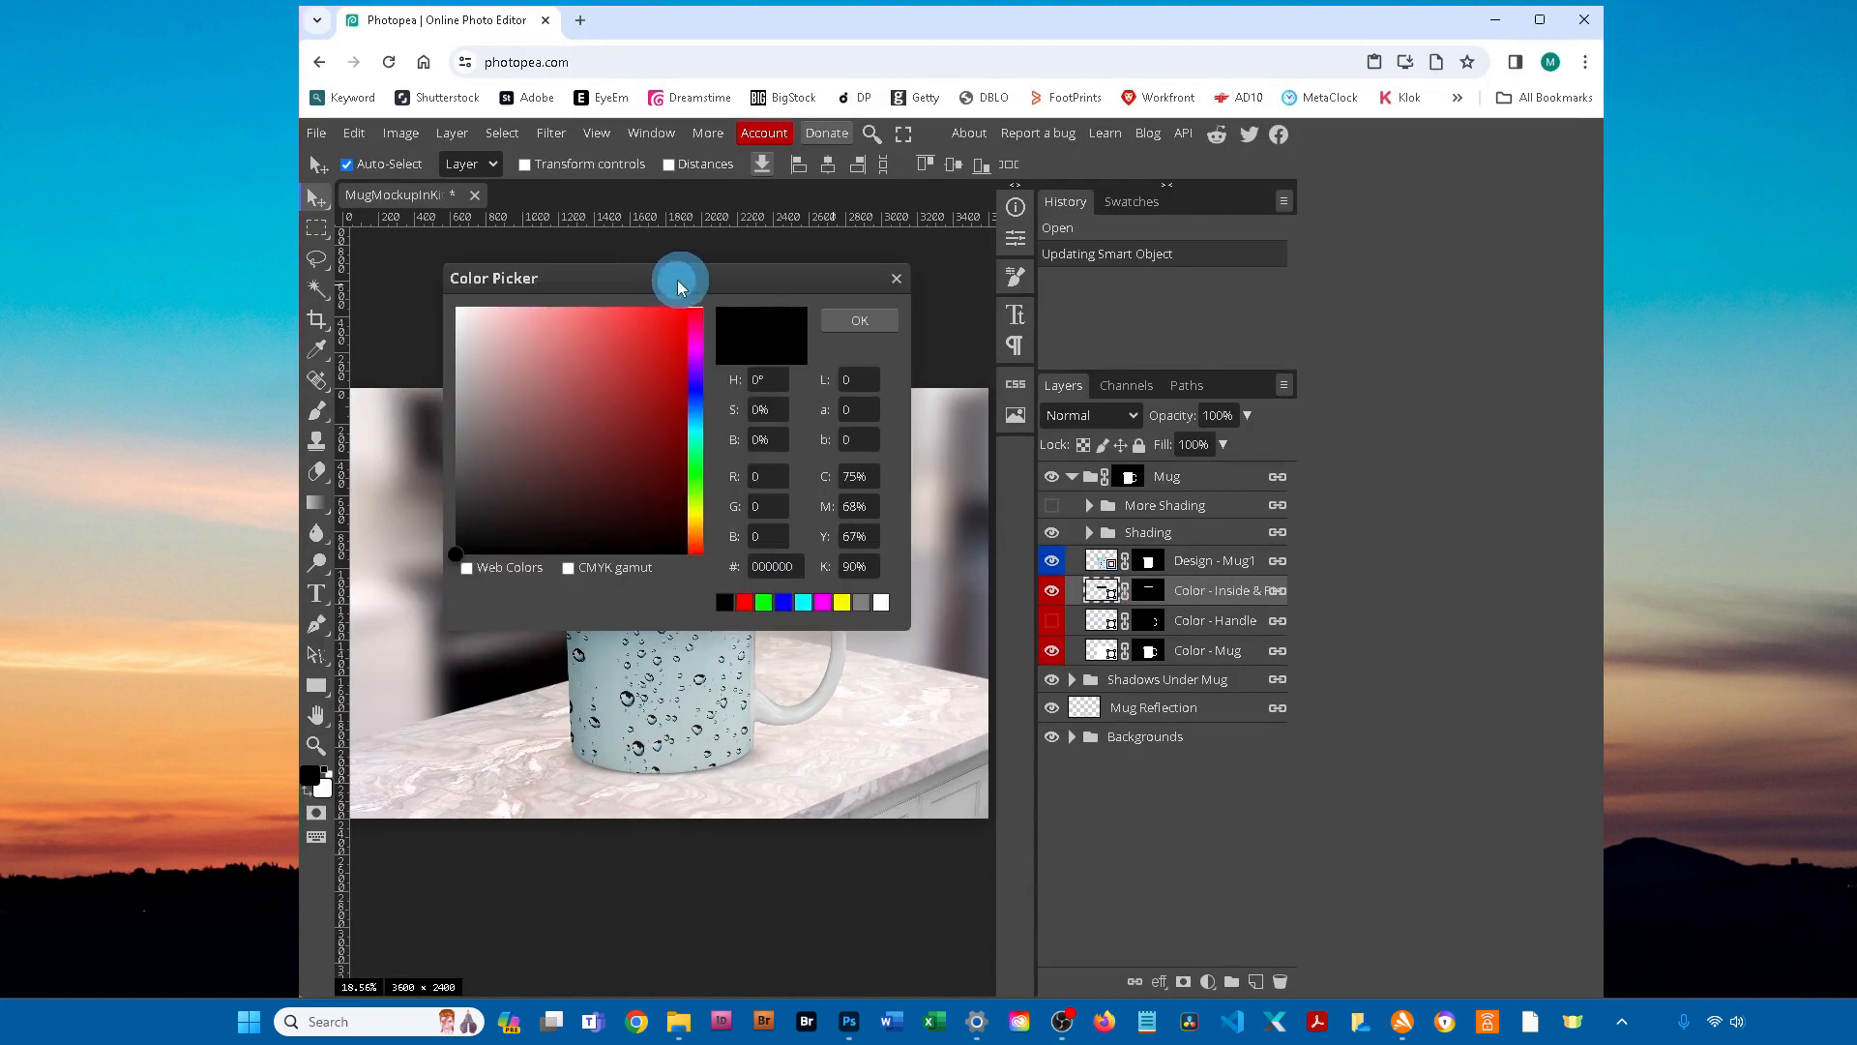
{"action": "left_click_drag", "start_coordinate": [678, 282], "coordinate": [768, 291]}
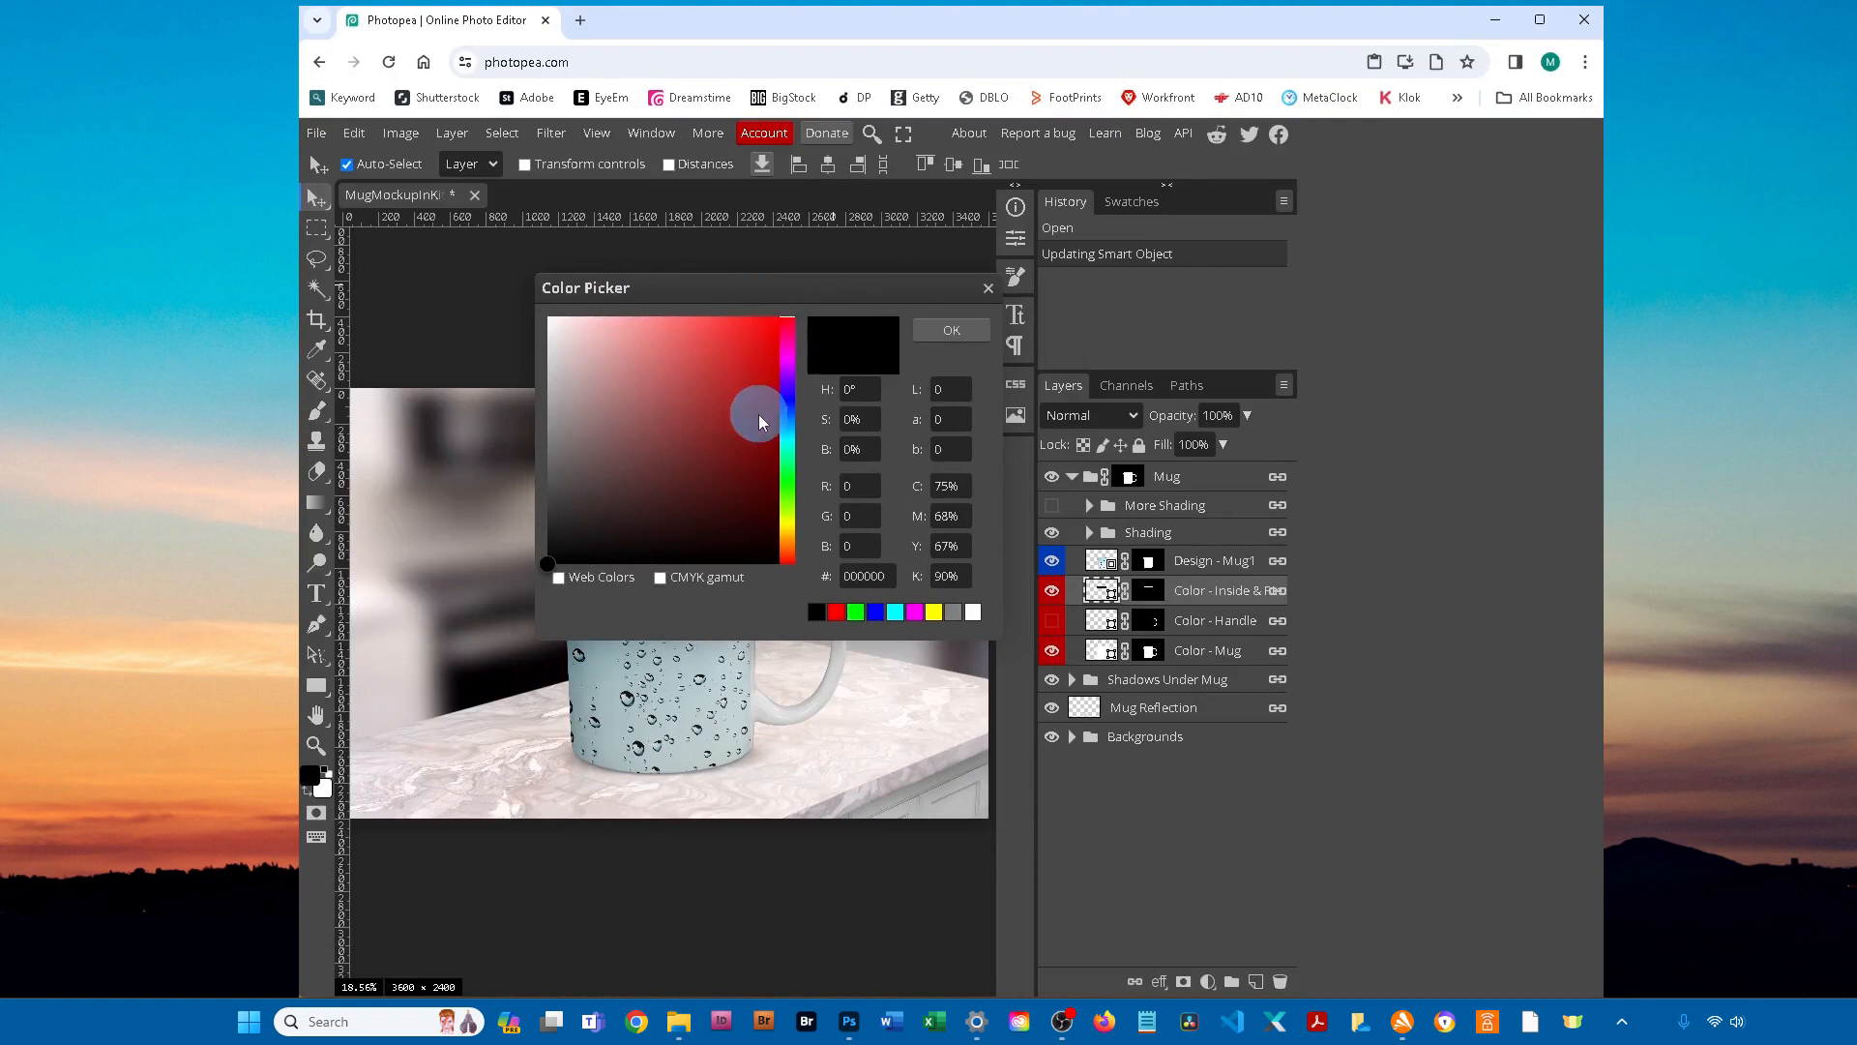
{"action": "left_click", "coordinate": [785, 416]}
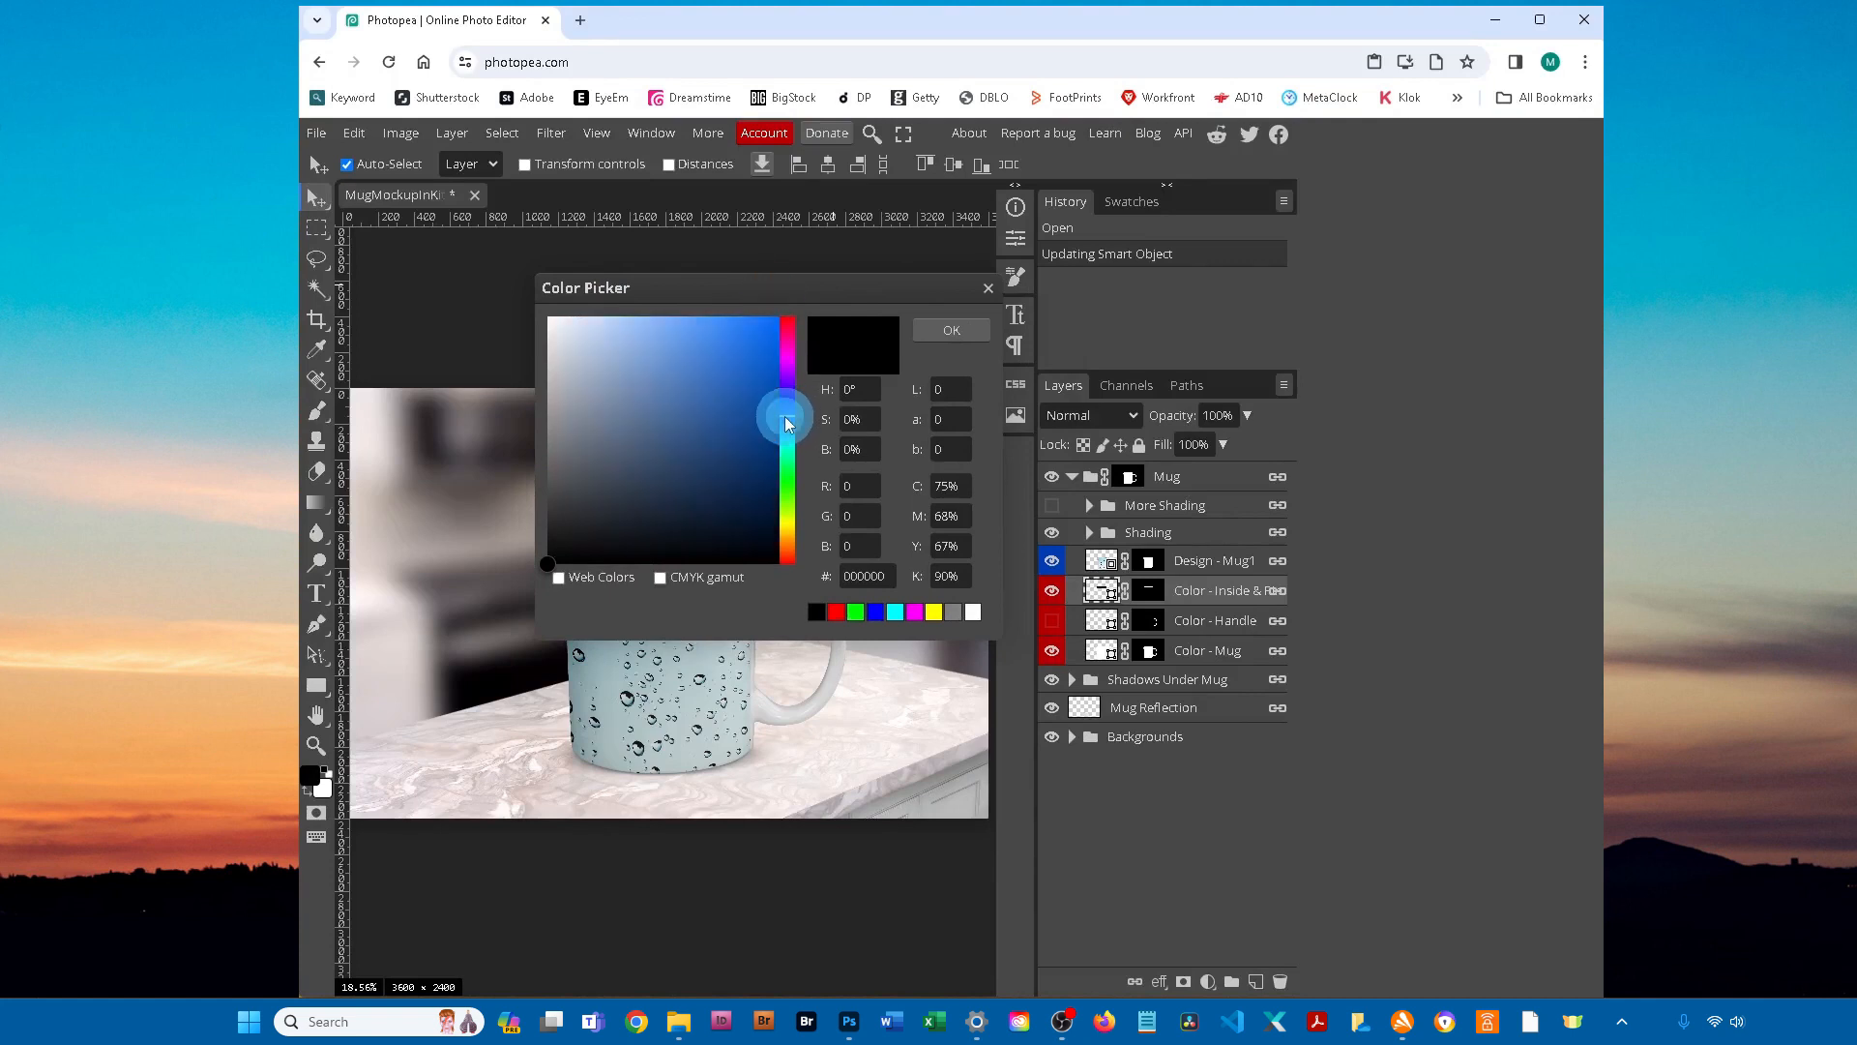
{"action": "left_click_drag", "start_coordinate": [786, 422], "coordinate": [786, 434]}
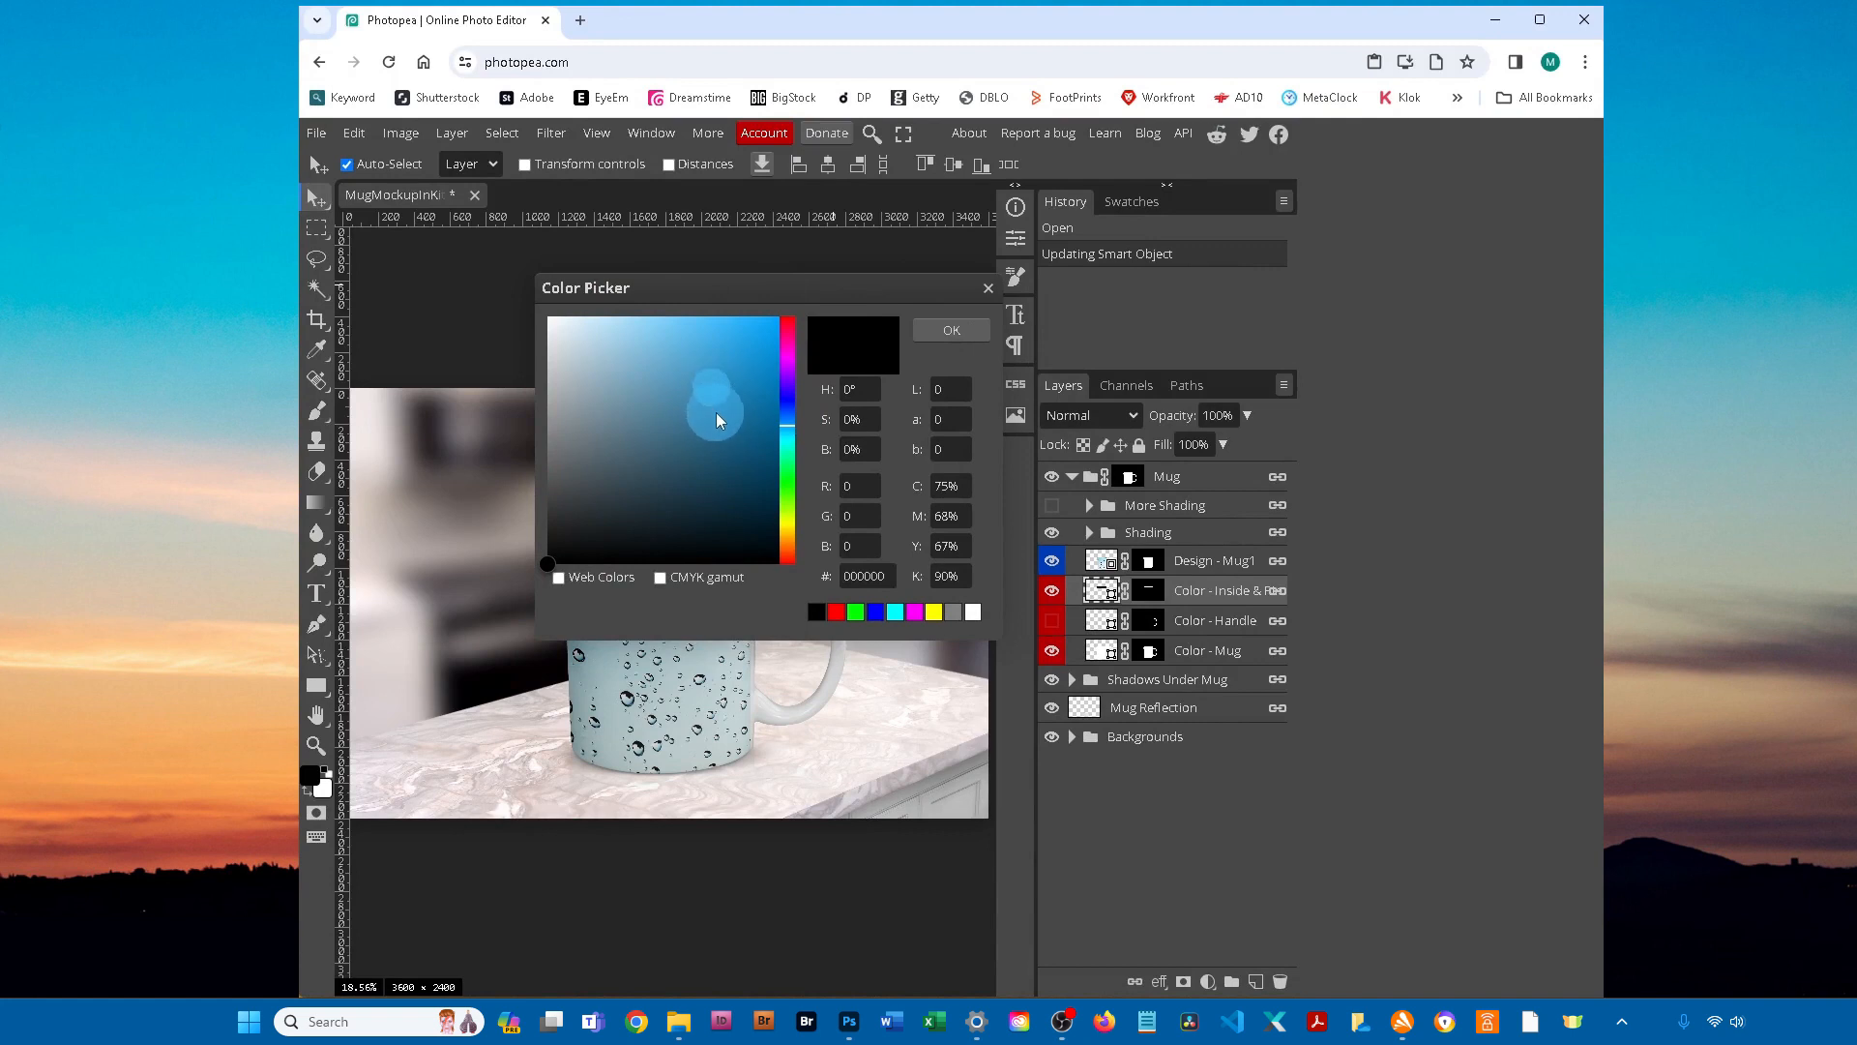
{"action": "left_click_drag", "start_coordinate": [715, 412], "coordinate": [725, 403]}
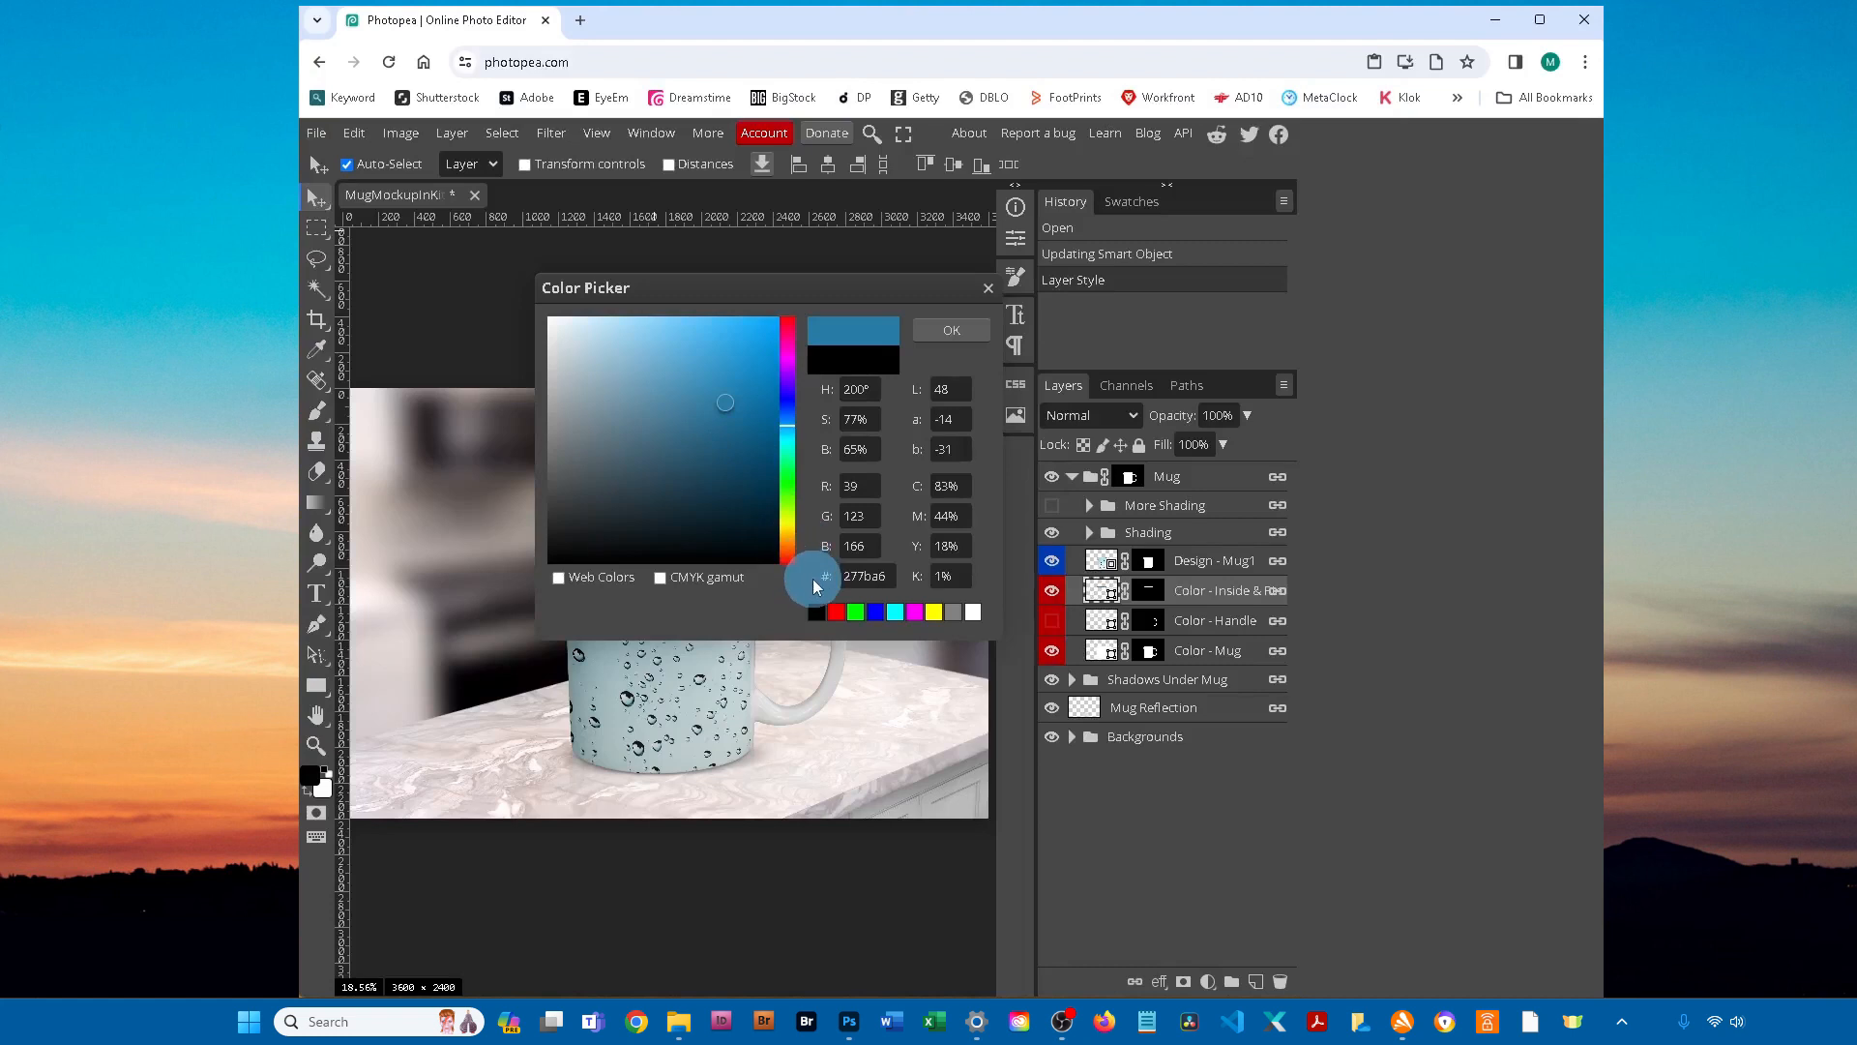
{"action": "double_click", "coordinate": [886, 573]}
{"action": "left_click", "coordinate": [797, 573]}
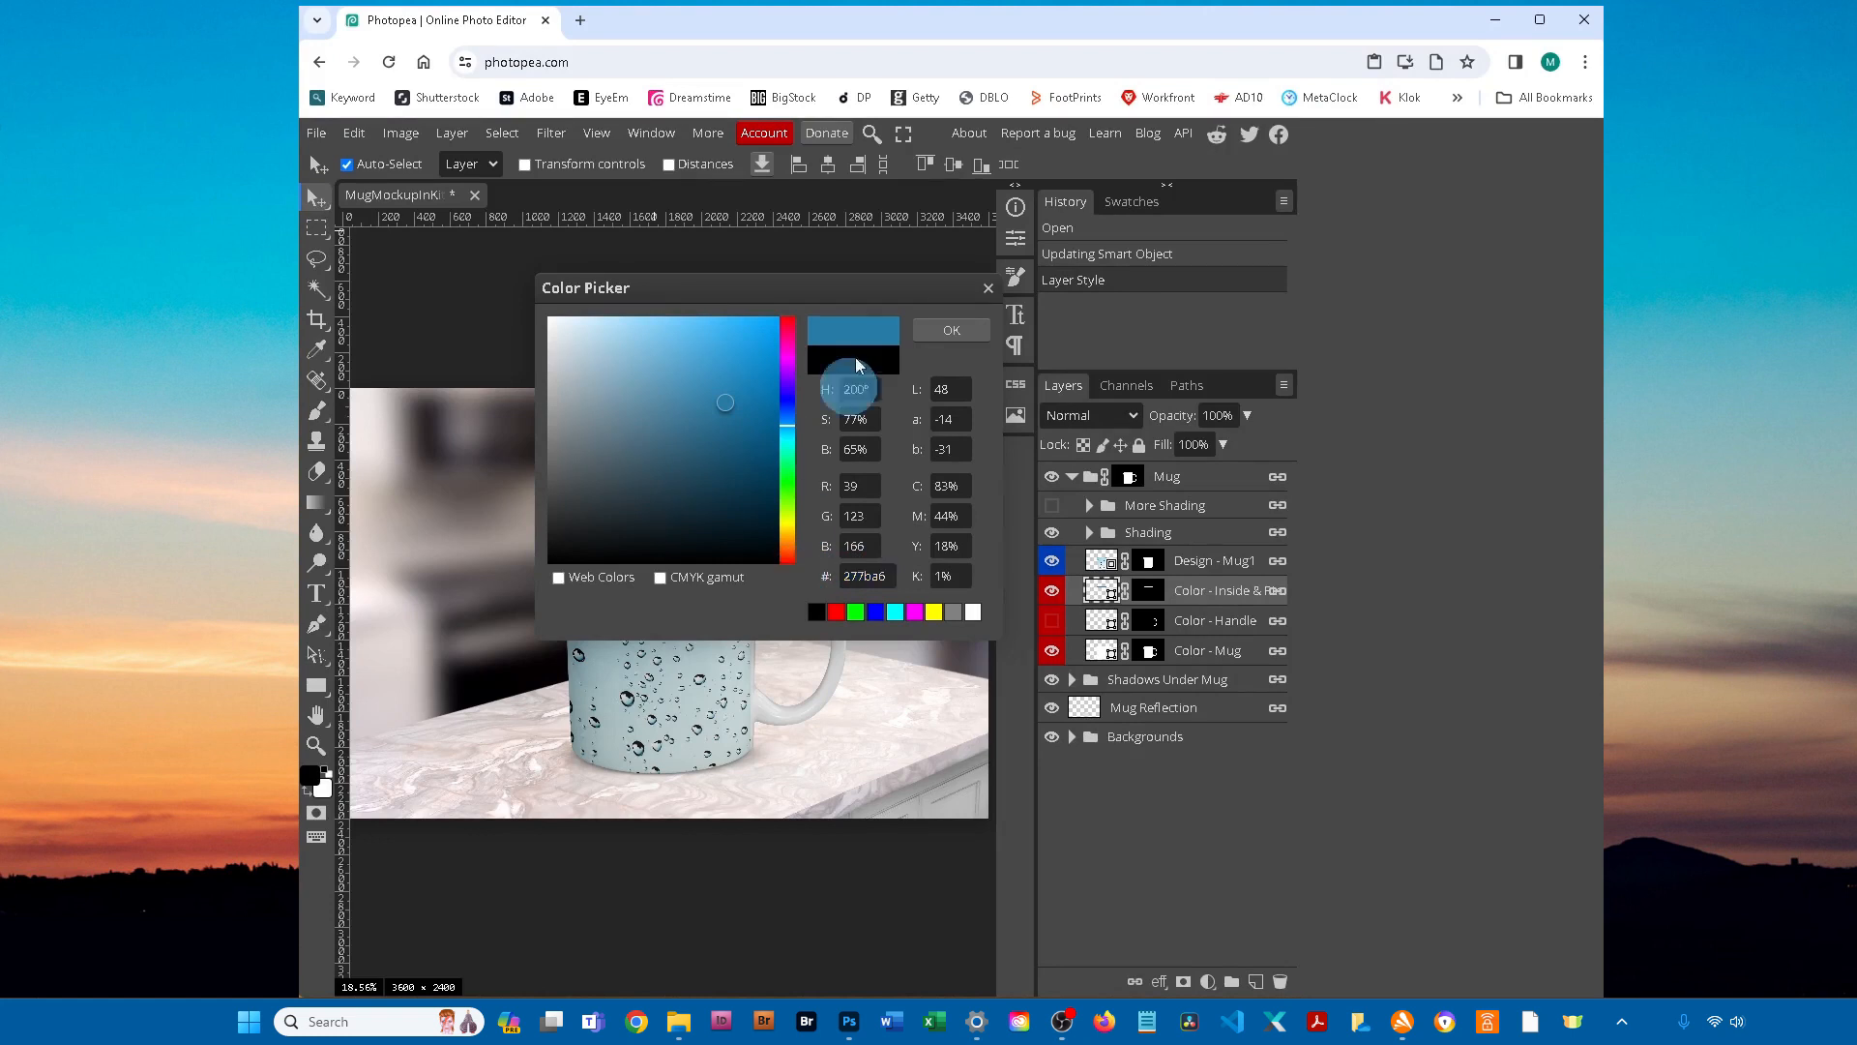
{"action": "left_click", "coordinate": [972, 334]}
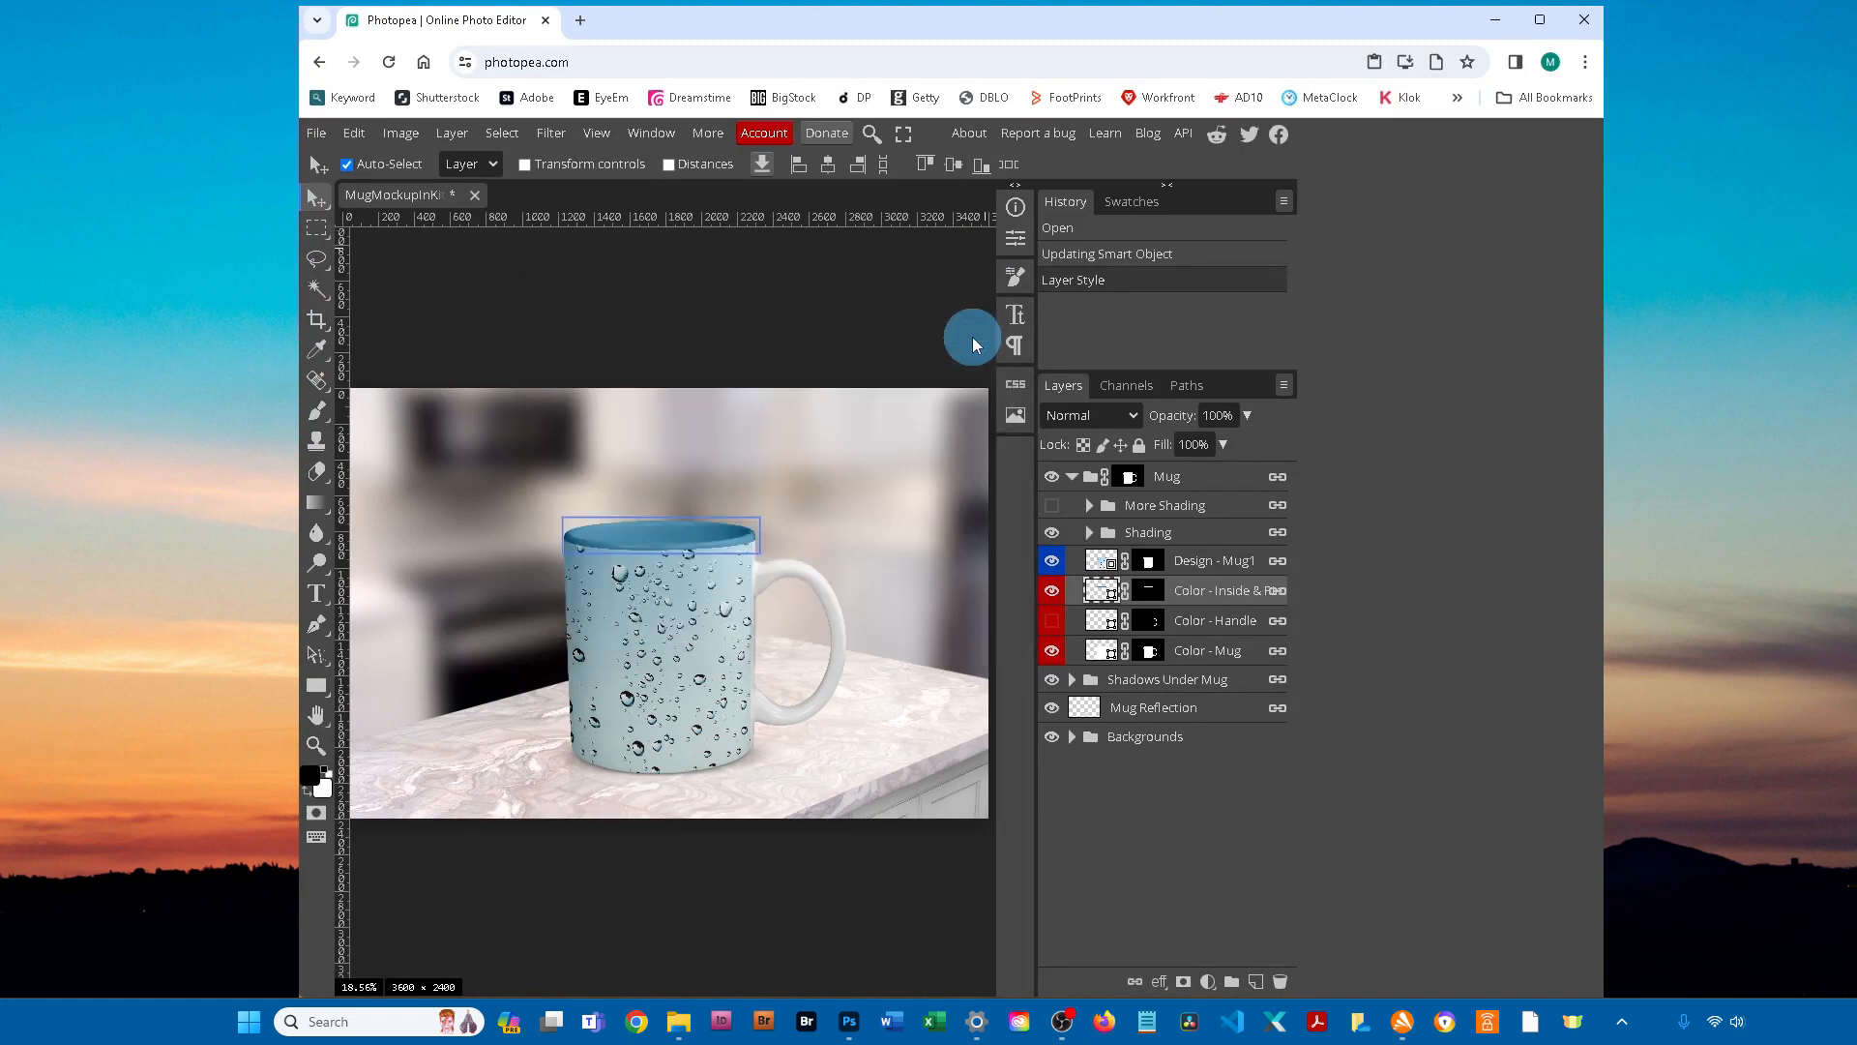
Step: Show the Color - Handle layer and set its fill to blue 277ba6
{"action": "left_click", "coordinate": [1053, 622]}
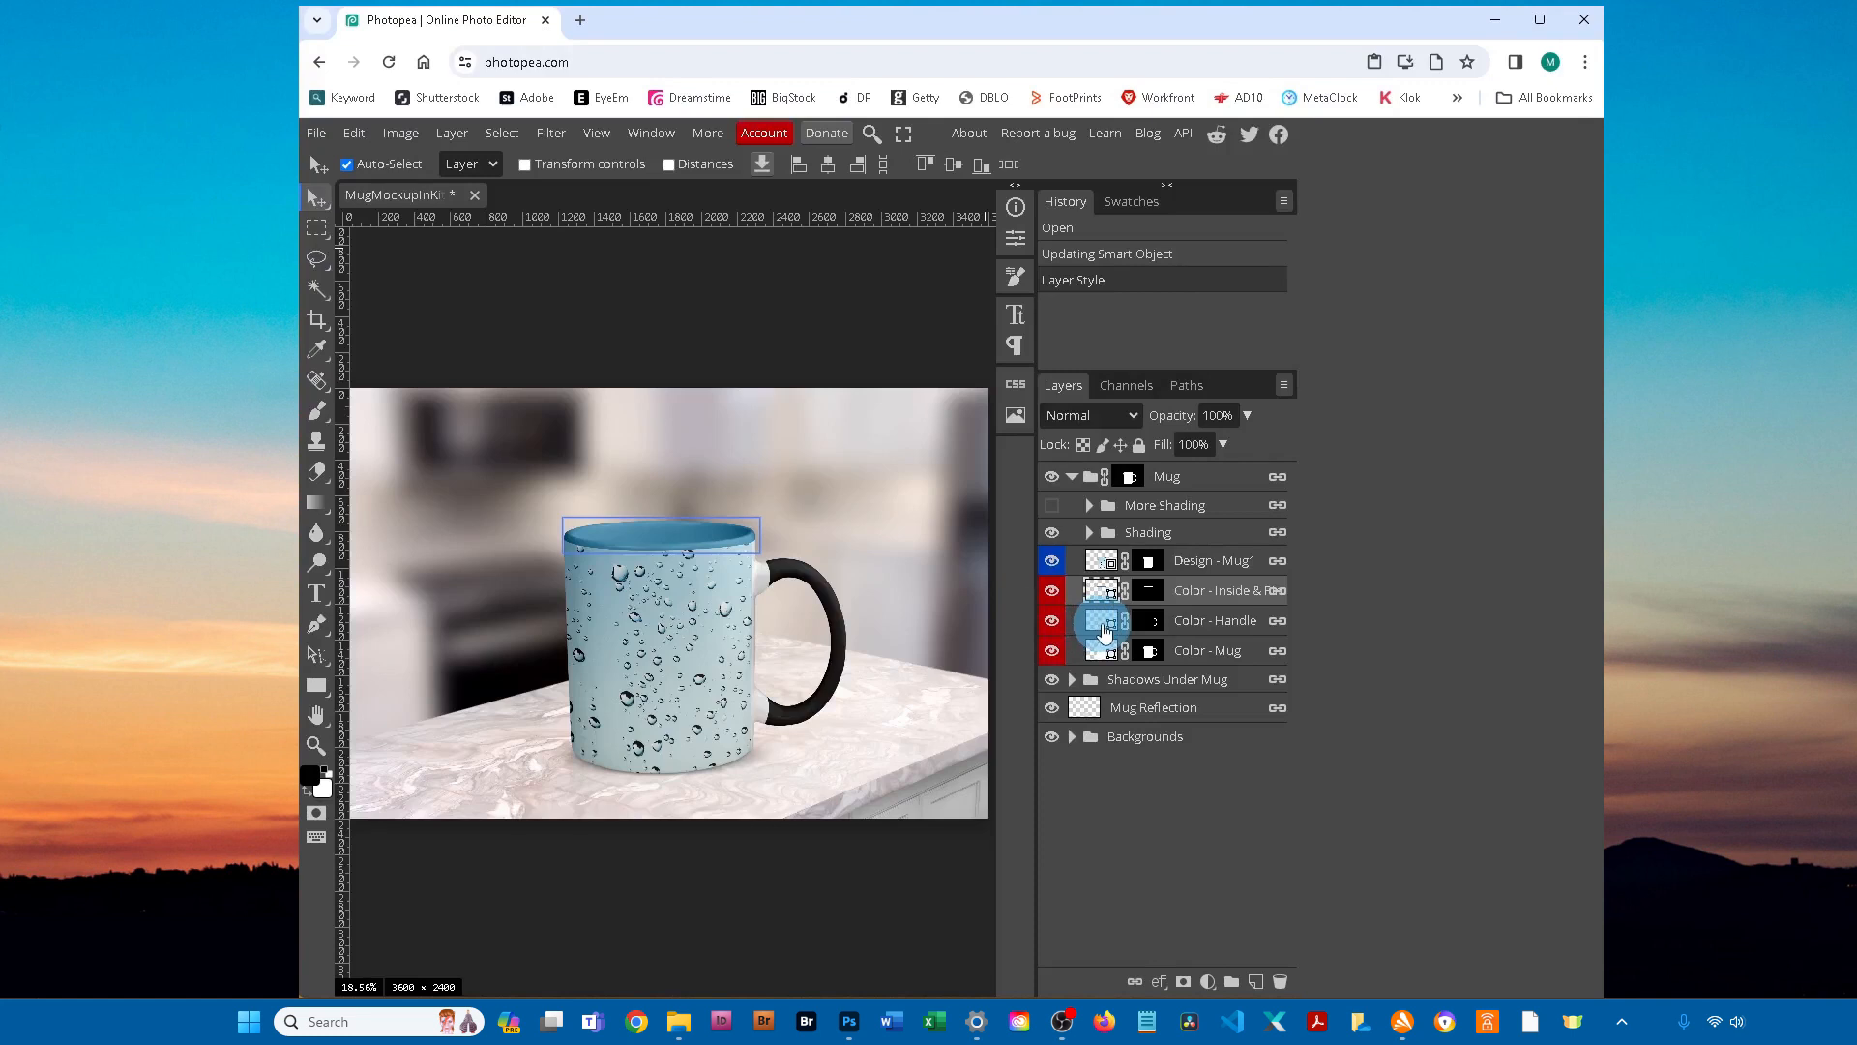
{"action": "left_click", "coordinate": [1106, 629]}
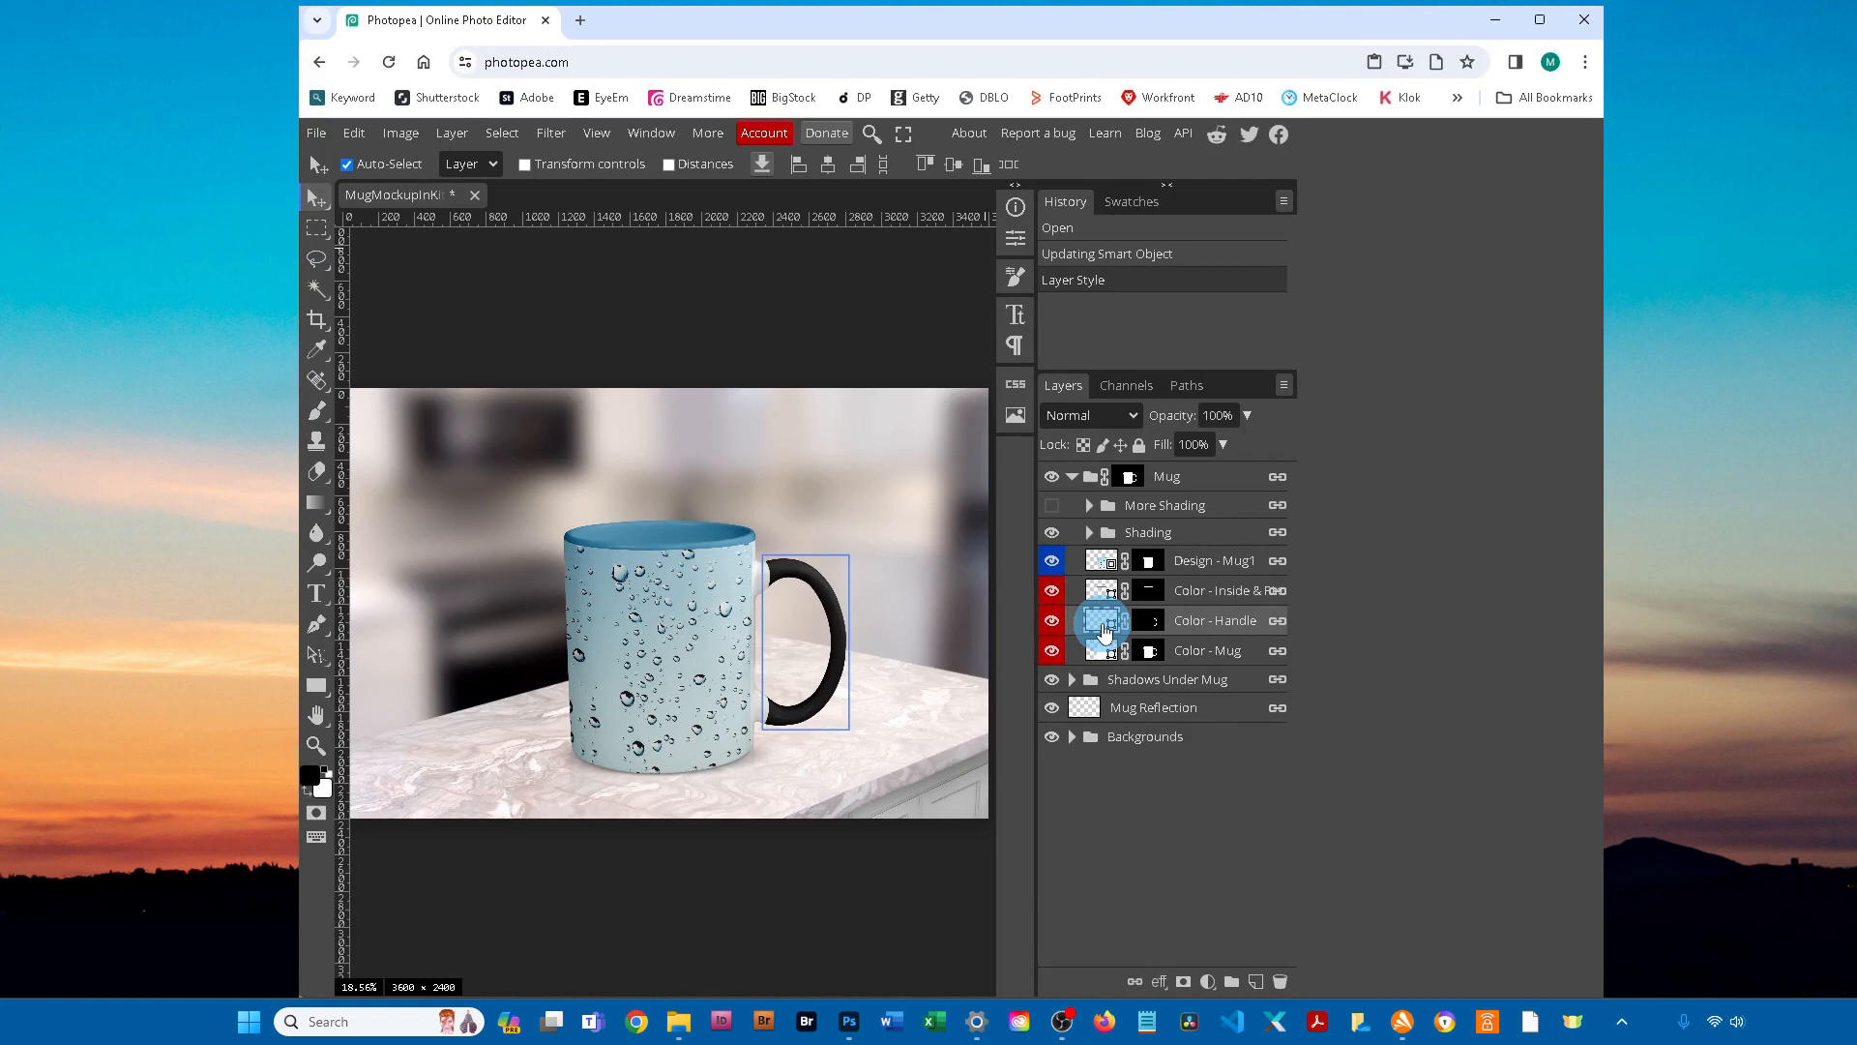
{"action": "double_click", "coordinate": [1106, 628]}
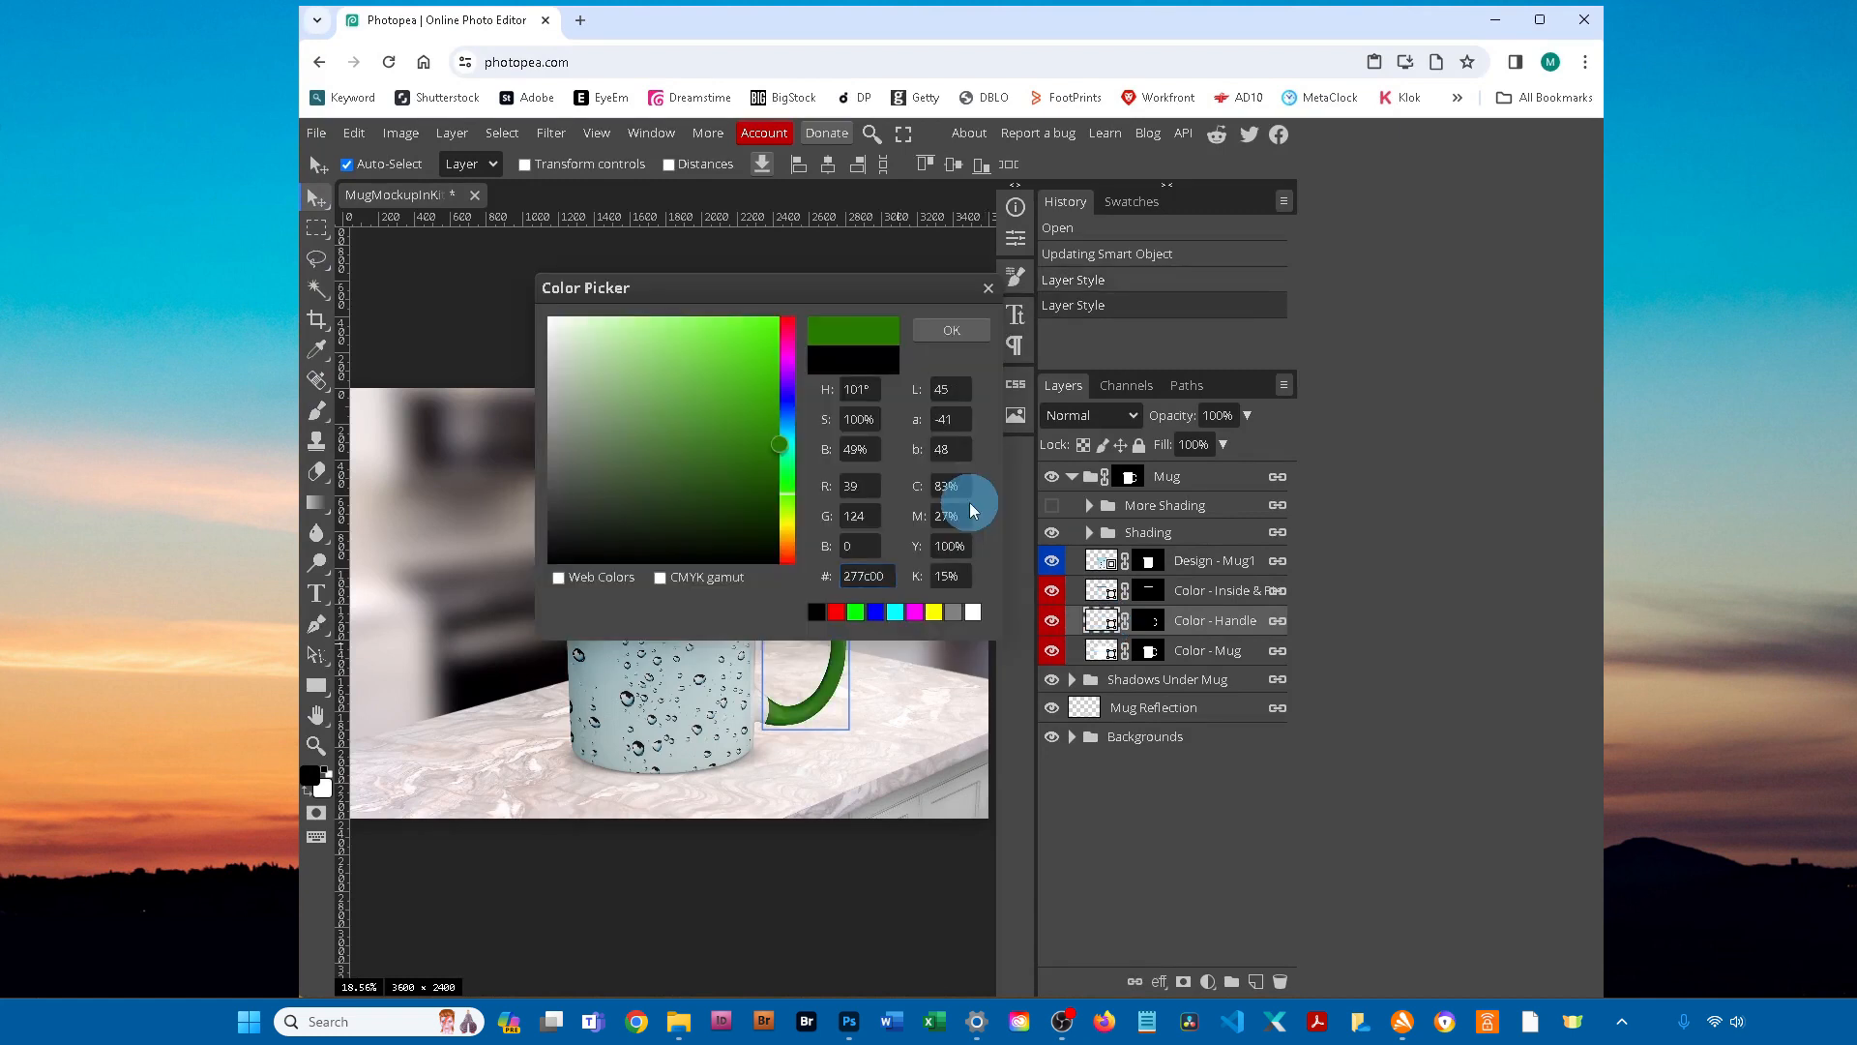
{"action": "double_click", "coordinate": [883, 575]}
{"action": "left_click", "coordinate": [865, 577]}
{"action": "key", "text": "shift+End"}
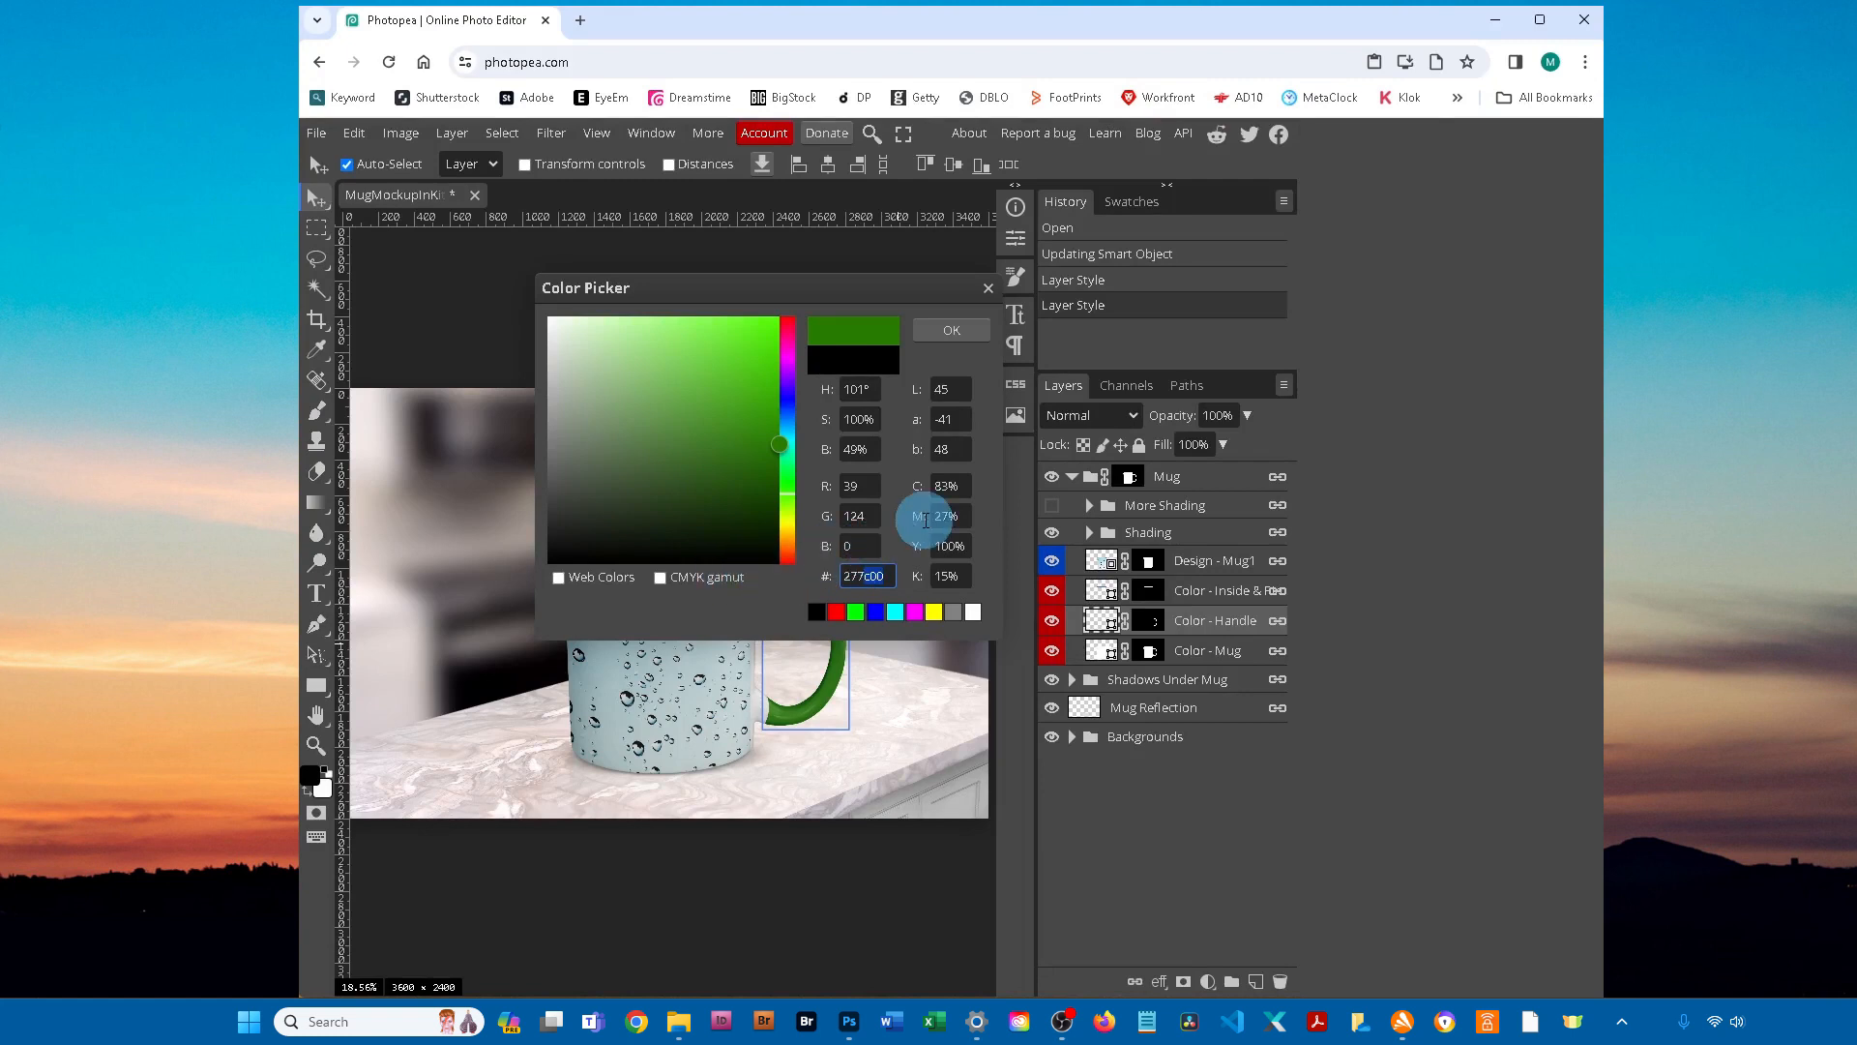
{"action": "type", "text": "ba6"}
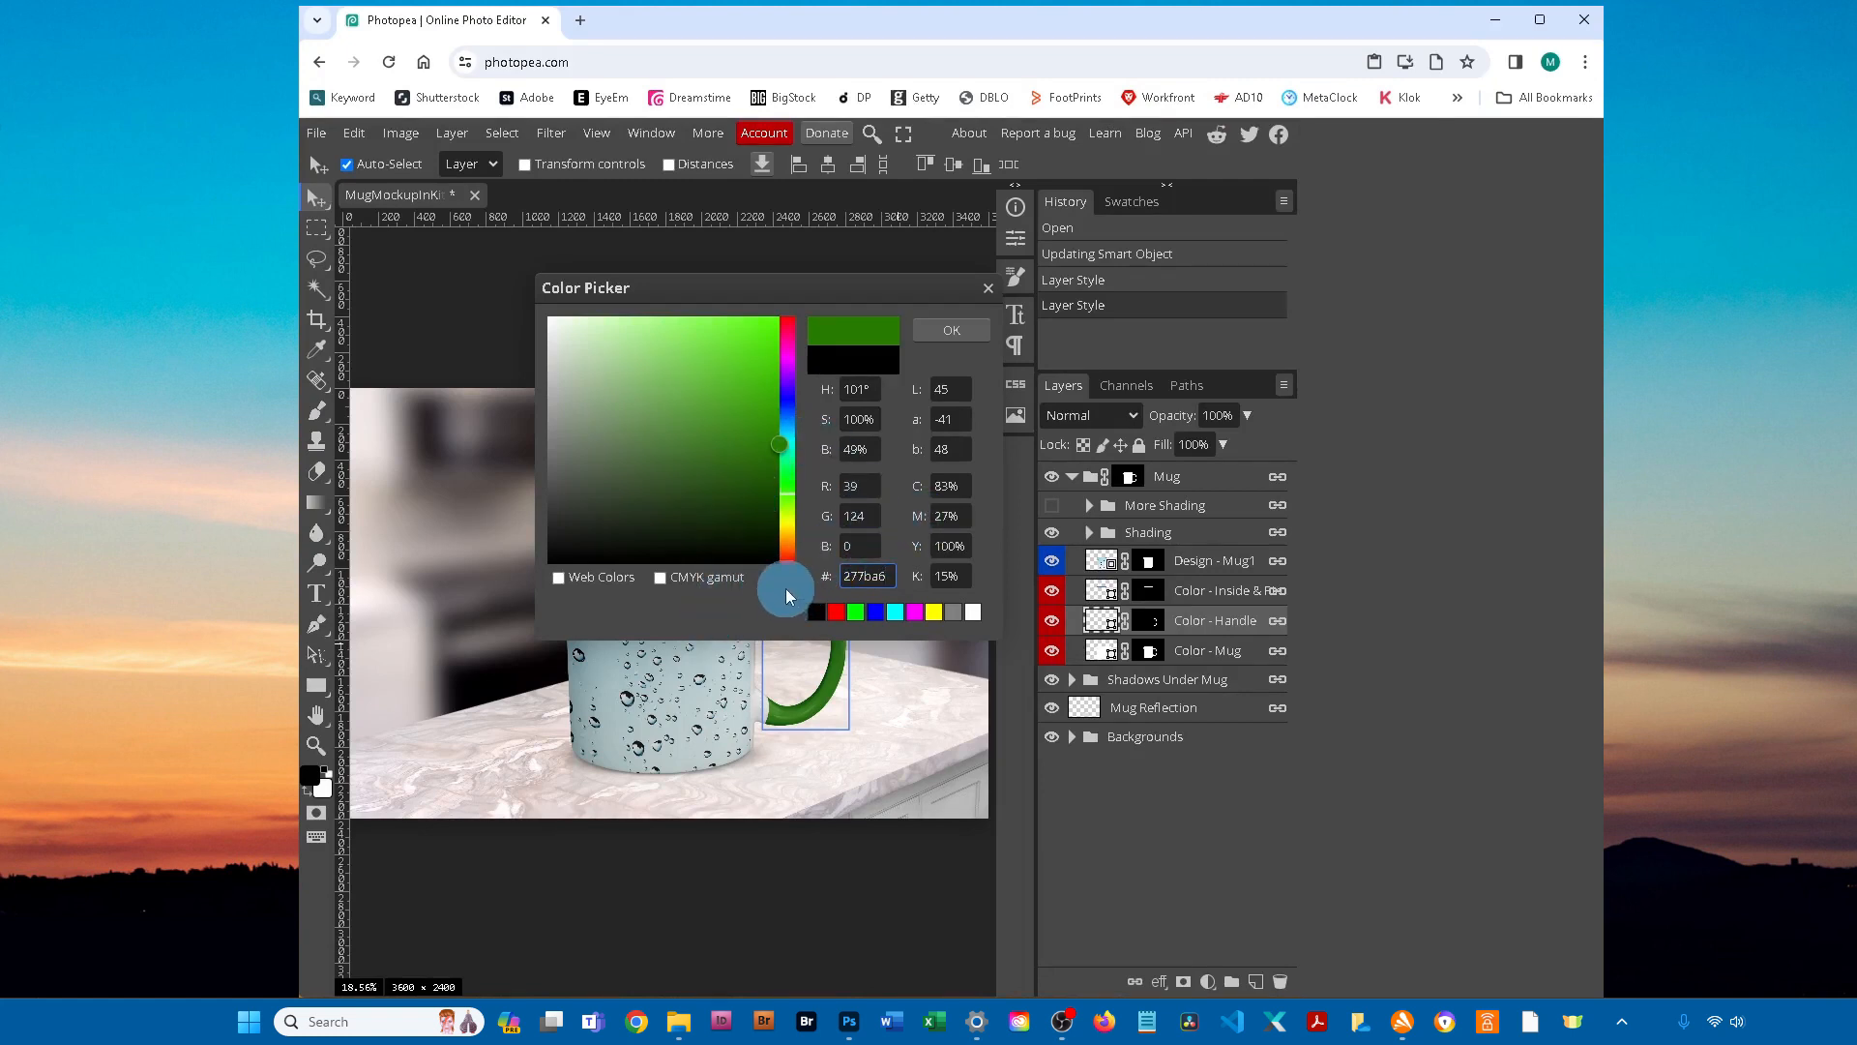
{"action": "key", "text": "Return"}
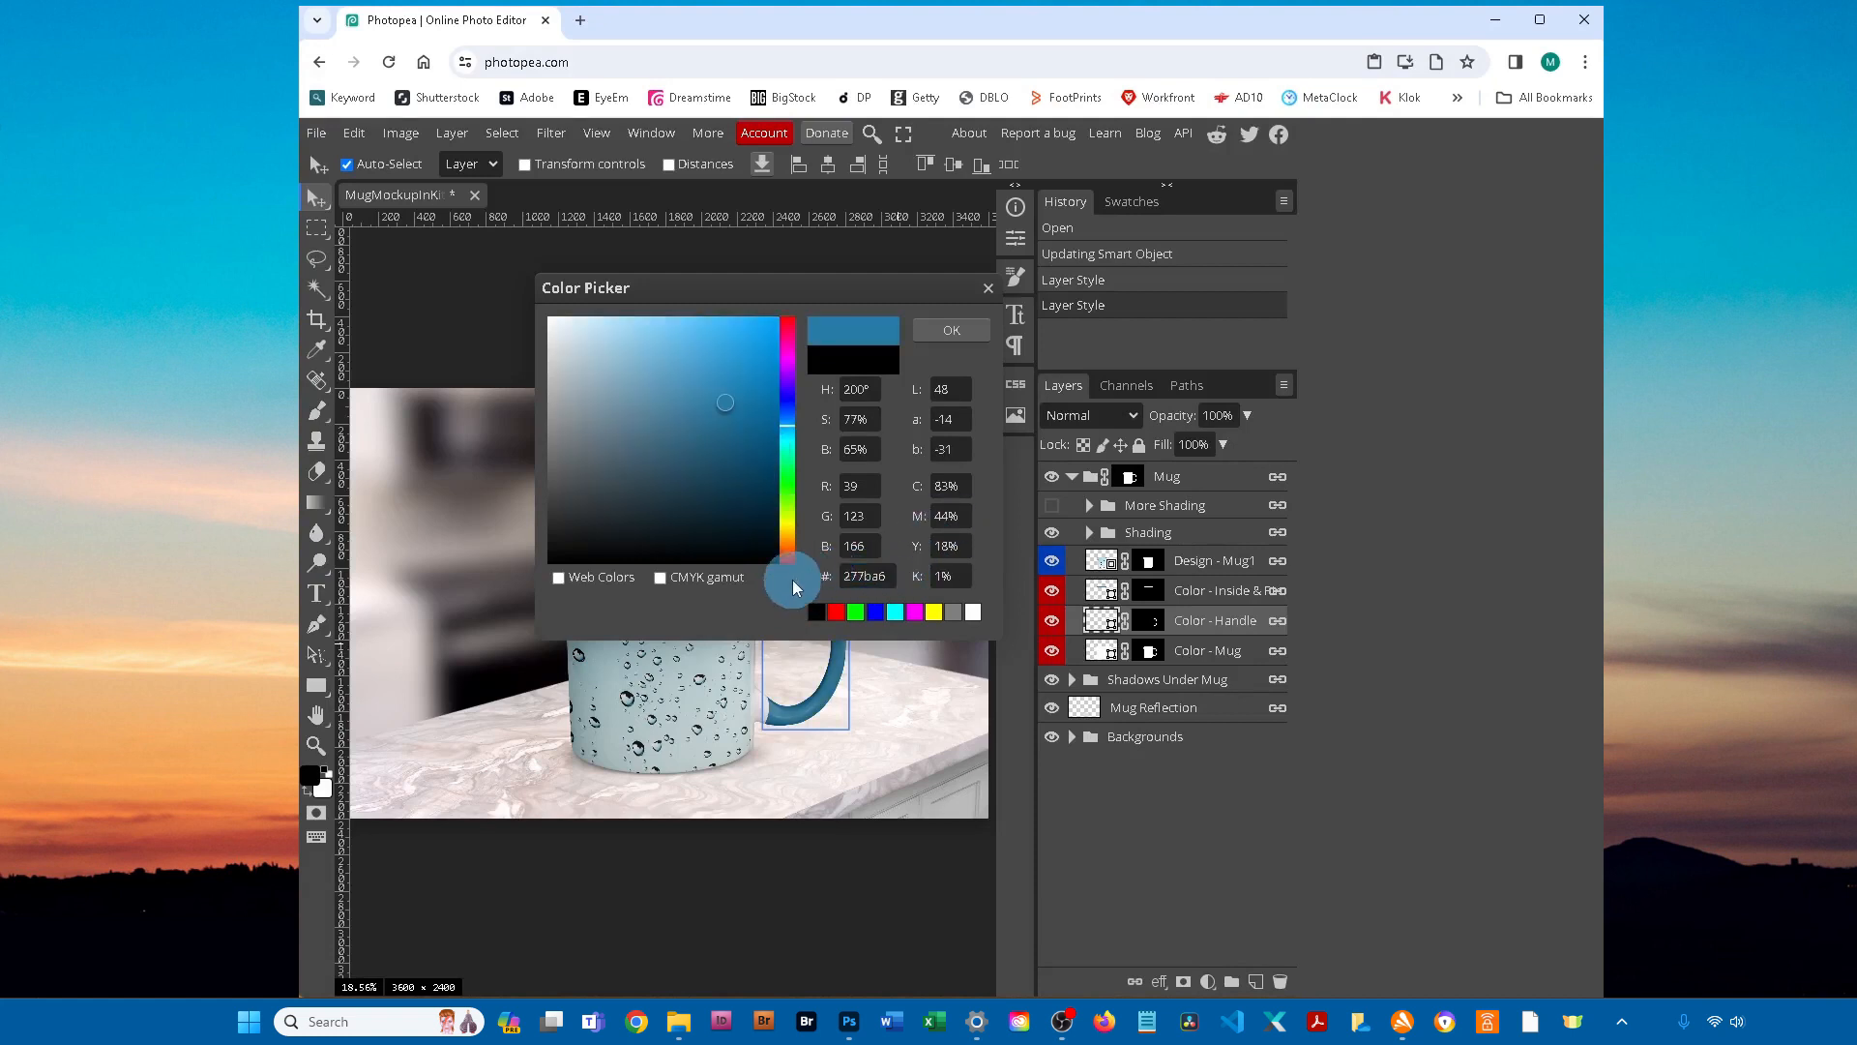
{"action": "left_click", "coordinate": [948, 373]}
{"action": "left_click", "coordinate": [962, 332]}
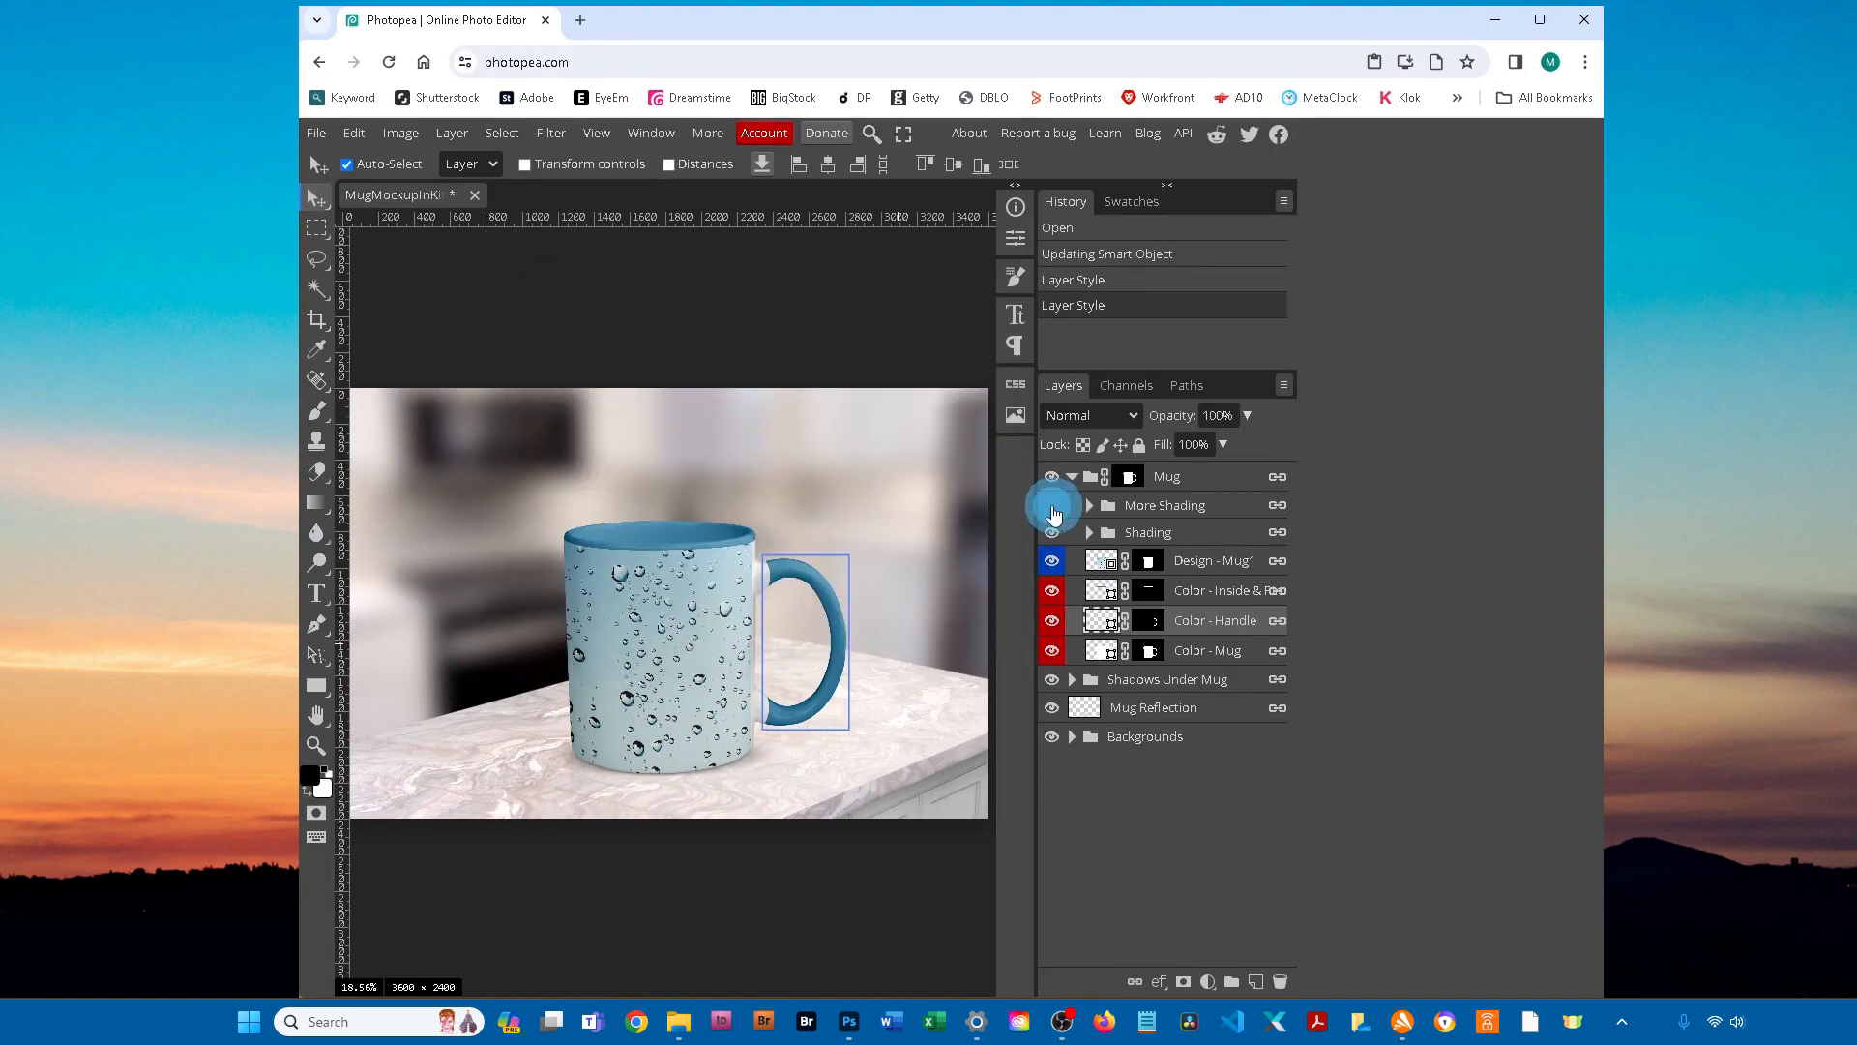
Step: Show the More Shading group inside the Mug group and set its opacity to 47%
{"action": "left_click", "coordinate": [1057, 509]}
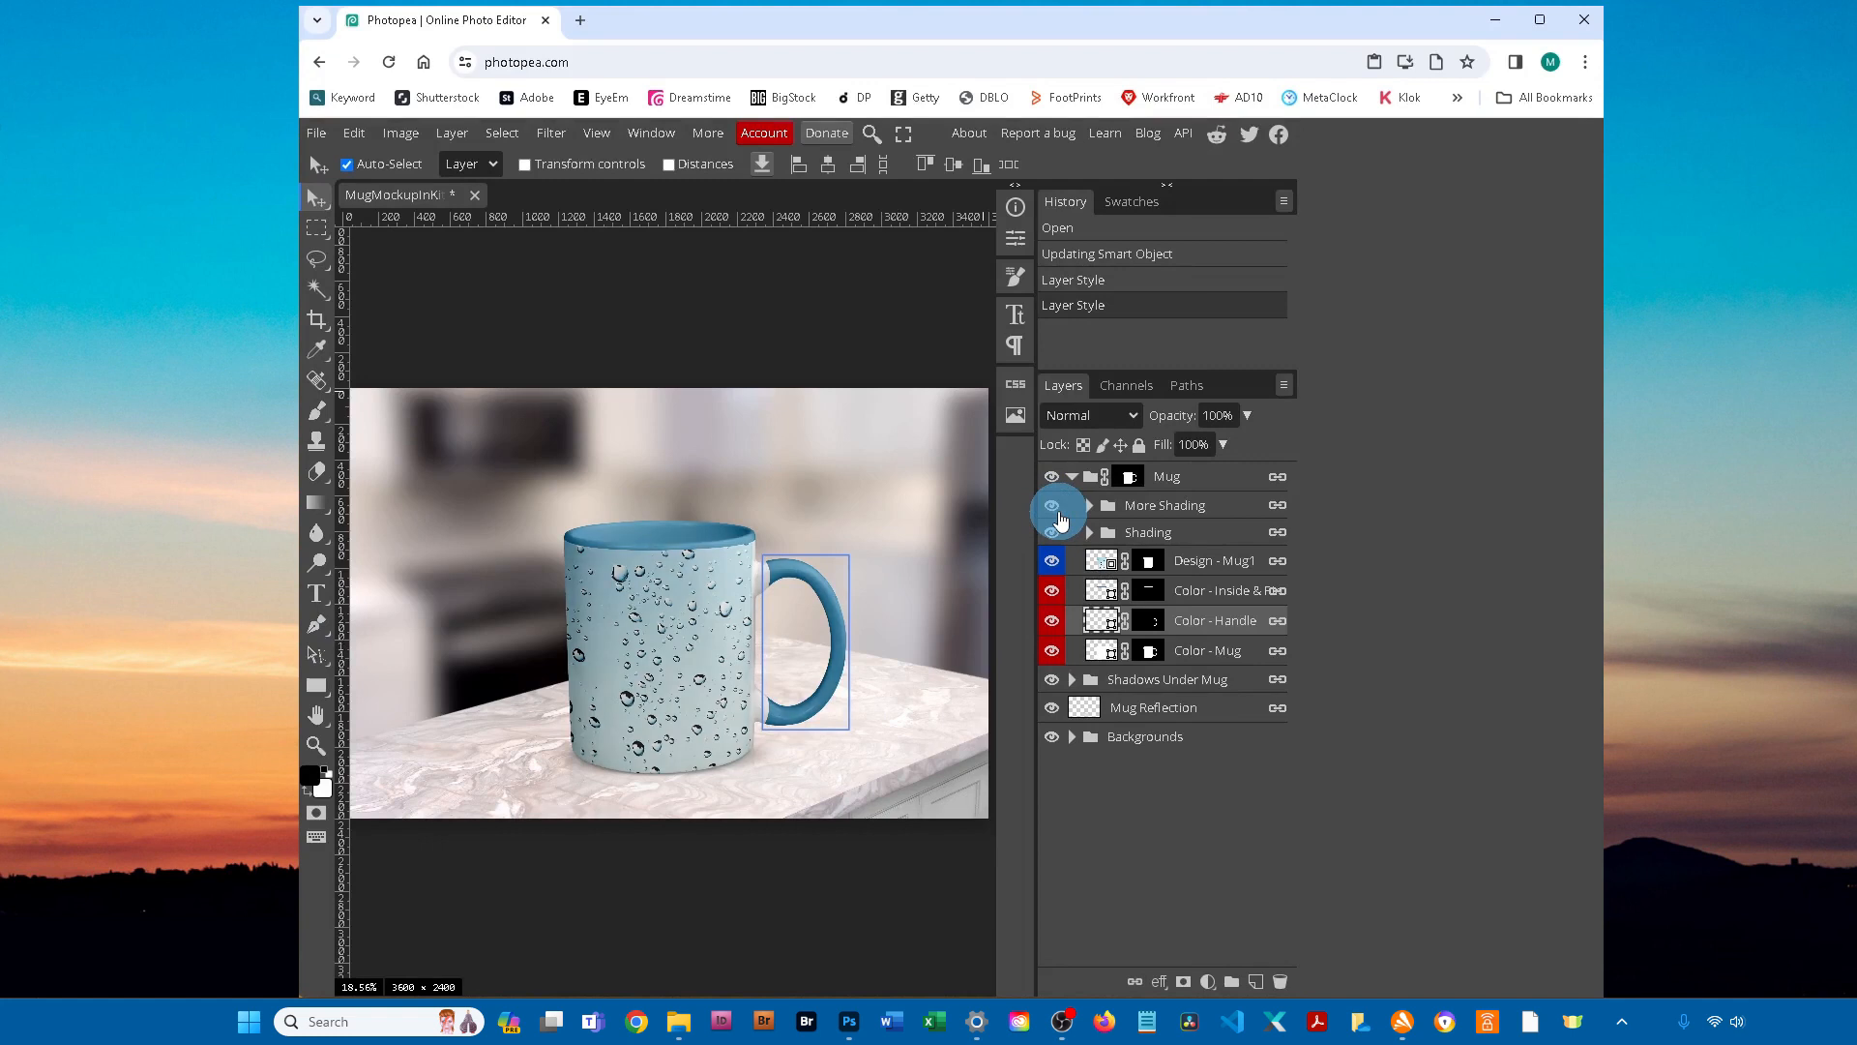
{"action": "left_click", "coordinate": [1141, 513]}
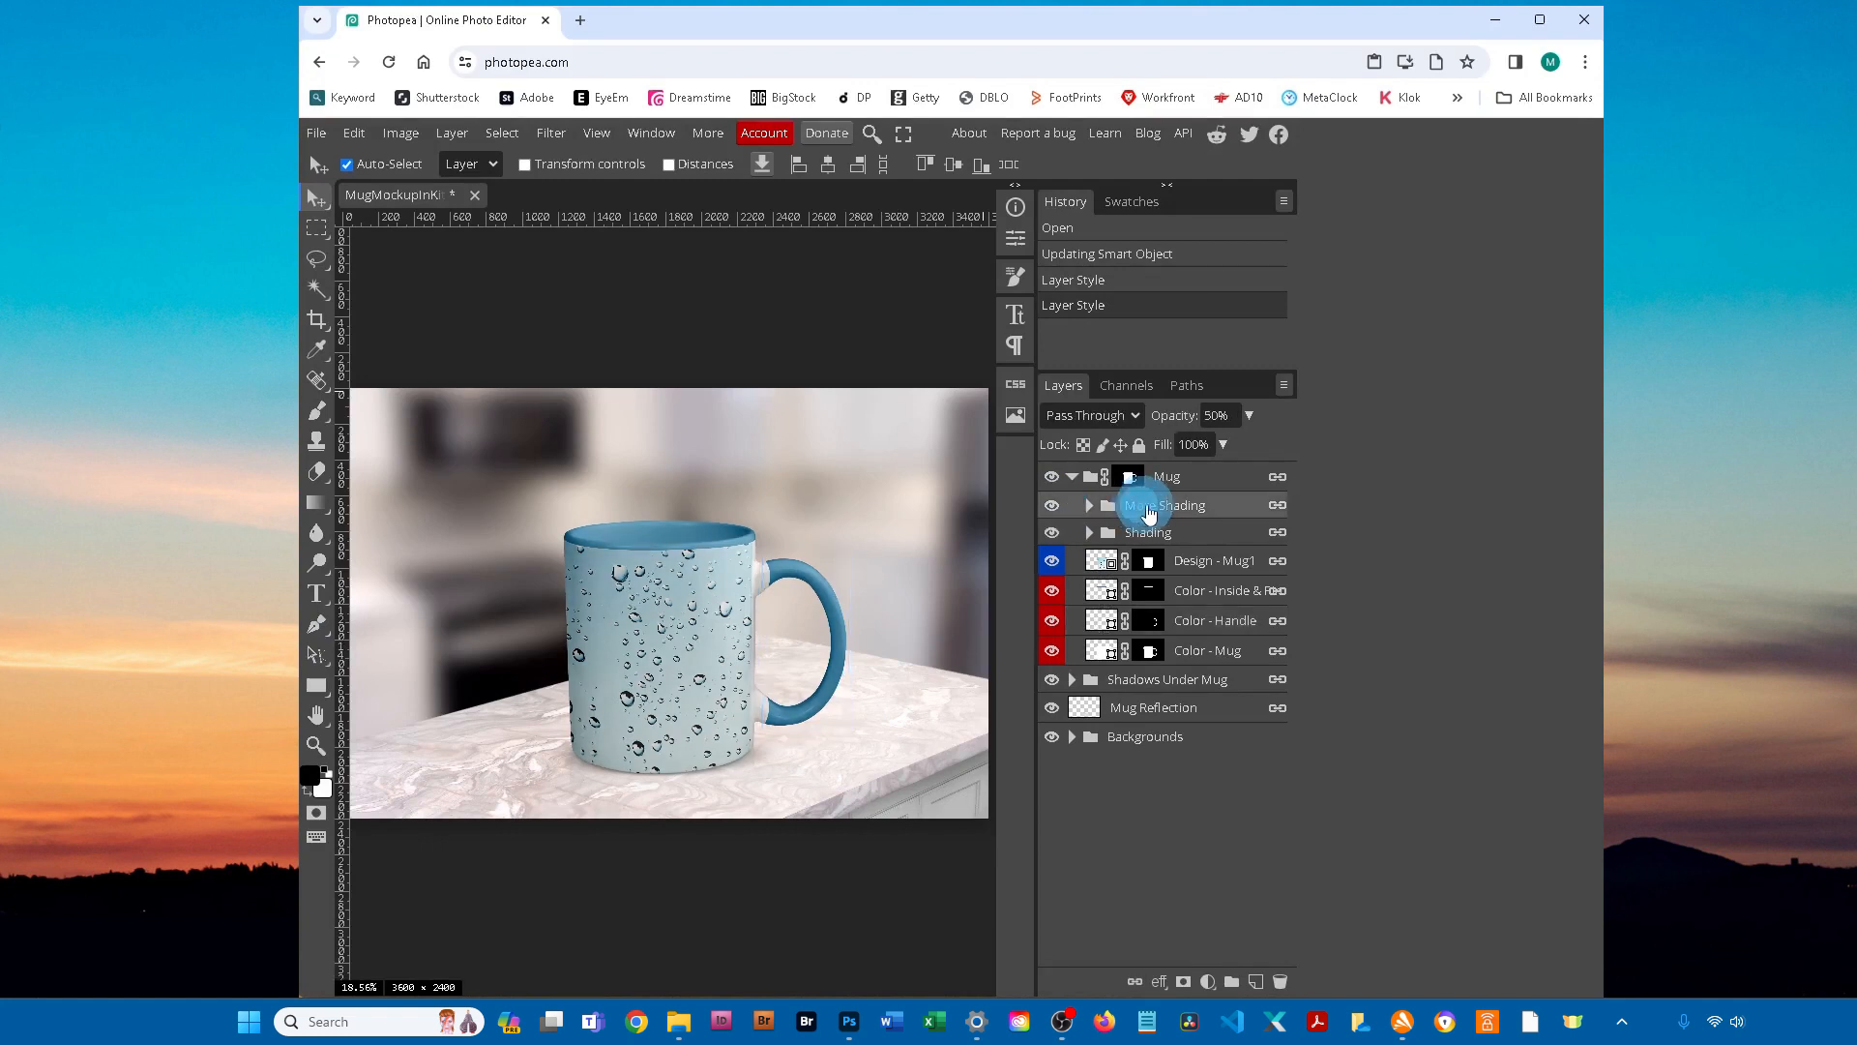
{"action": "left_click", "coordinate": [1249, 417]}
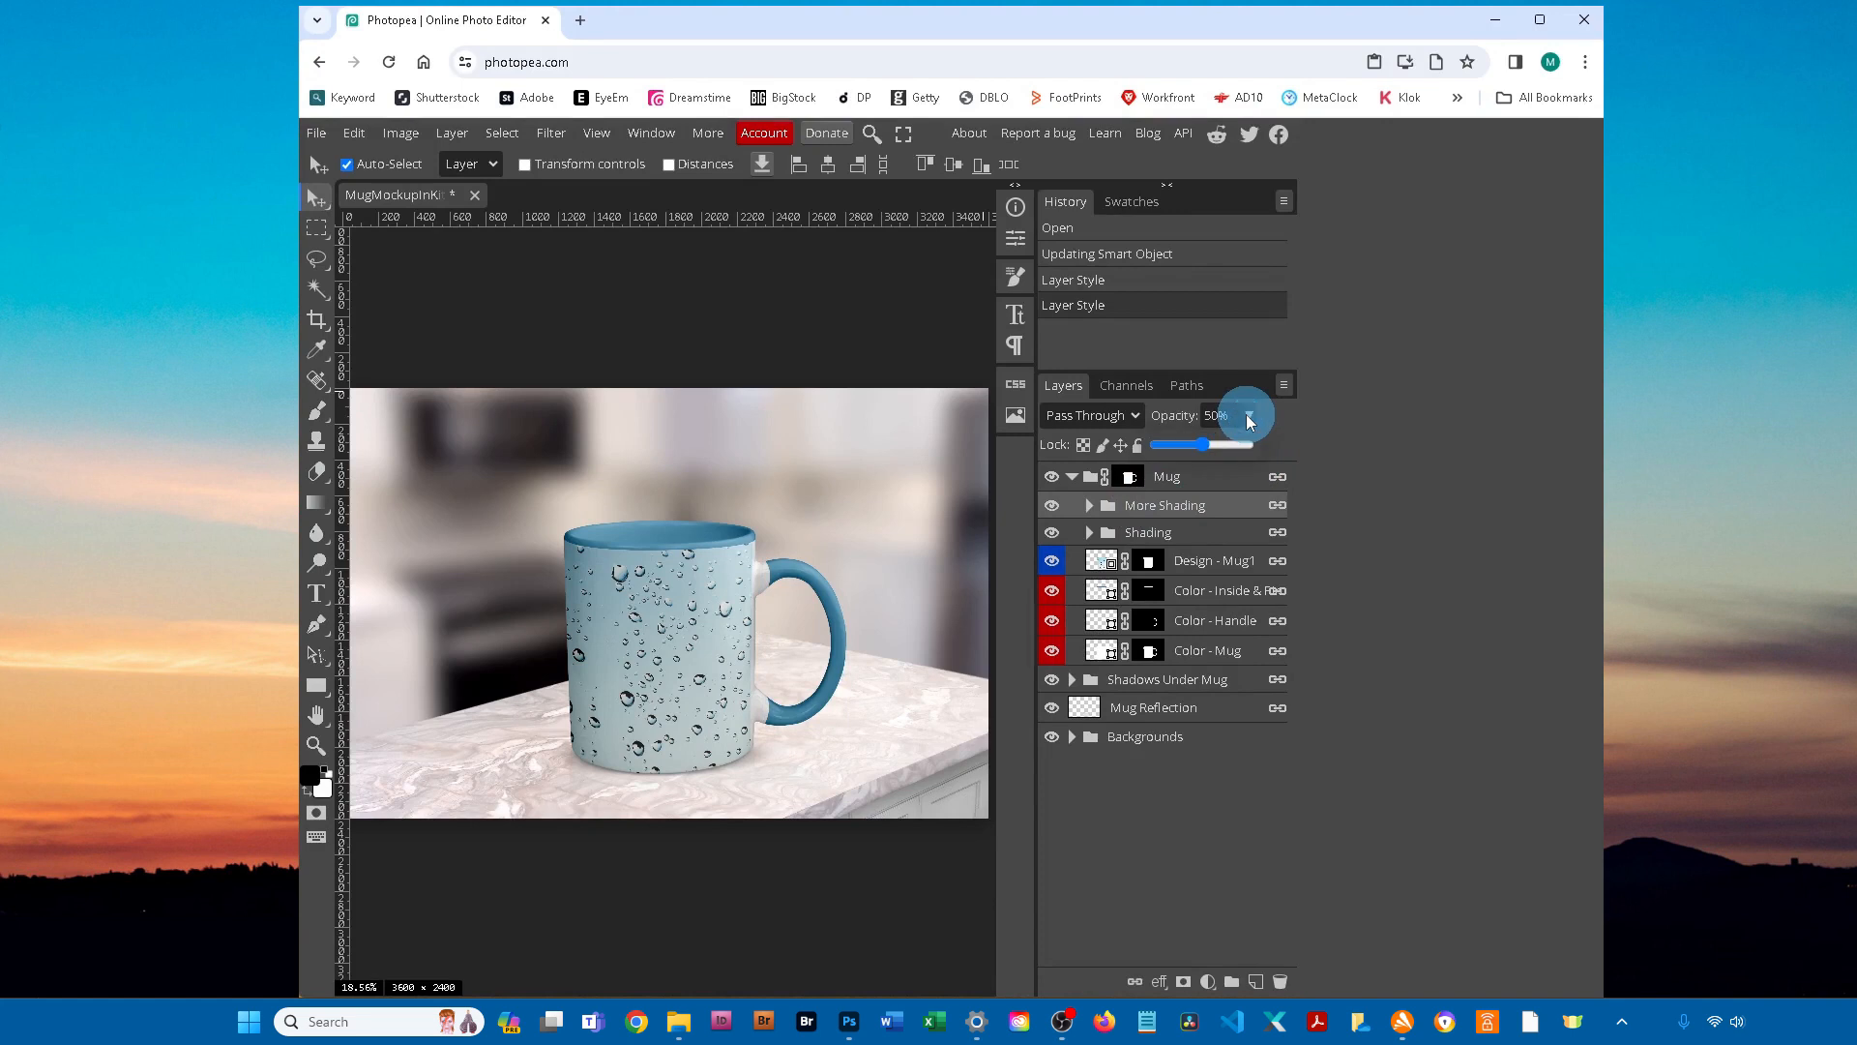
{"action": "left_click", "coordinate": [1199, 447]}
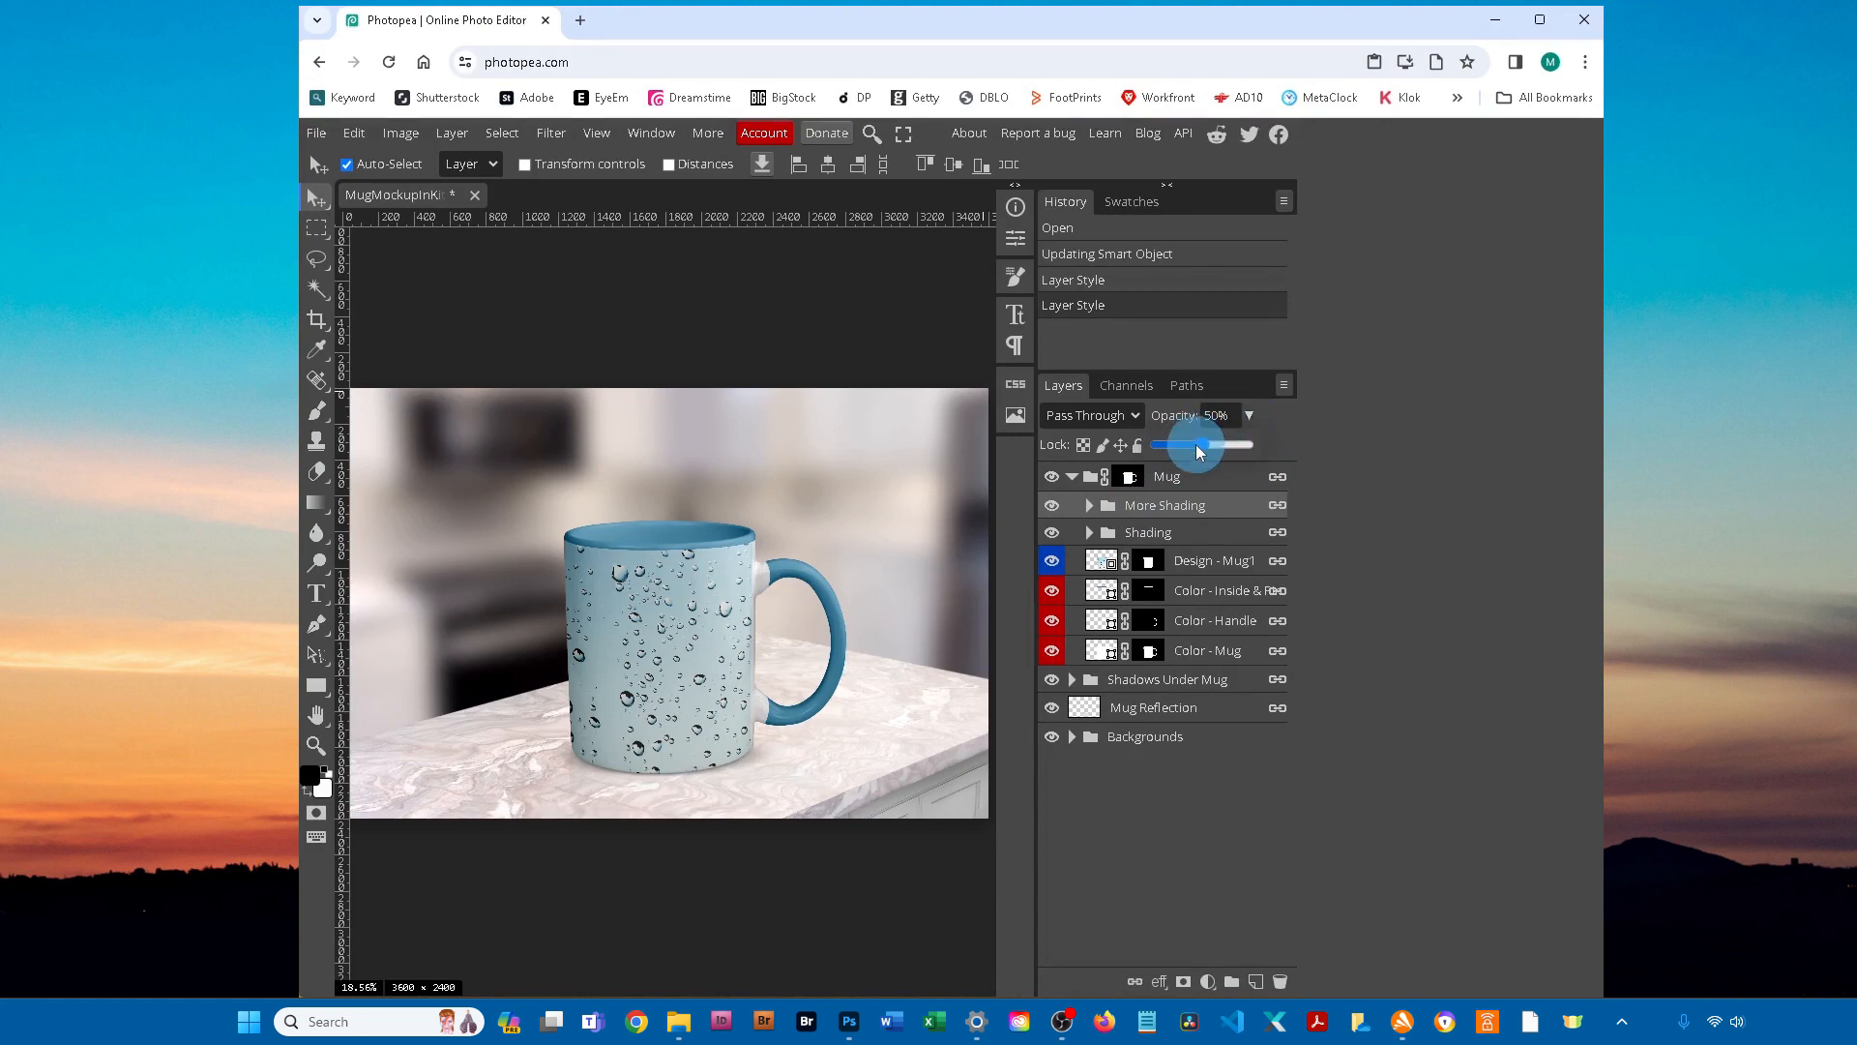
{"action": "left_click_drag", "start_coordinate": [1236, 453], "coordinate": [1248, 445]}
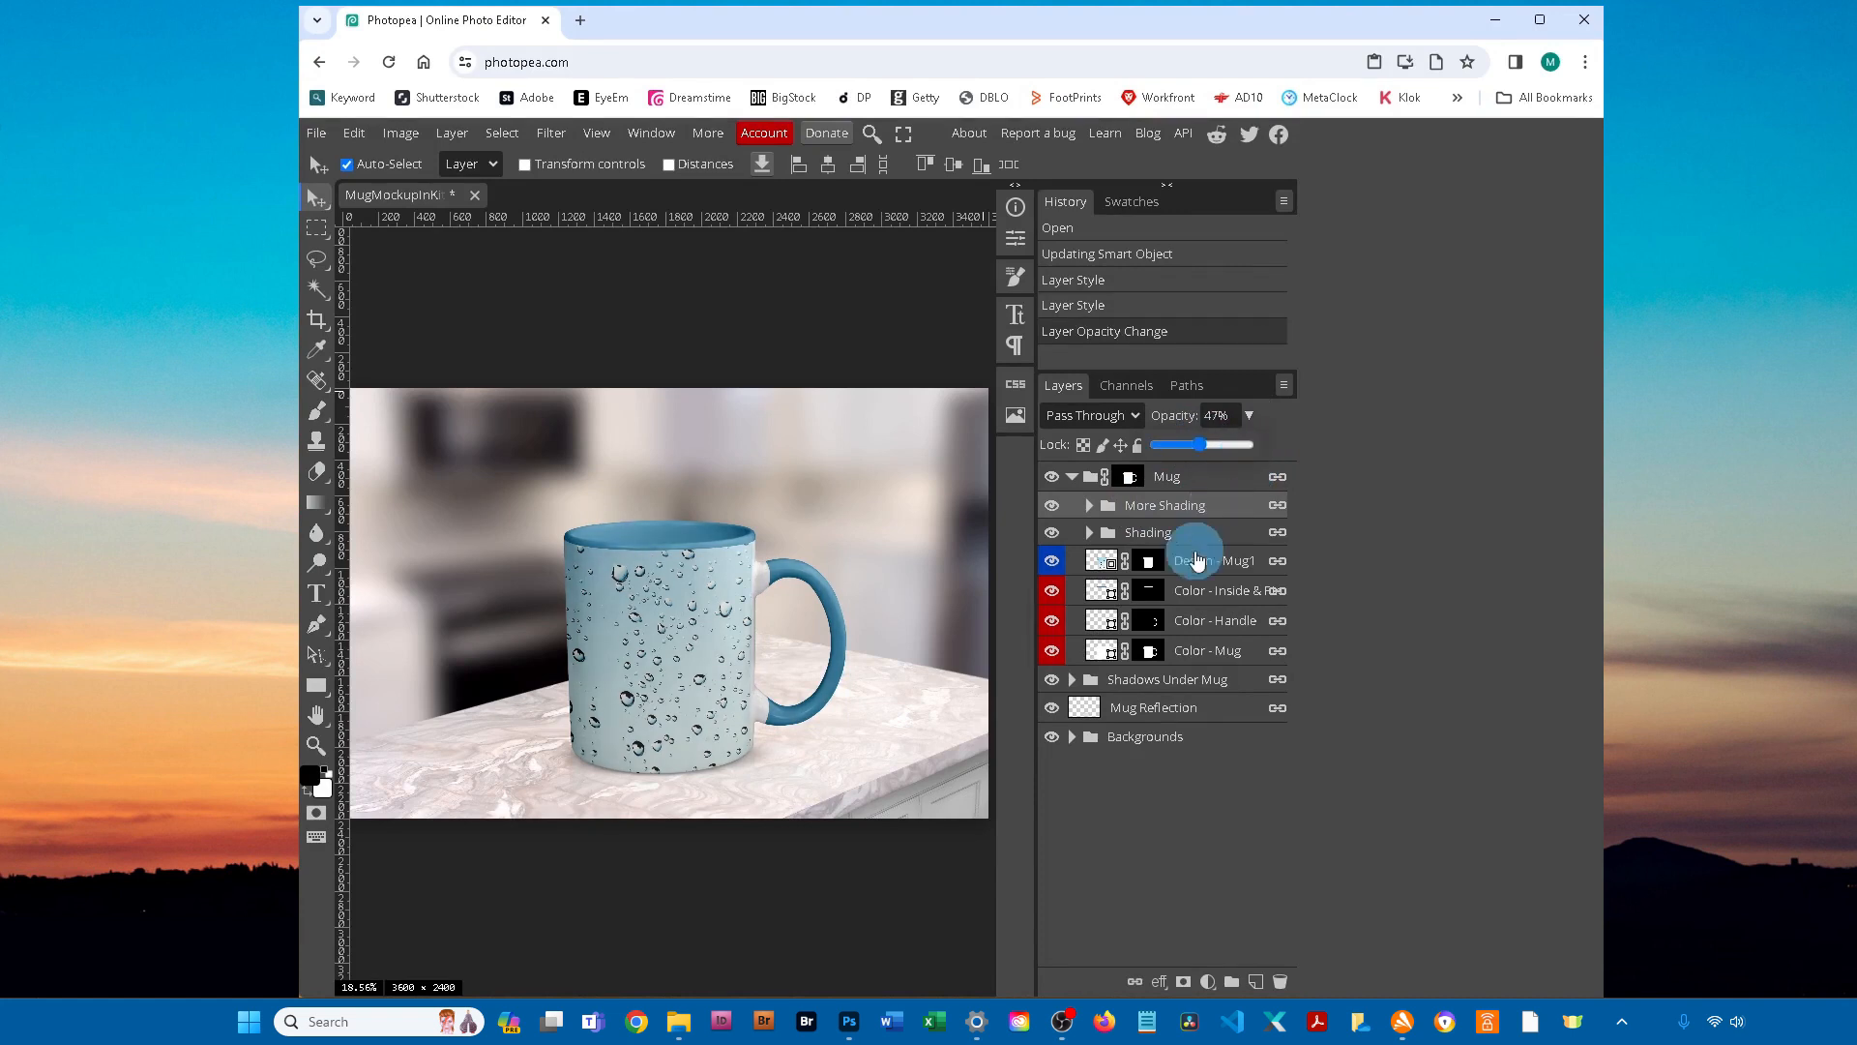
{"action": "left_click", "coordinate": [1191, 783]}
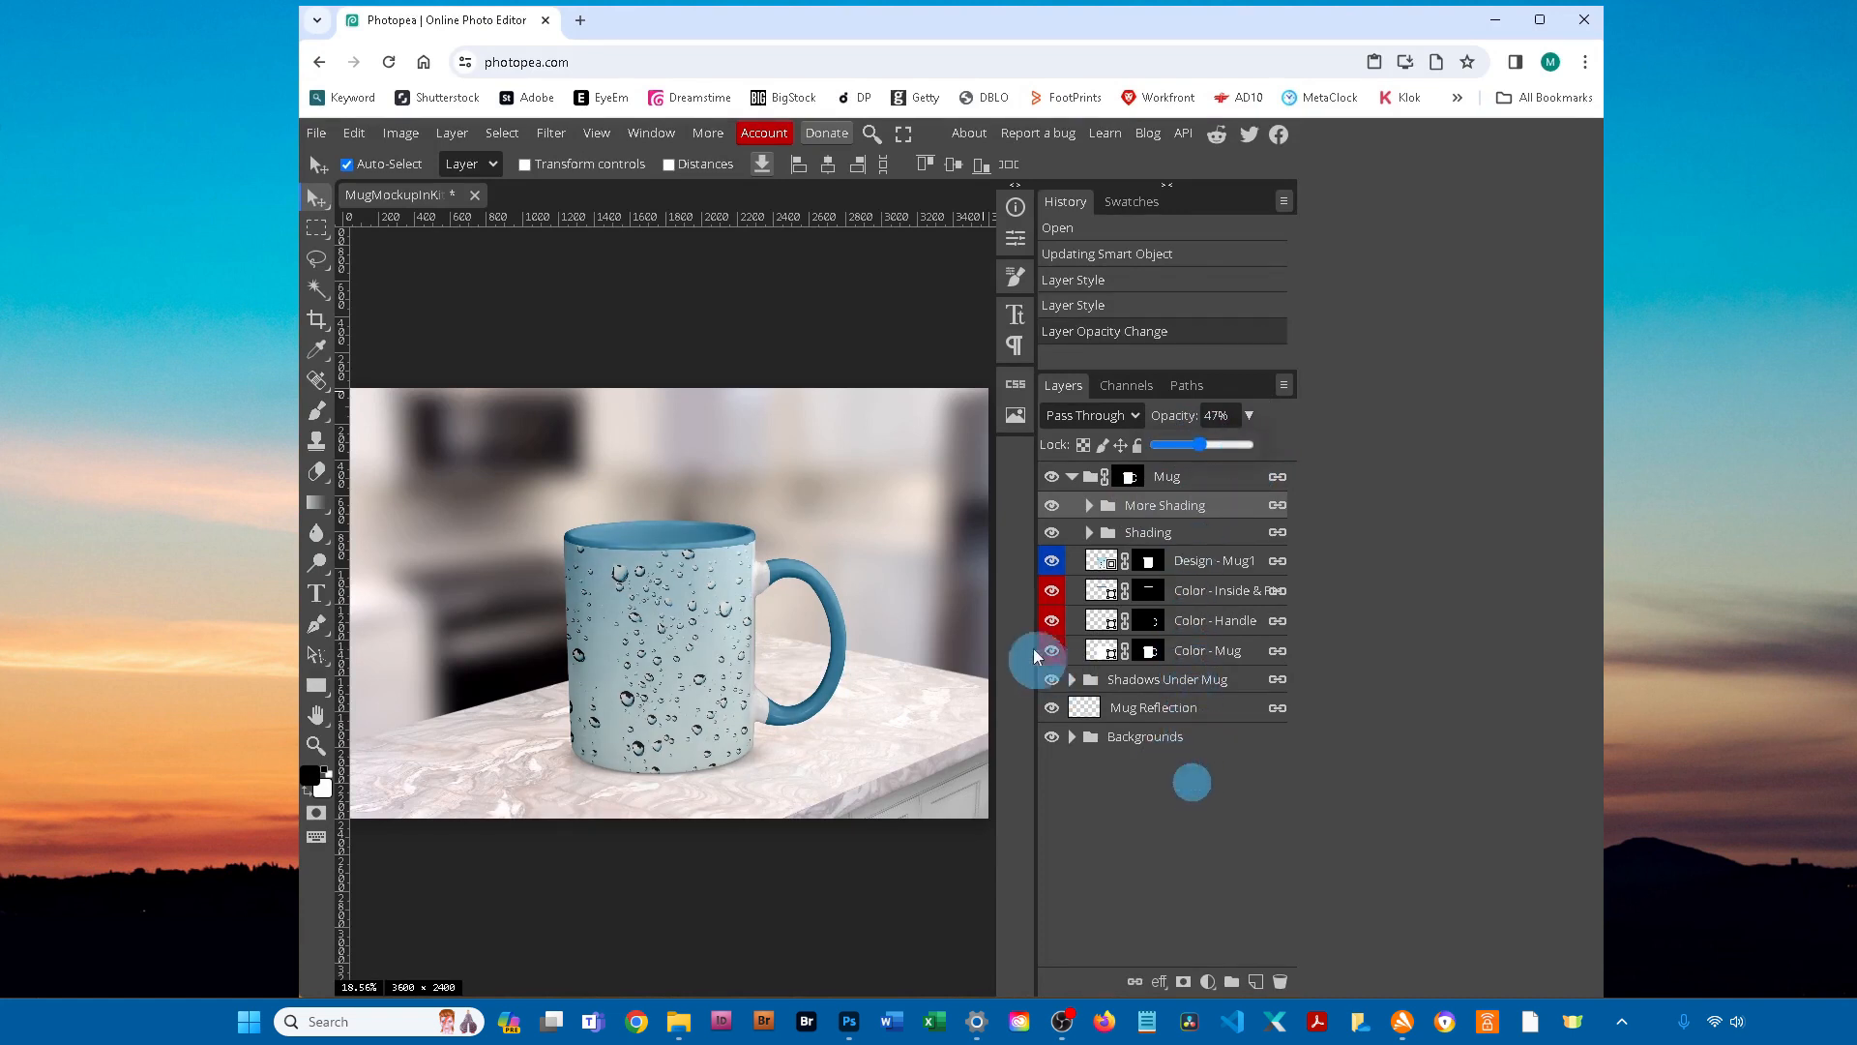
Step: Set the opacity of the Cast Shadow layer in the Shadows Under Mug group to 85%, and collapse the group
{"action": "left_click", "coordinate": [1072, 681]}
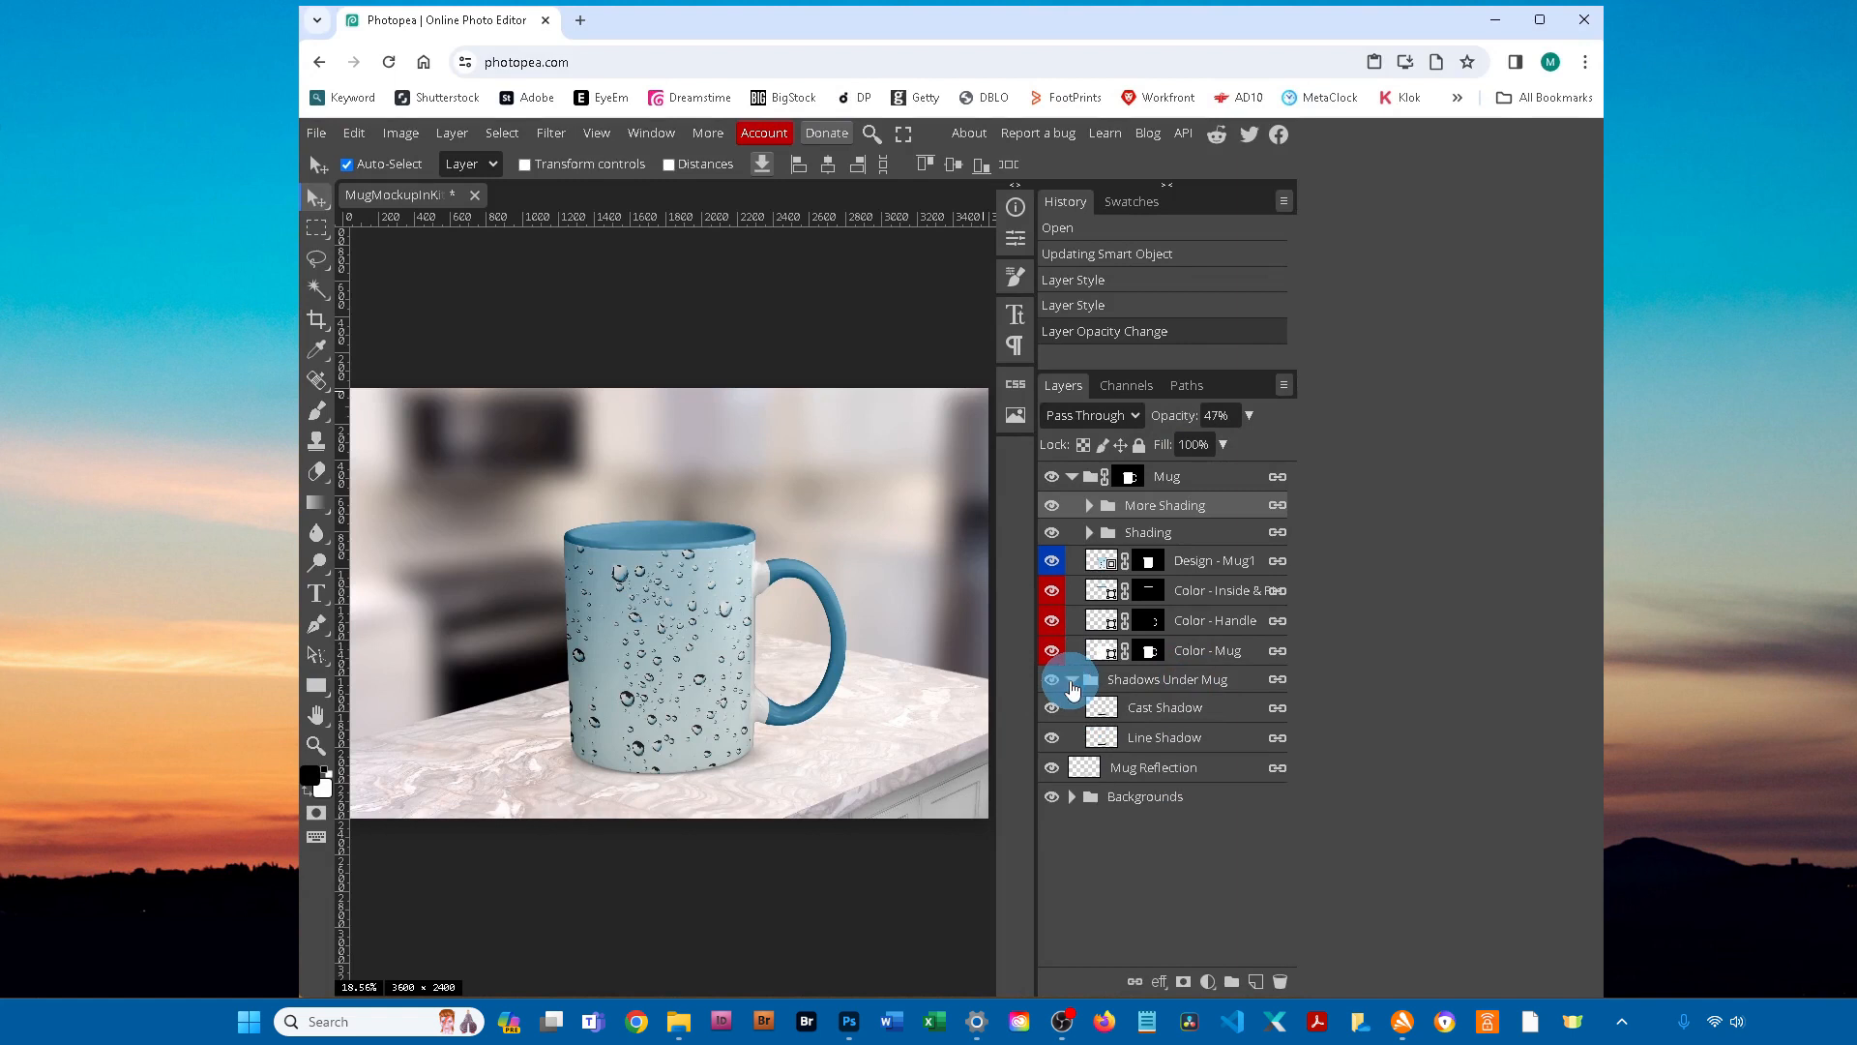
{"action": "left_click", "coordinate": [1167, 714]}
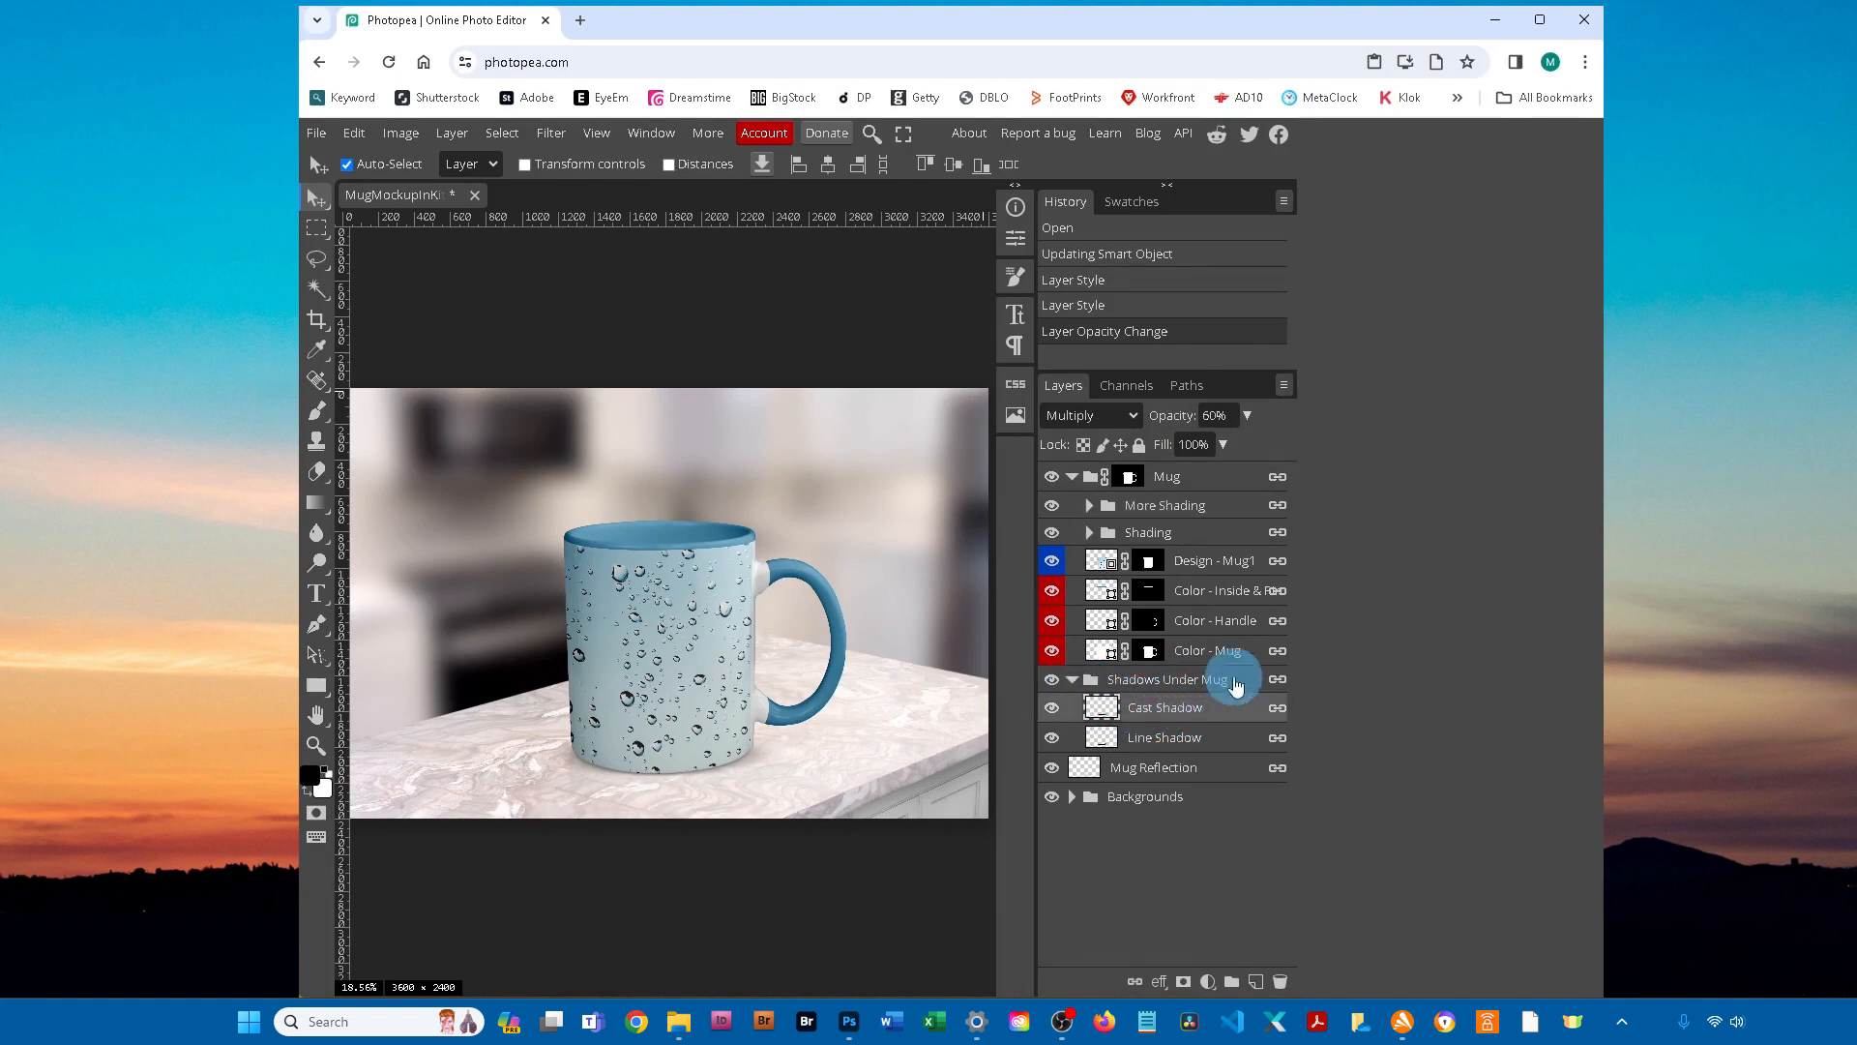
{"action": "left_click", "coordinate": [1249, 418]}
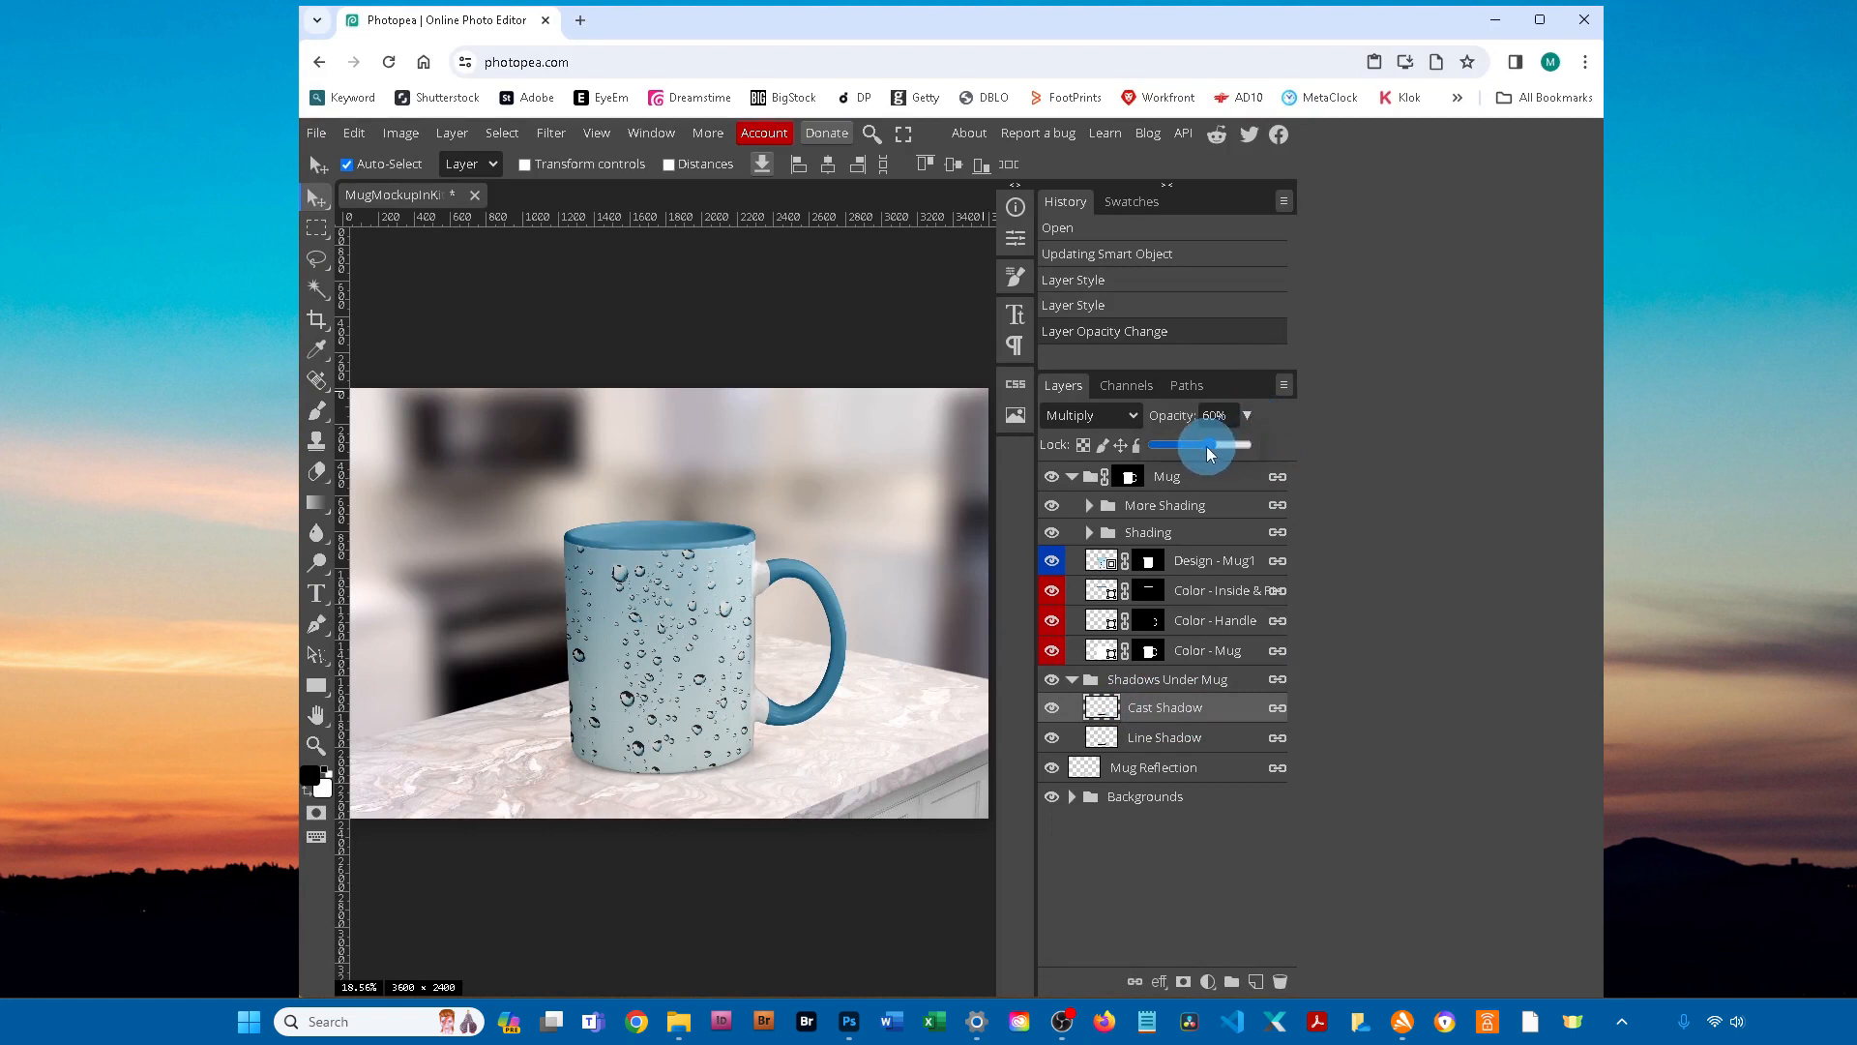
{"action": "left_click_drag", "start_coordinate": [1229, 443], "coordinate": [1232, 441]}
{"action": "left_click", "coordinate": [1233, 441]}
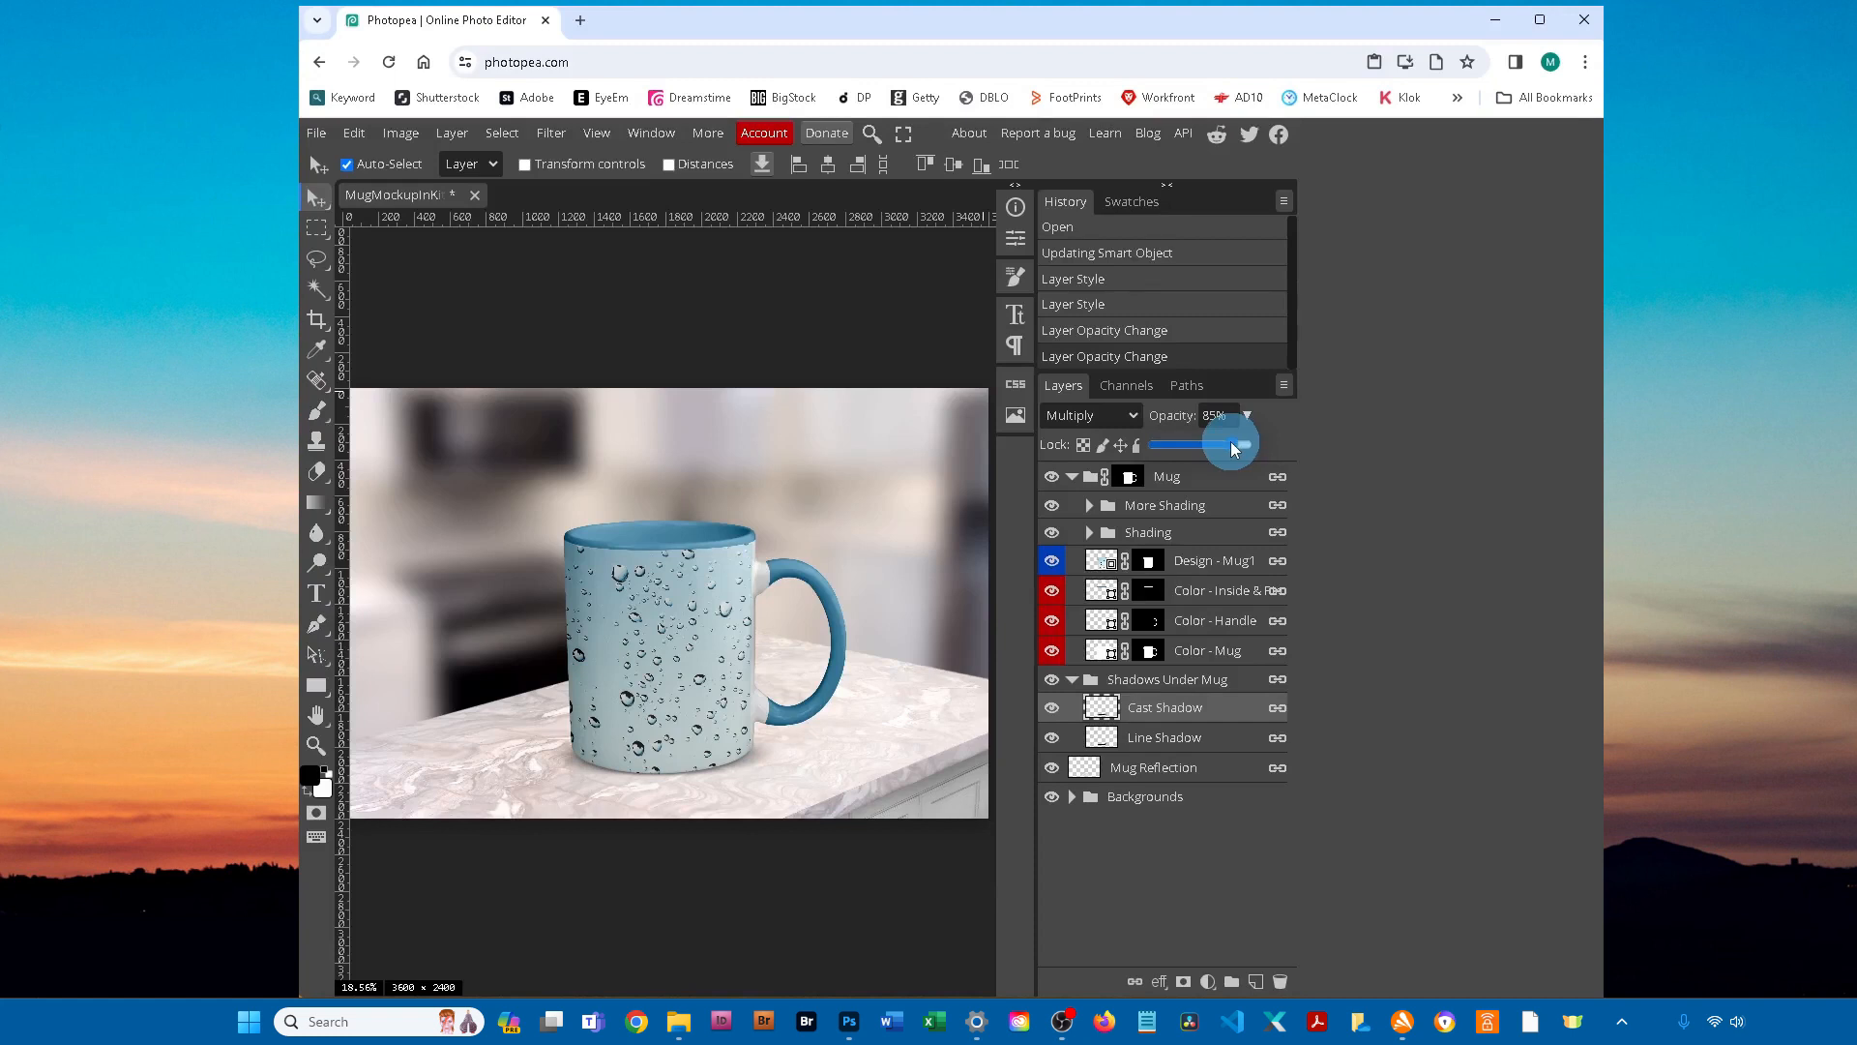
{"action": "left_click", "coordinate": [1072, 679]}
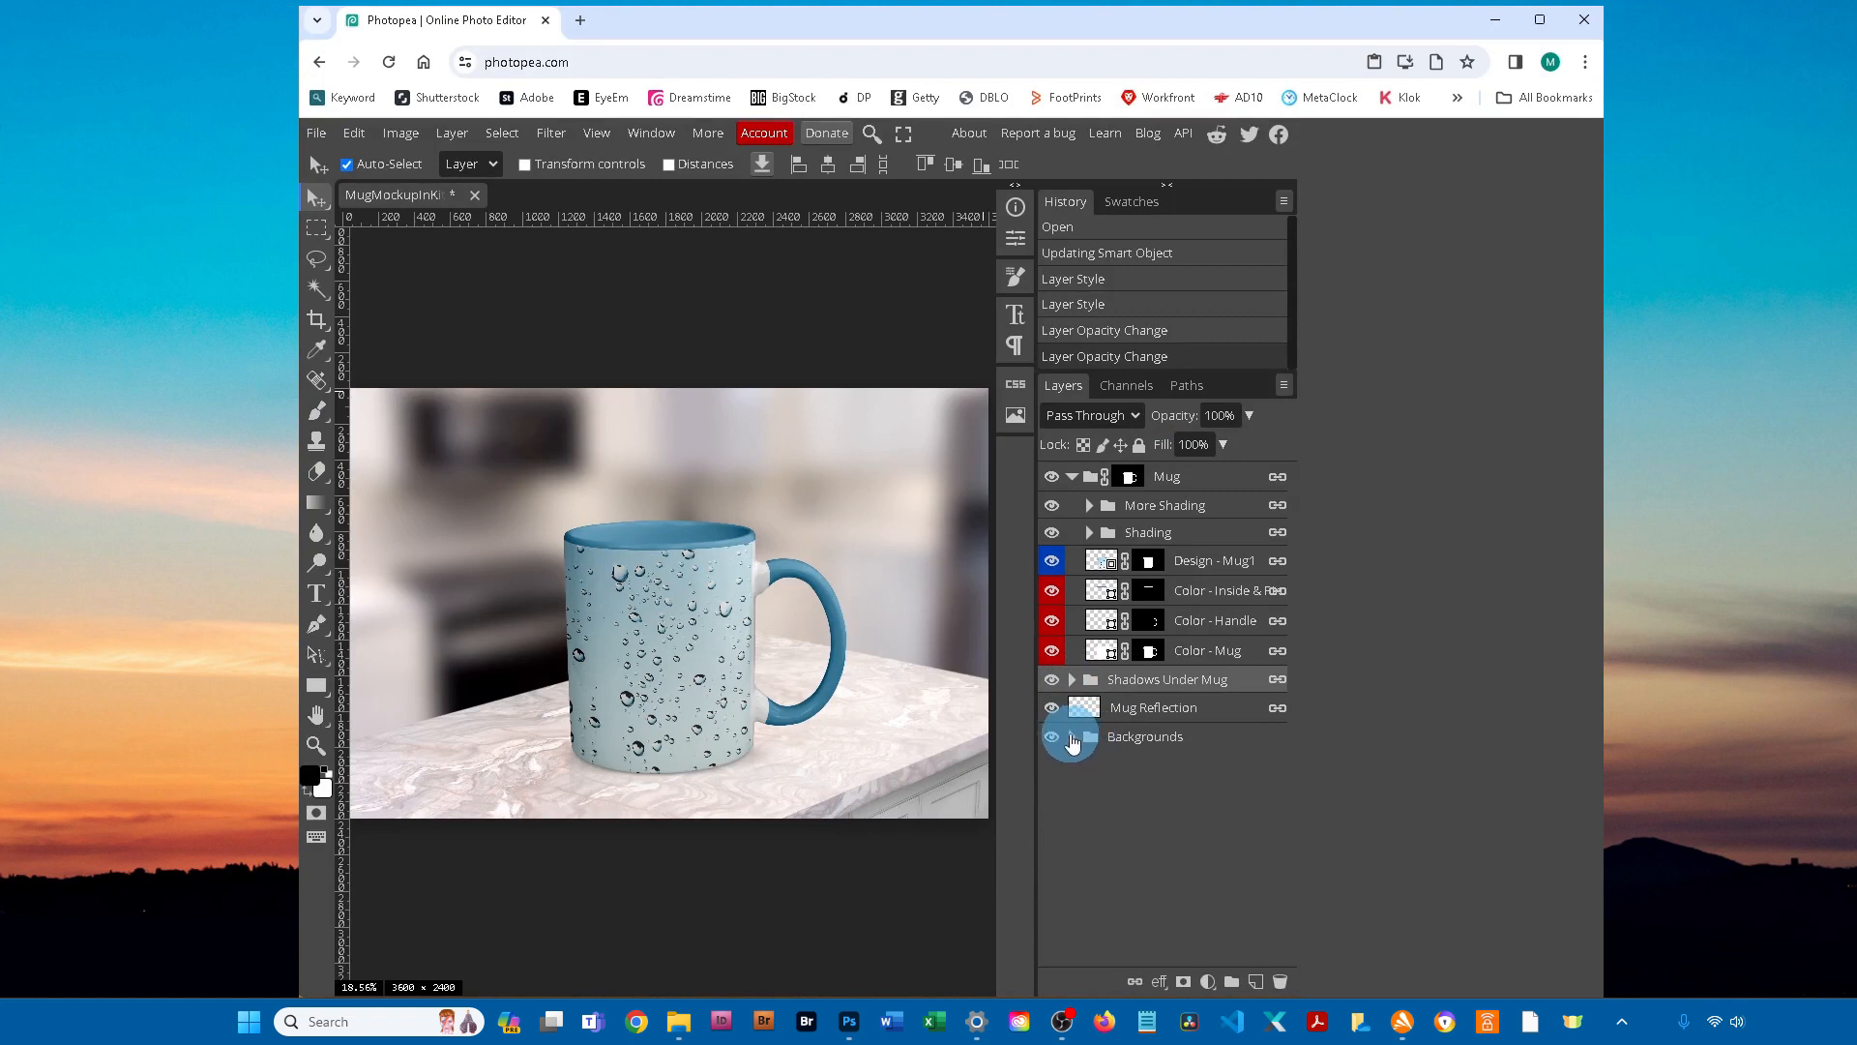
Step: Toggle the Kitchen Background layer off and on to preview the plain background, and hide the whole Backgrounds group
{"action": "left_click", "coordinate": [1072, 739]}
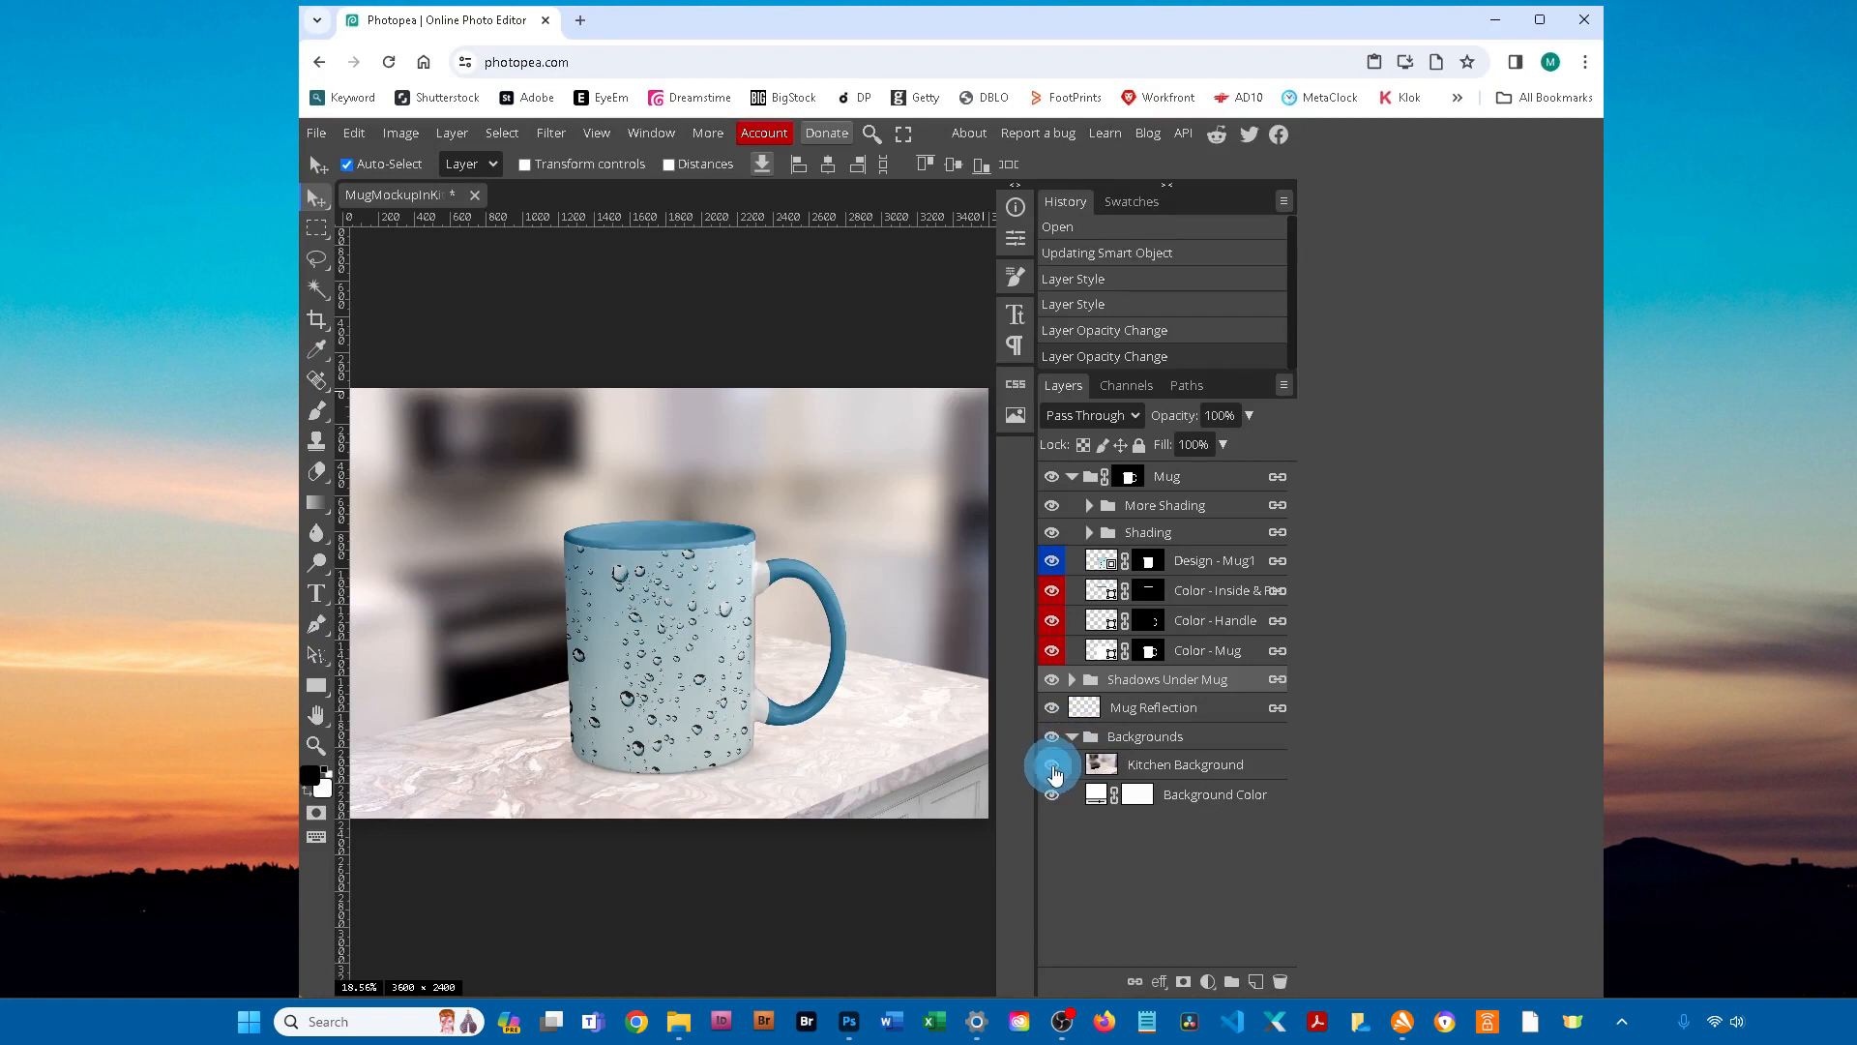
{"action": "left_click", "coordinate": [1052, 766]}
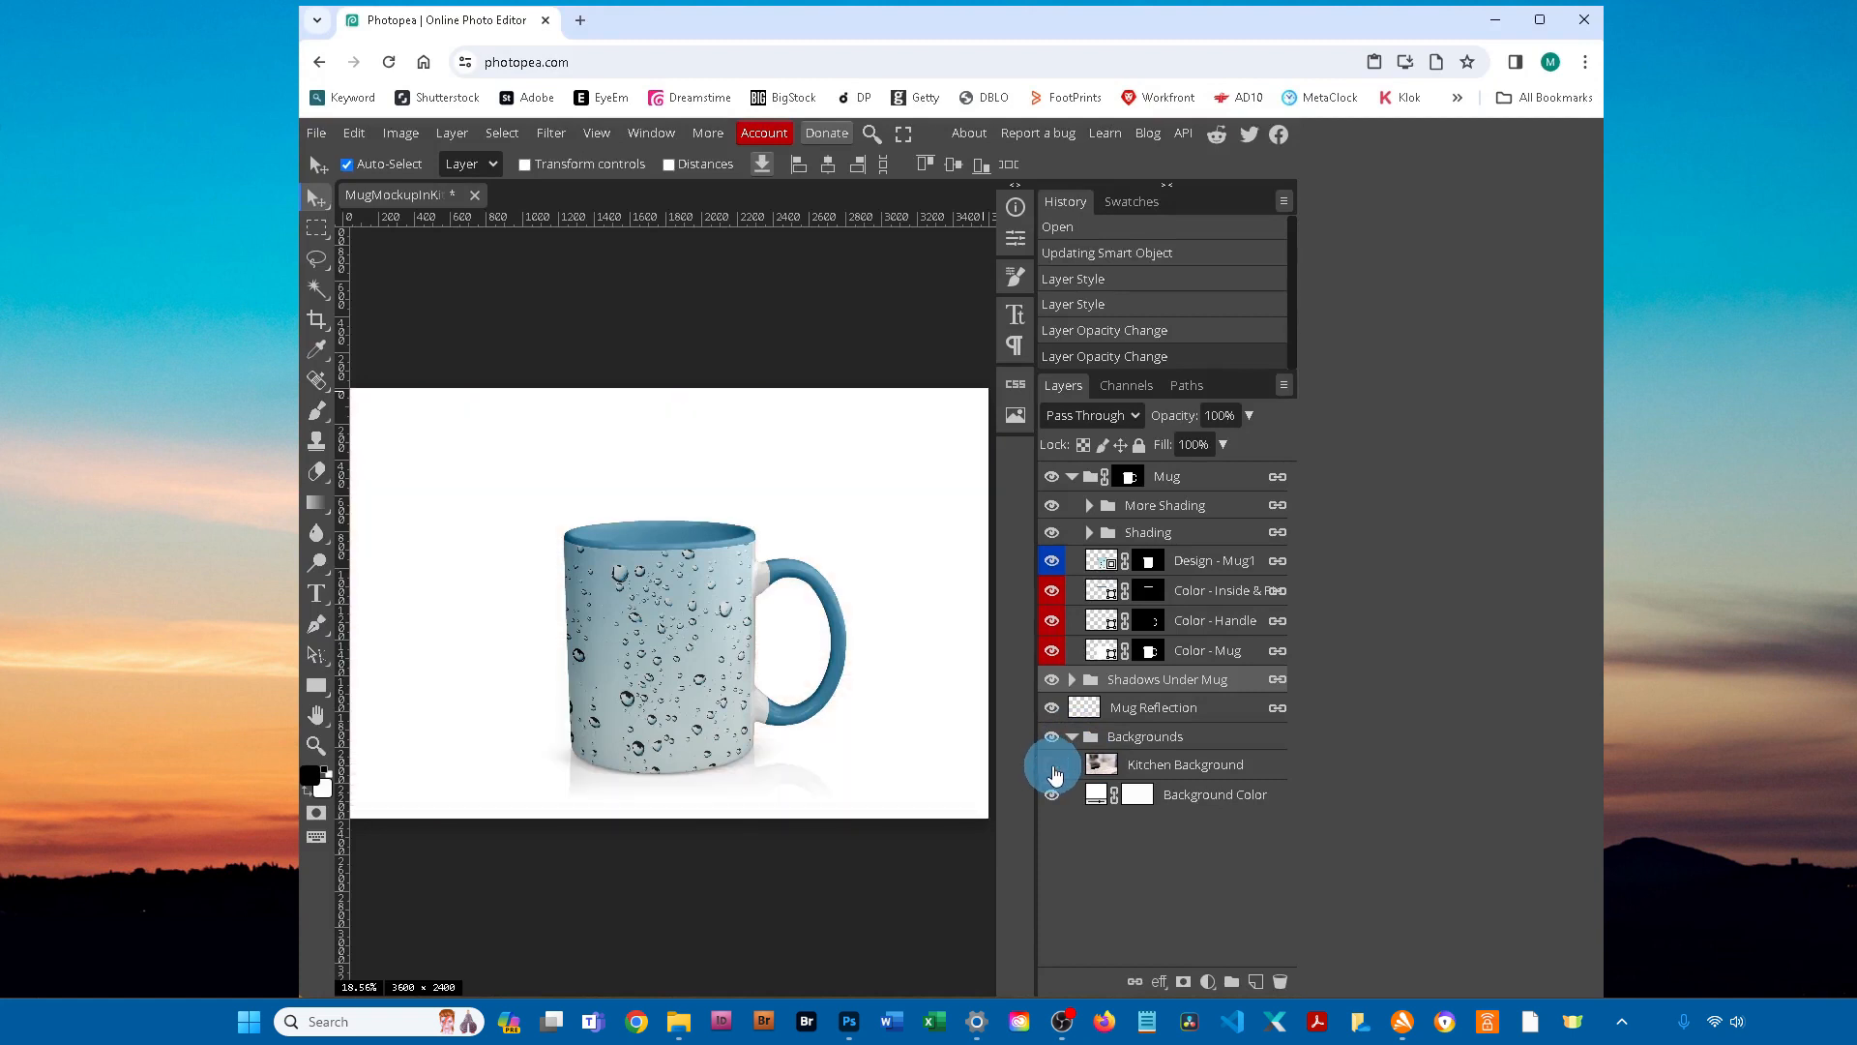
{"action": "left_click", "coordinate": [1053, 769]}
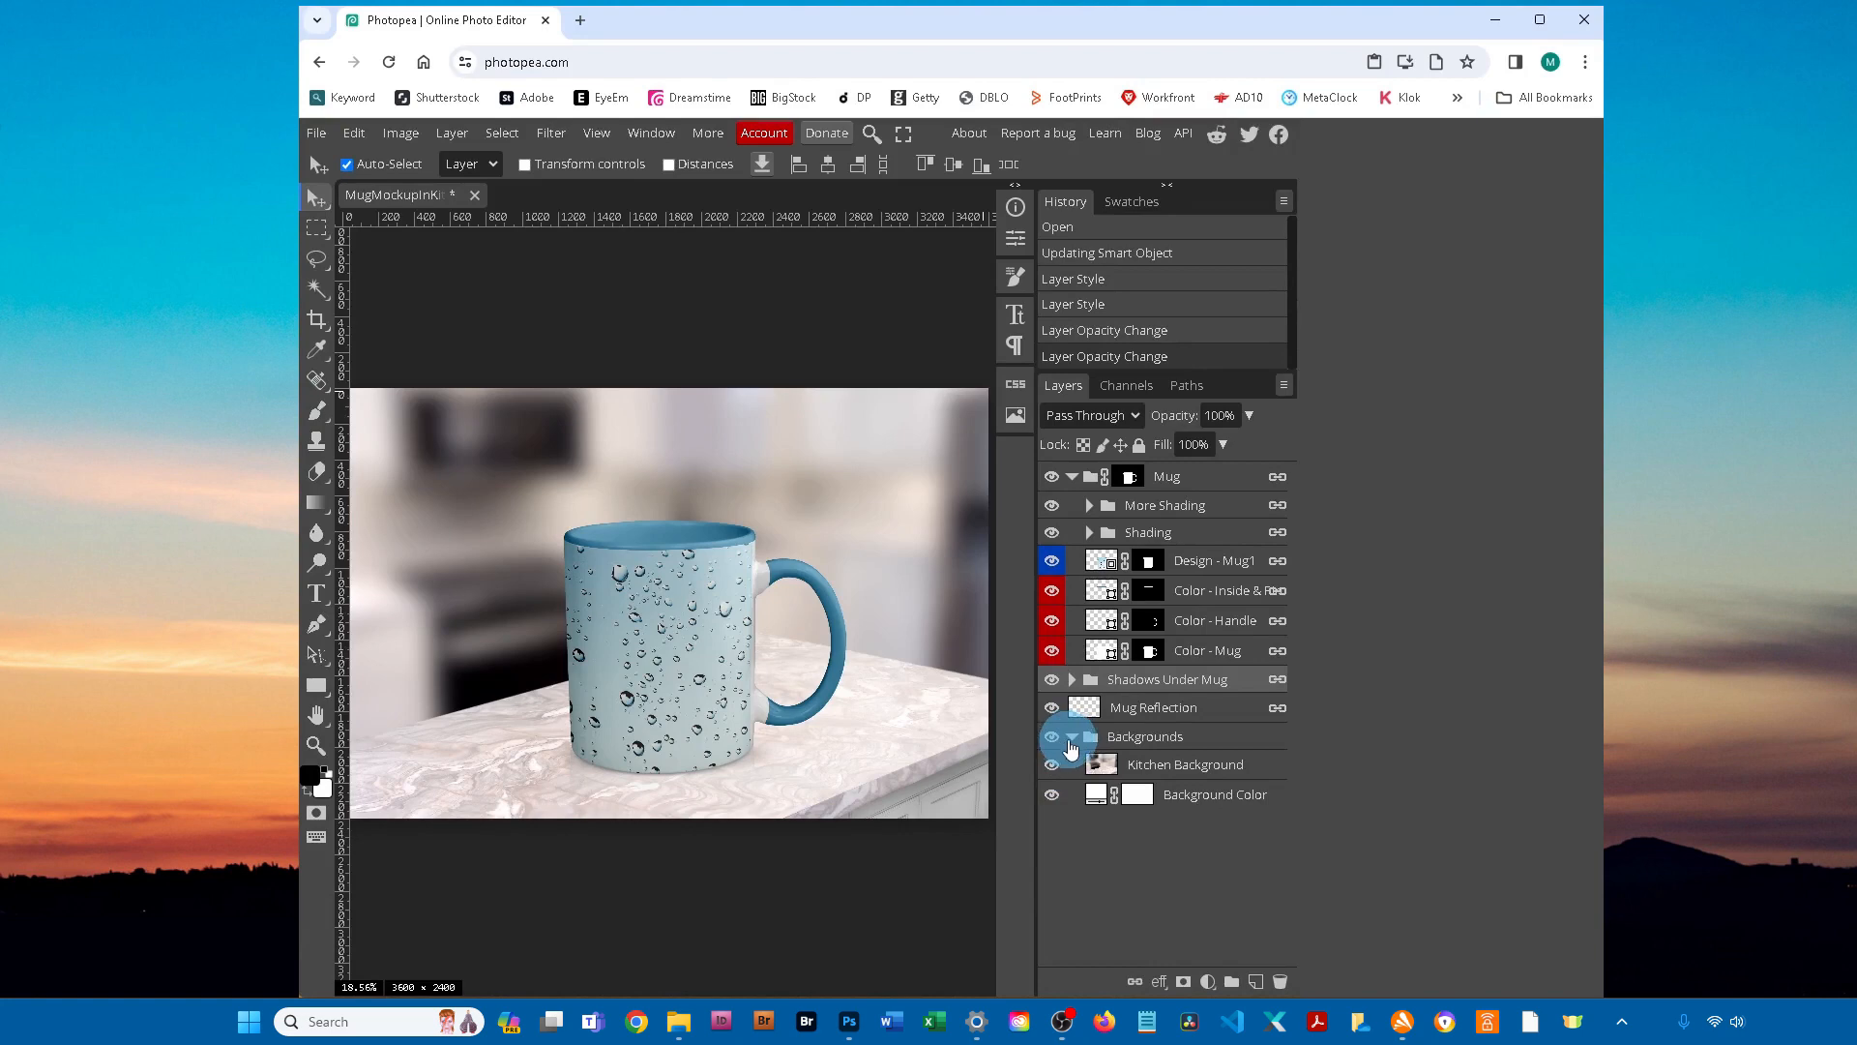
{"action": "left_click", "coordinate": [1071, 741]}
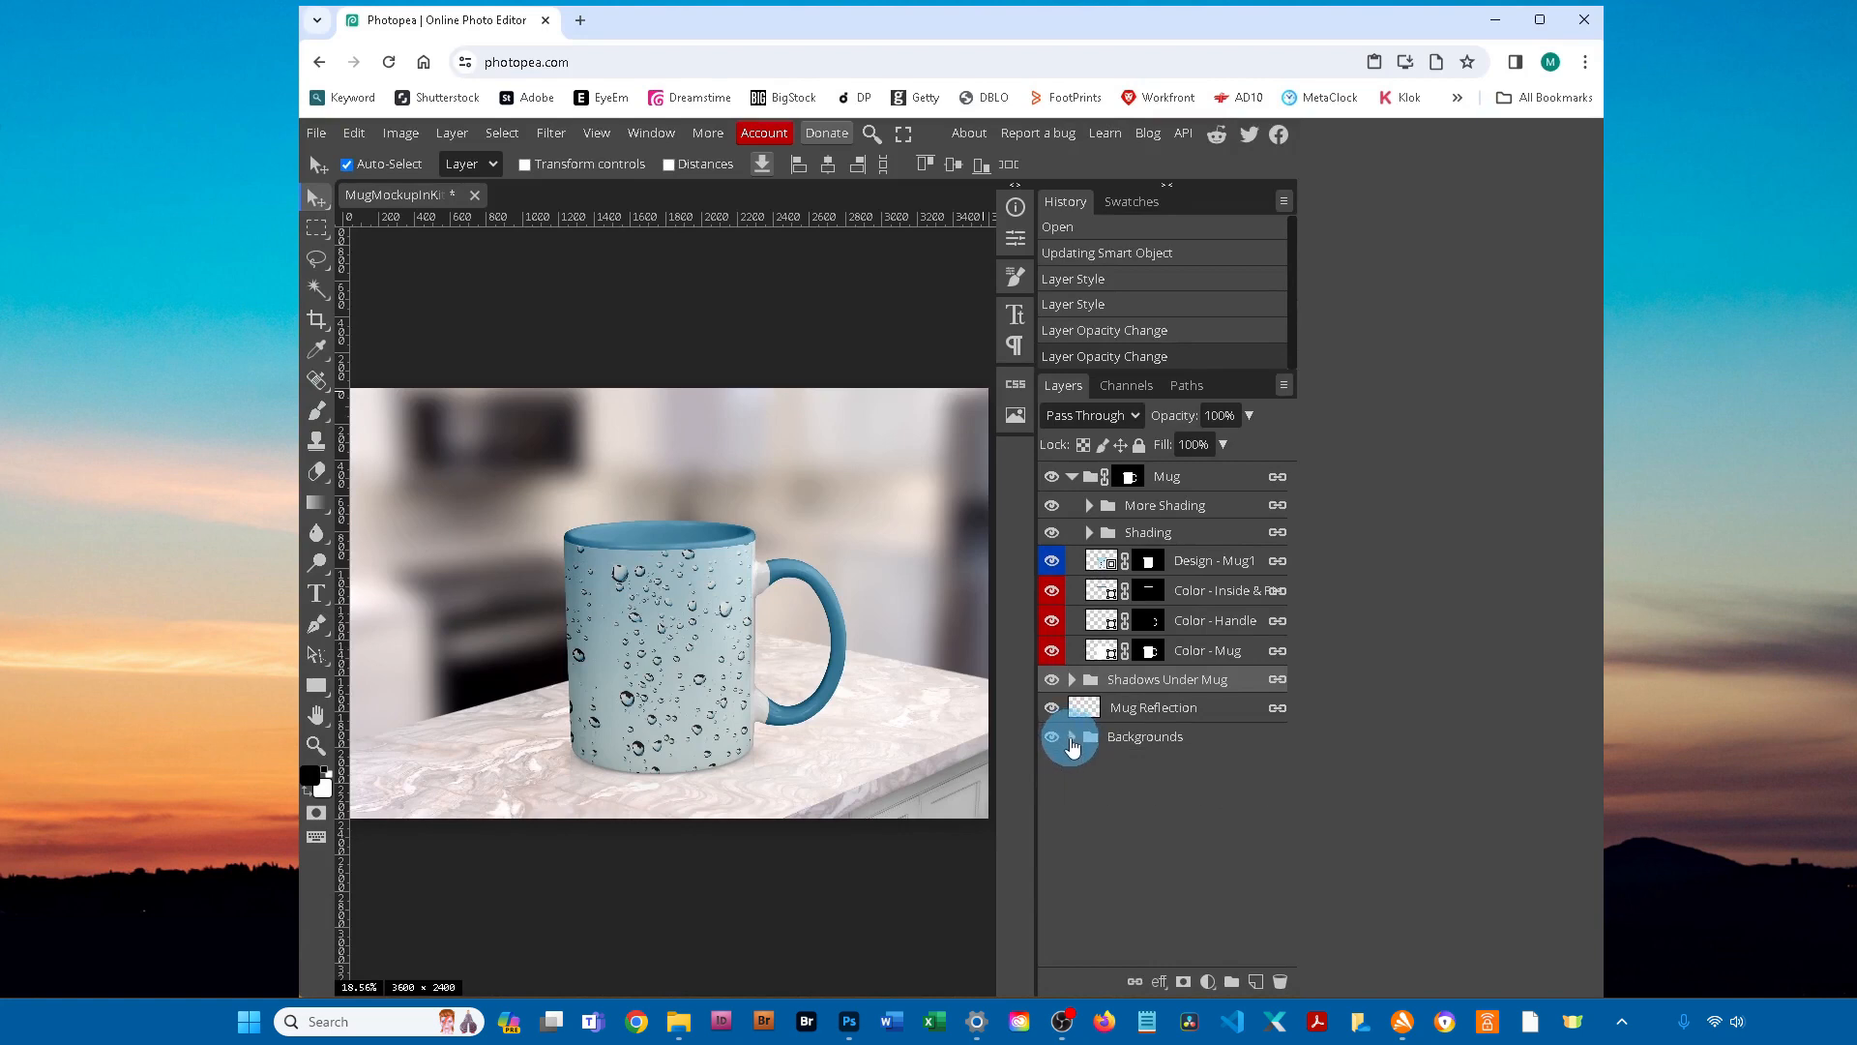
{"action": "left_click", "coordinate": [1052, 740]}
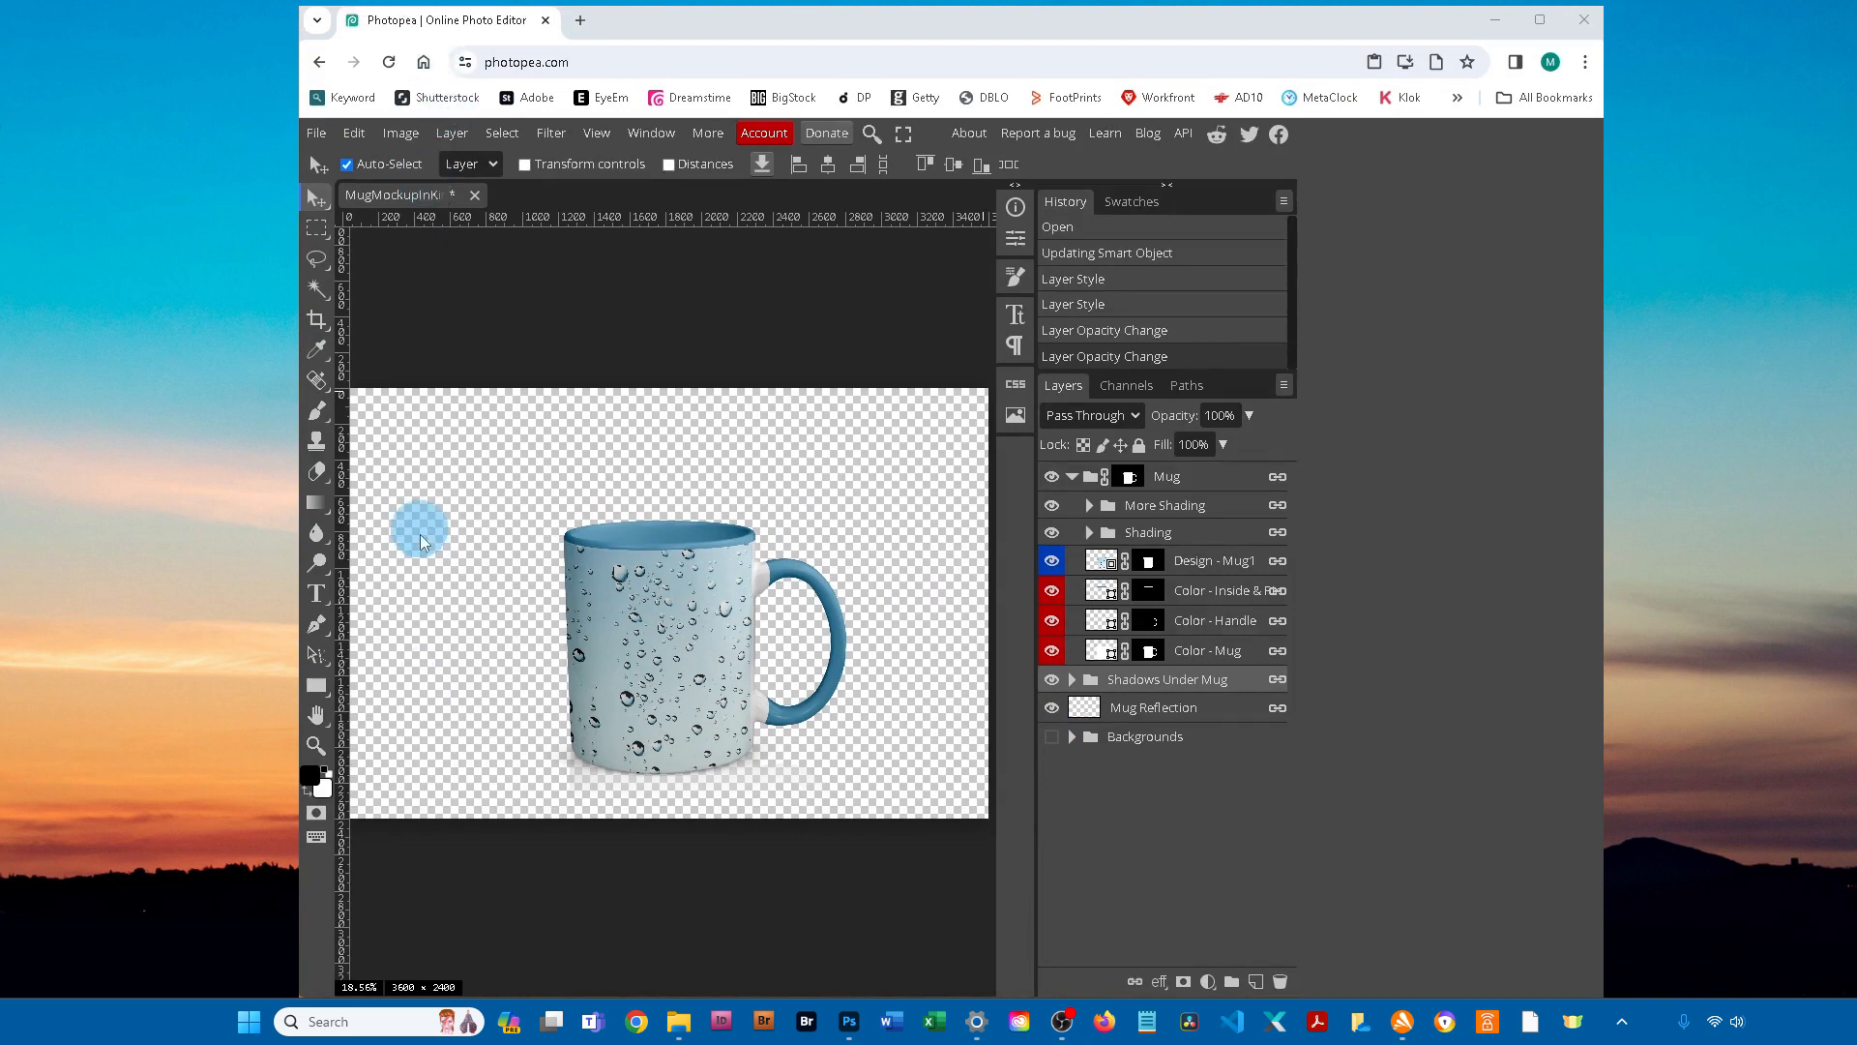
Step: Open the LightsBkgd image from the 1_Art folder as a new document
{"action": "left_click", "coordinate": [317, 135]}
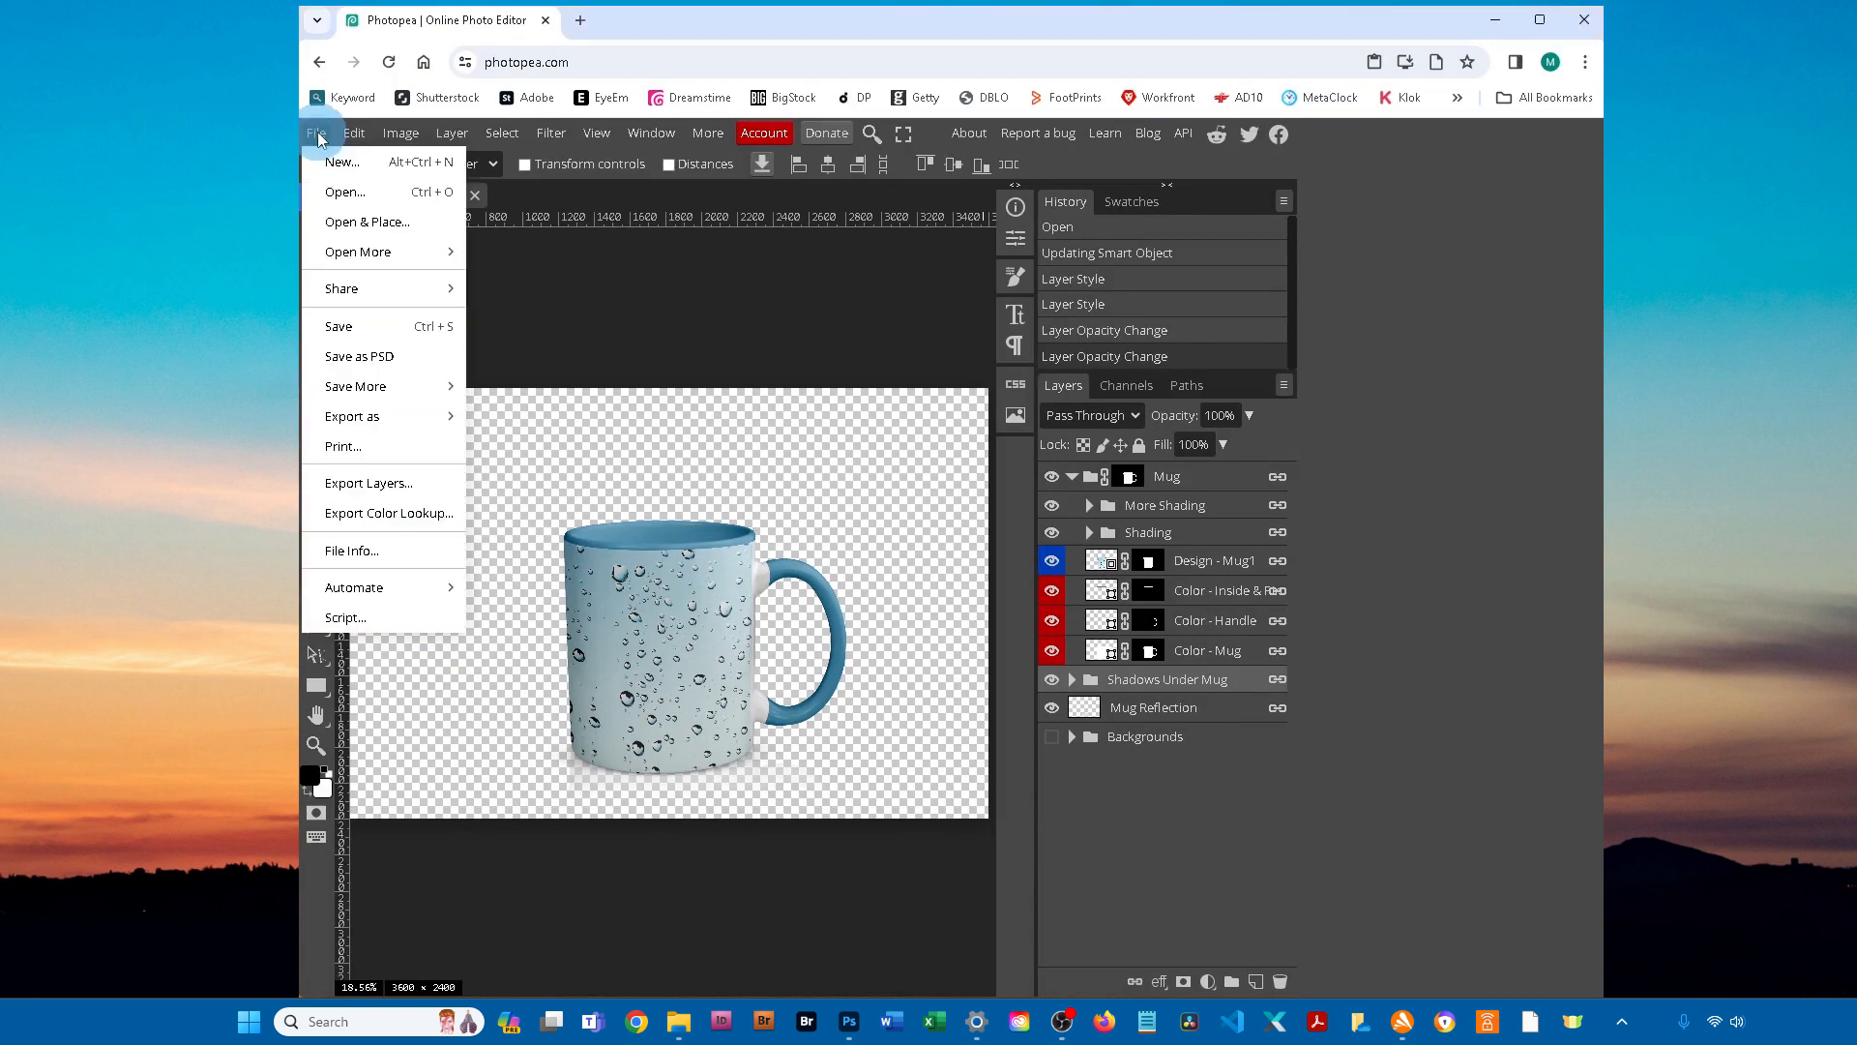
{"action": "left_click", "coordinate": [346, 192]}
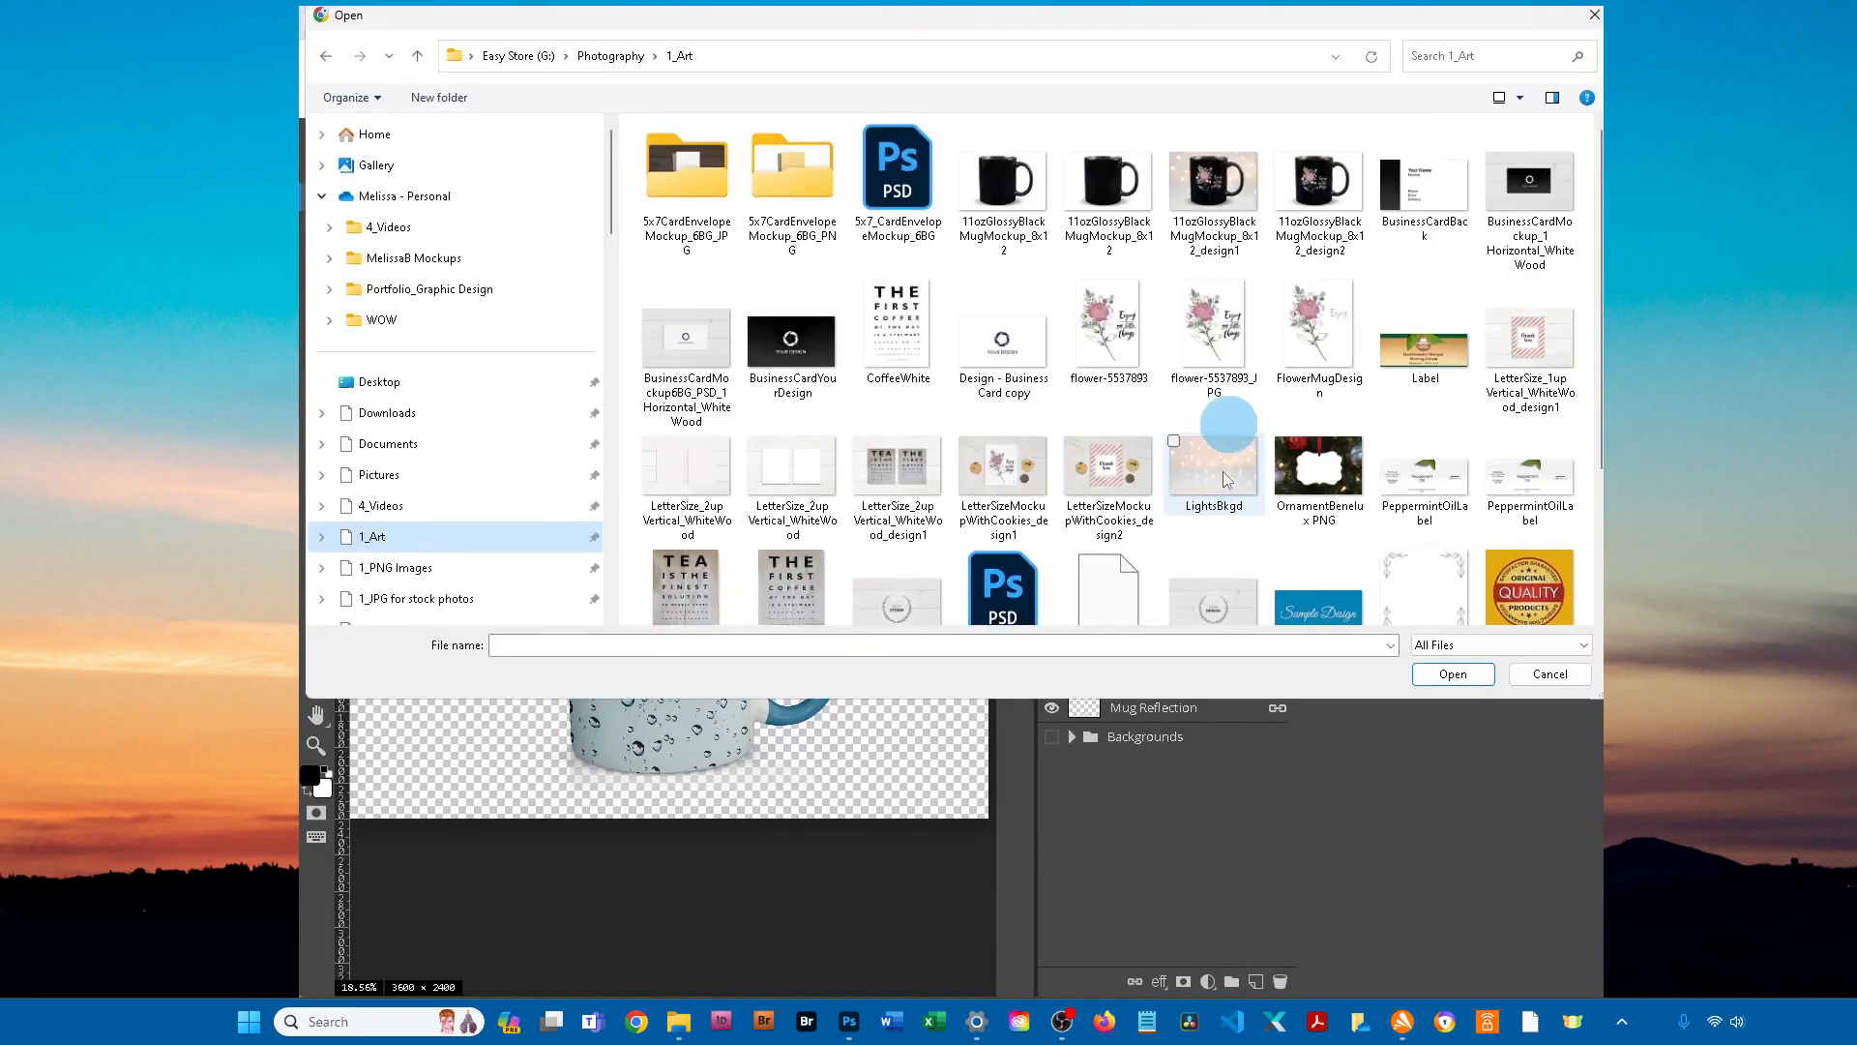
{"action": "left_click", "coordinate": [1194, 456]}
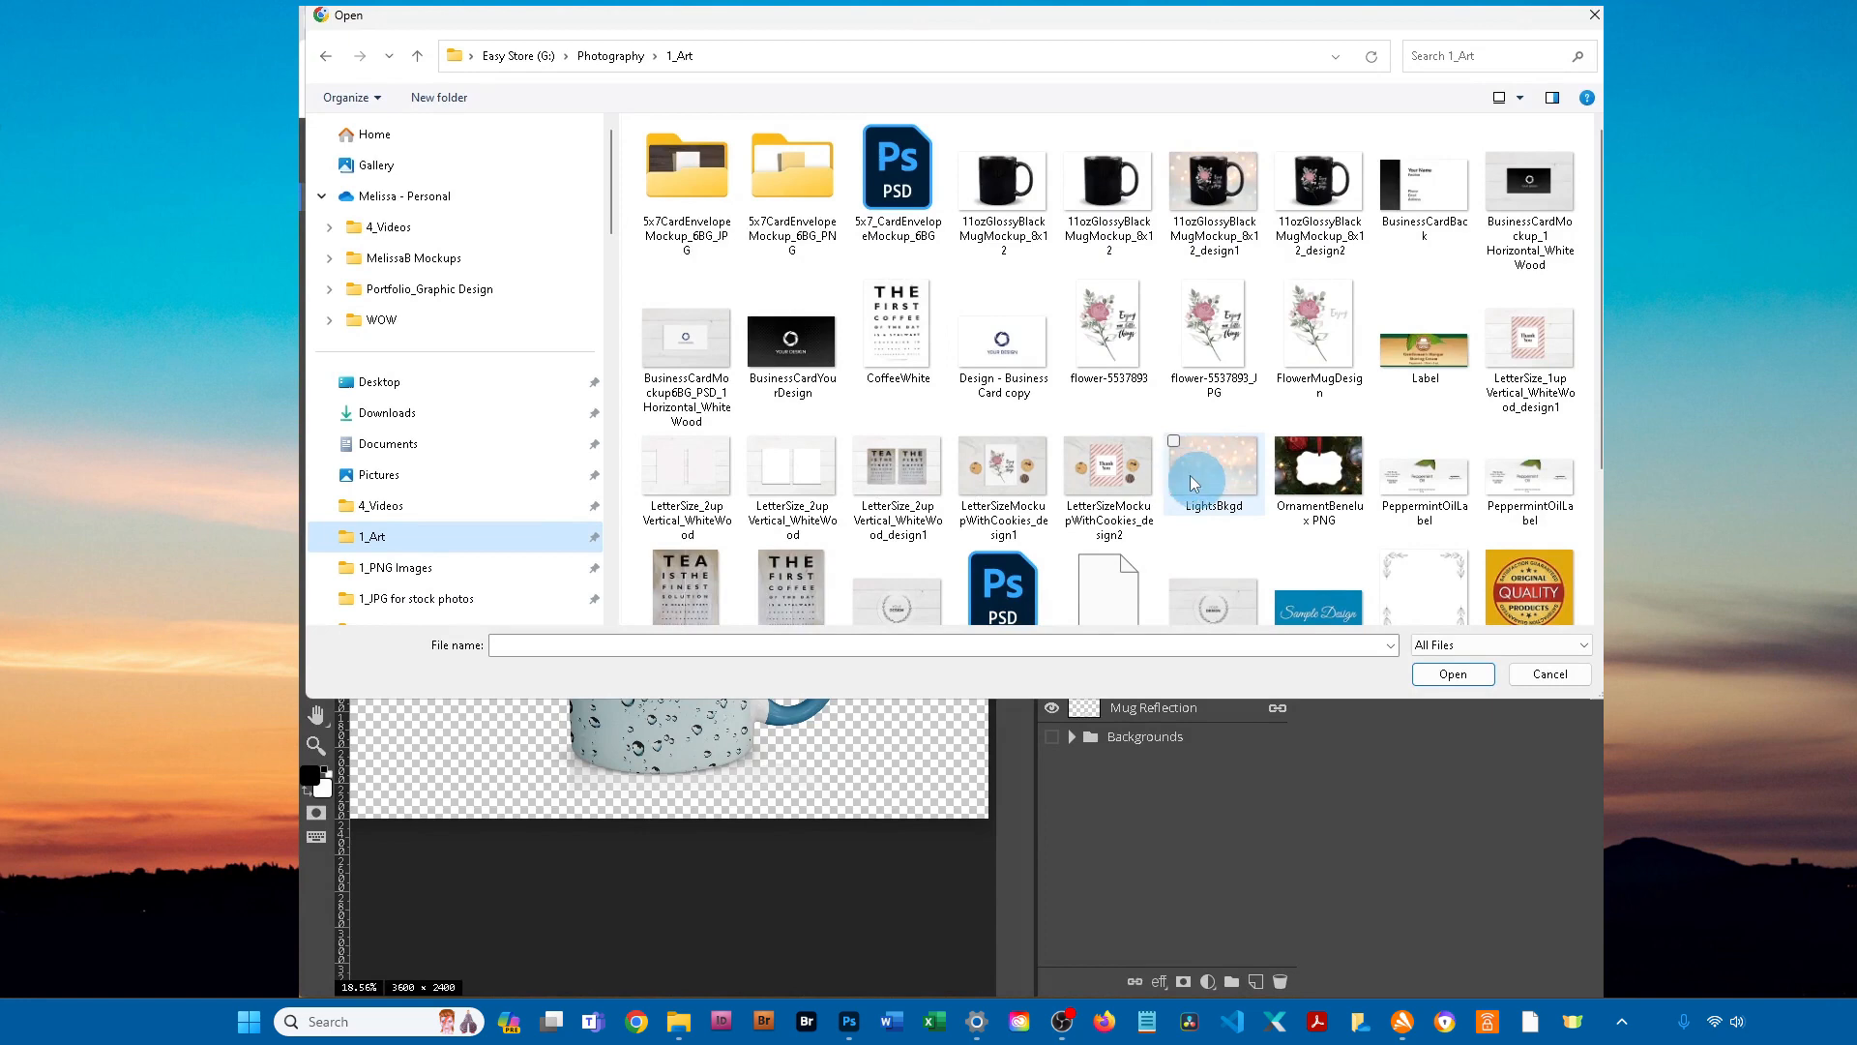
{"action": "left_click", "coordinate": [1459, 675]}
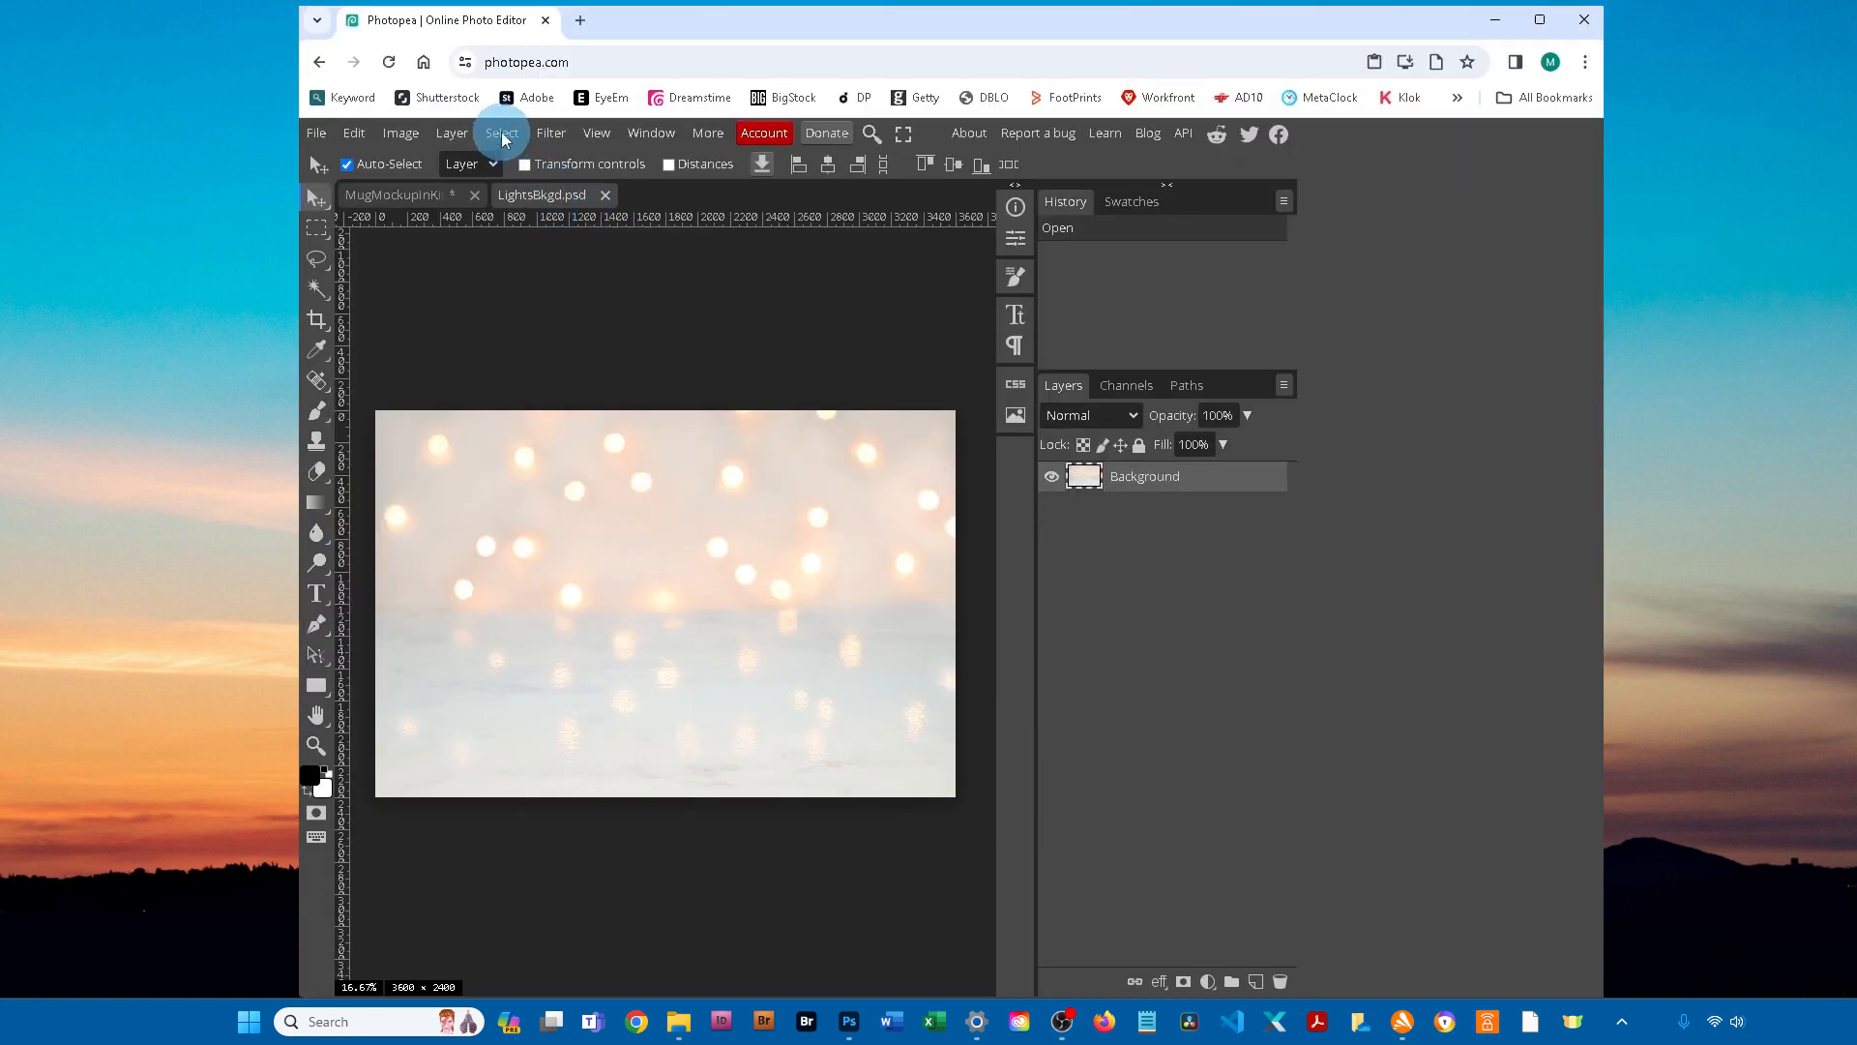
Step: Copy the entire LightsBkgd image and paste it as a new layer into the mug mockup document
{"action": "left_click", "coordinate": [503, 135]}
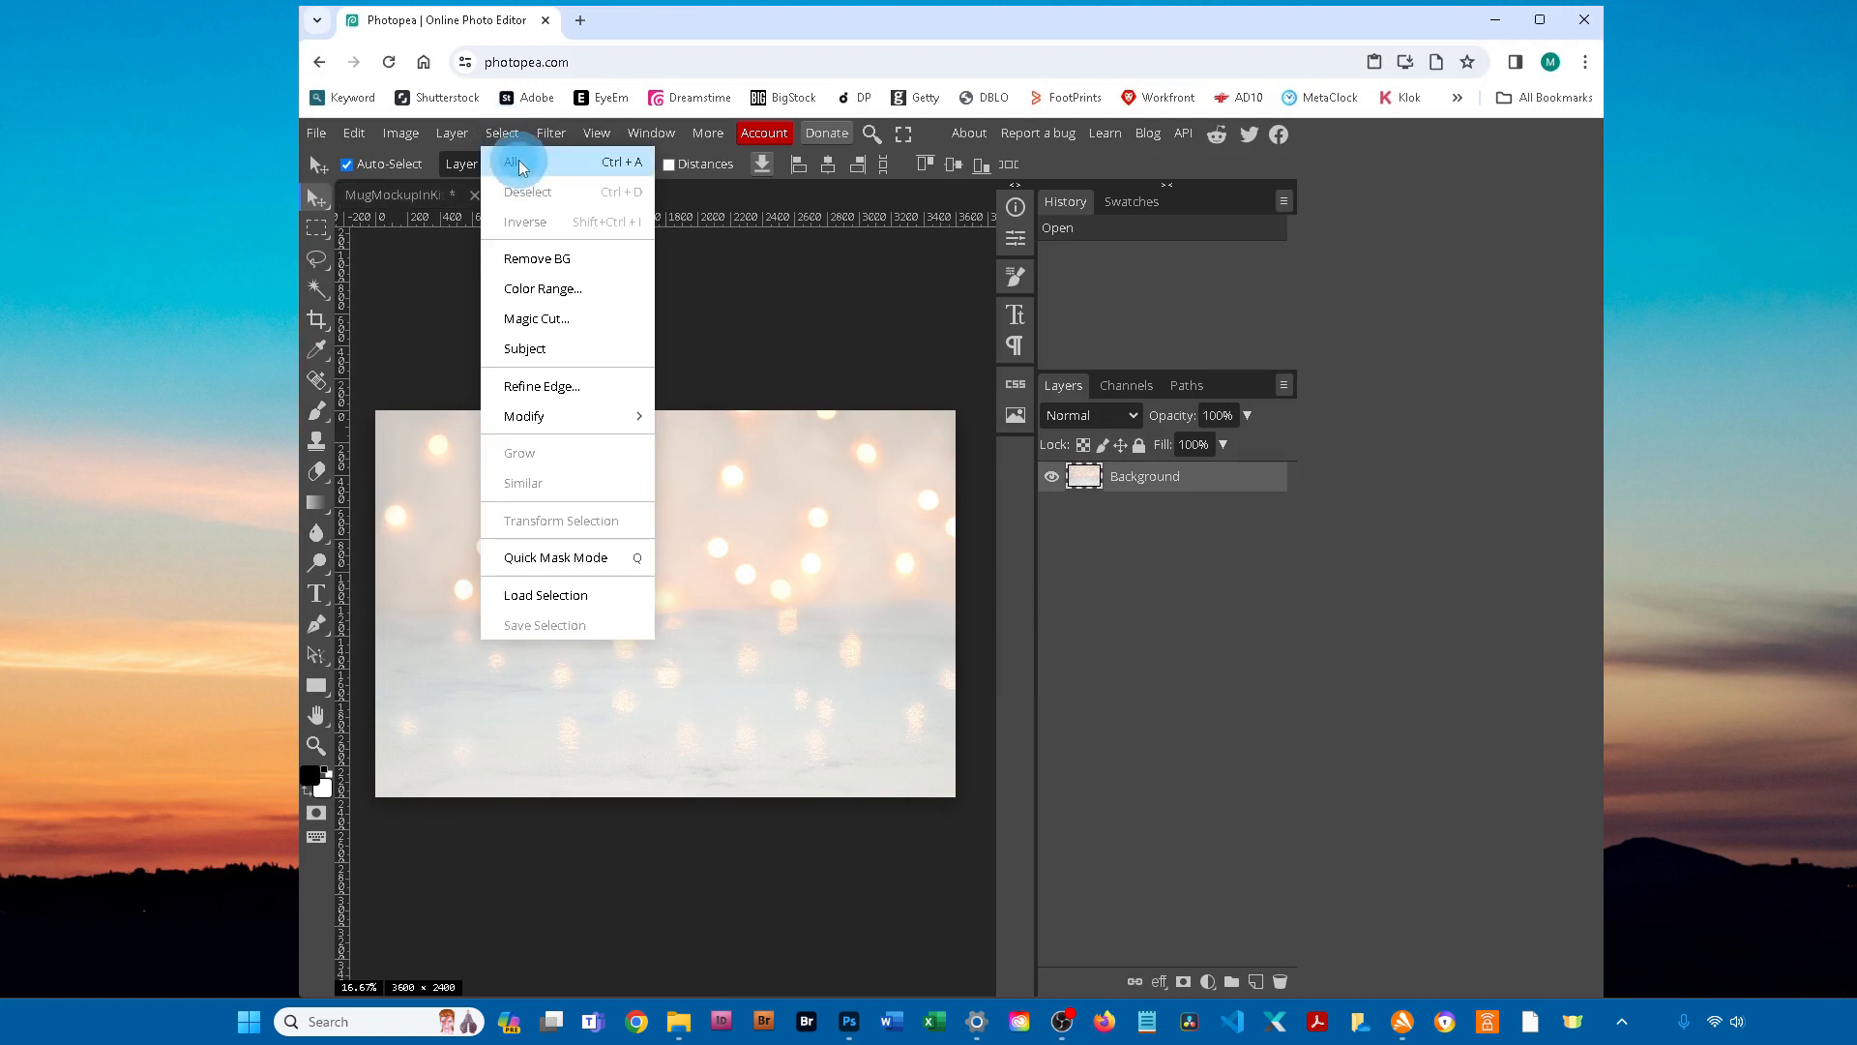
{"action": "left_click", "coordinate": [519, 164]}
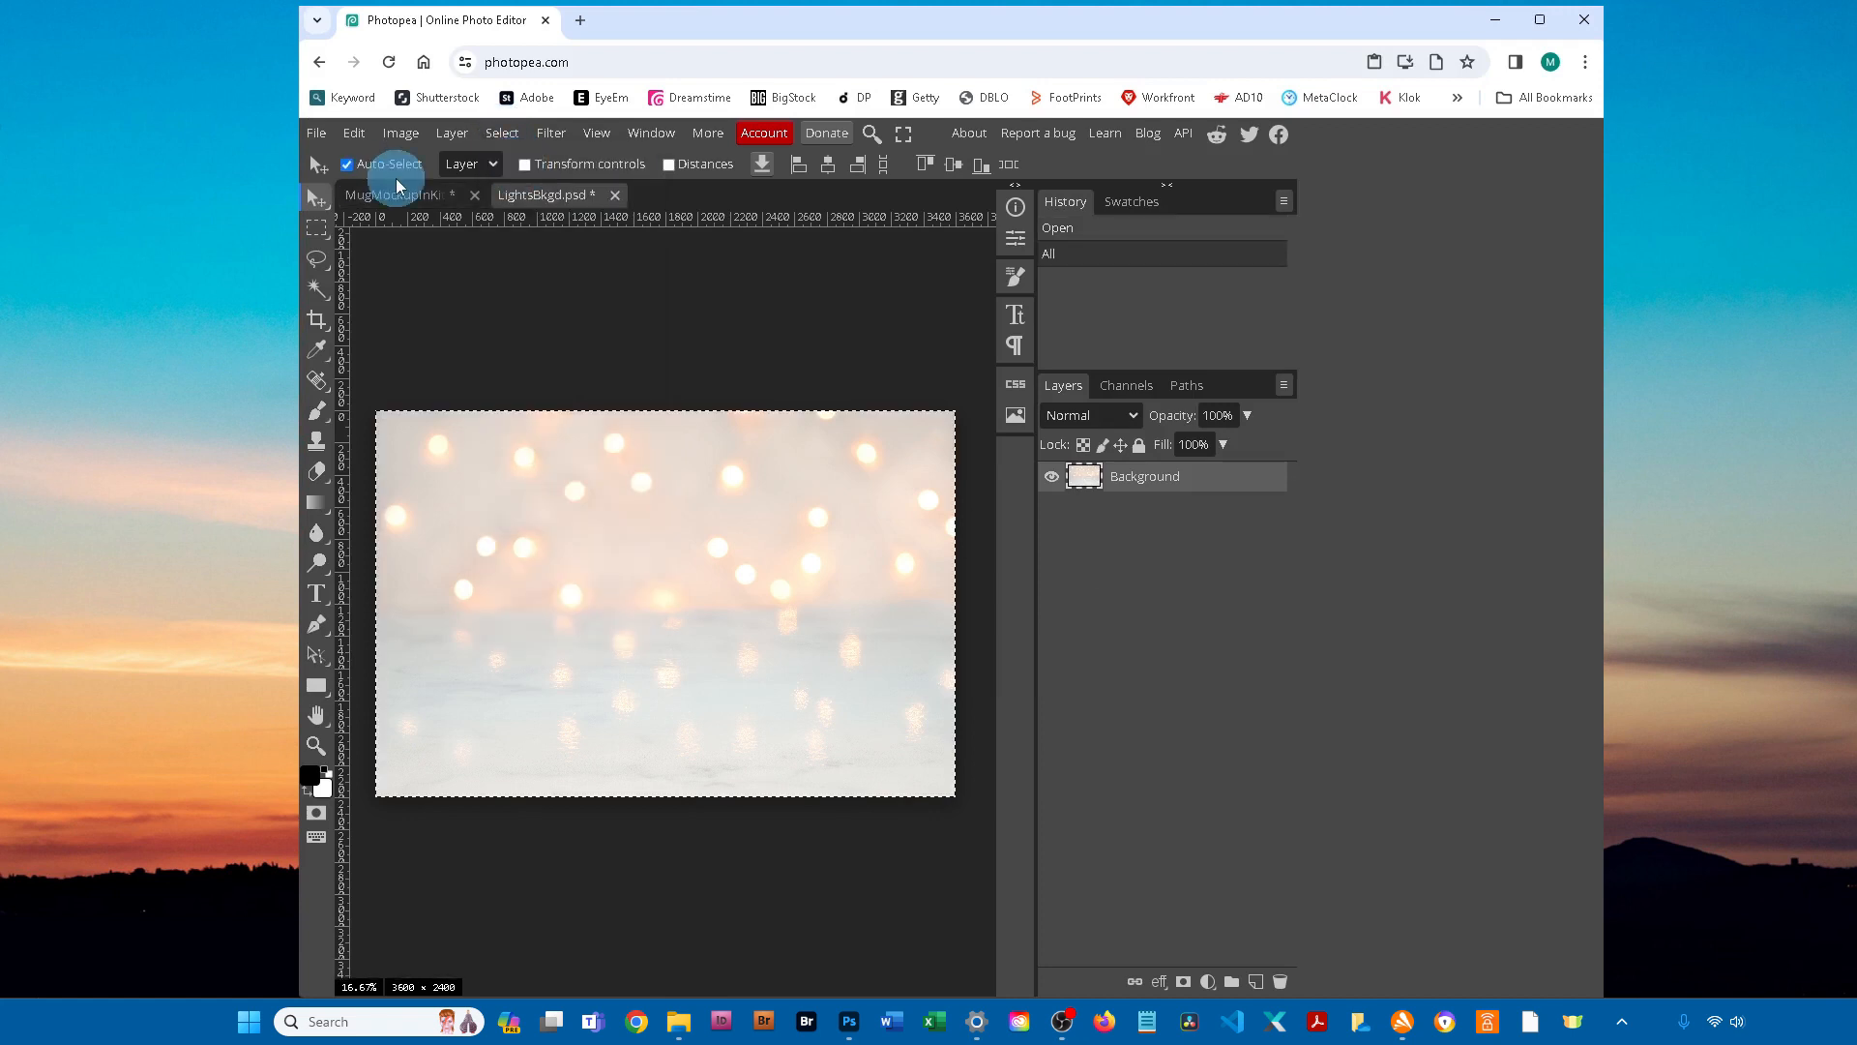
{"action": "left_click", "coordinate": [355, 137]}
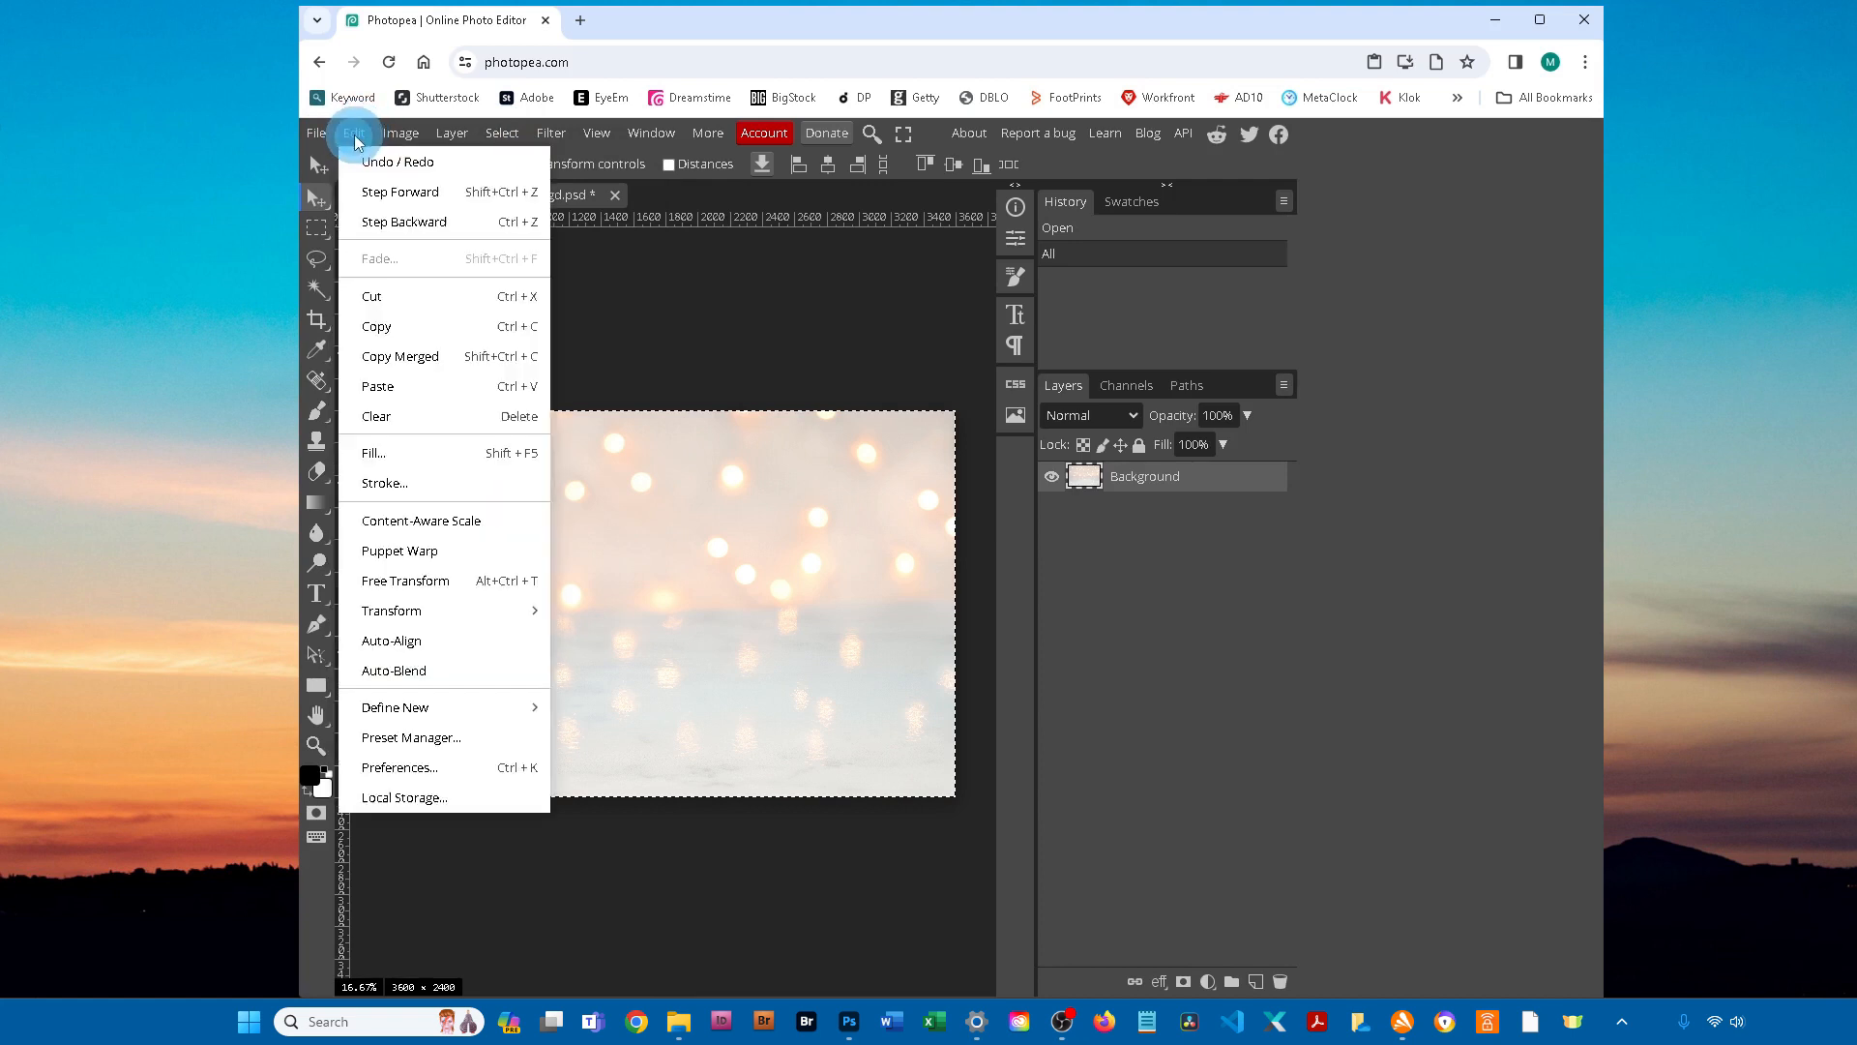
{"action": "left_click", "coordinate": [418, 328]}
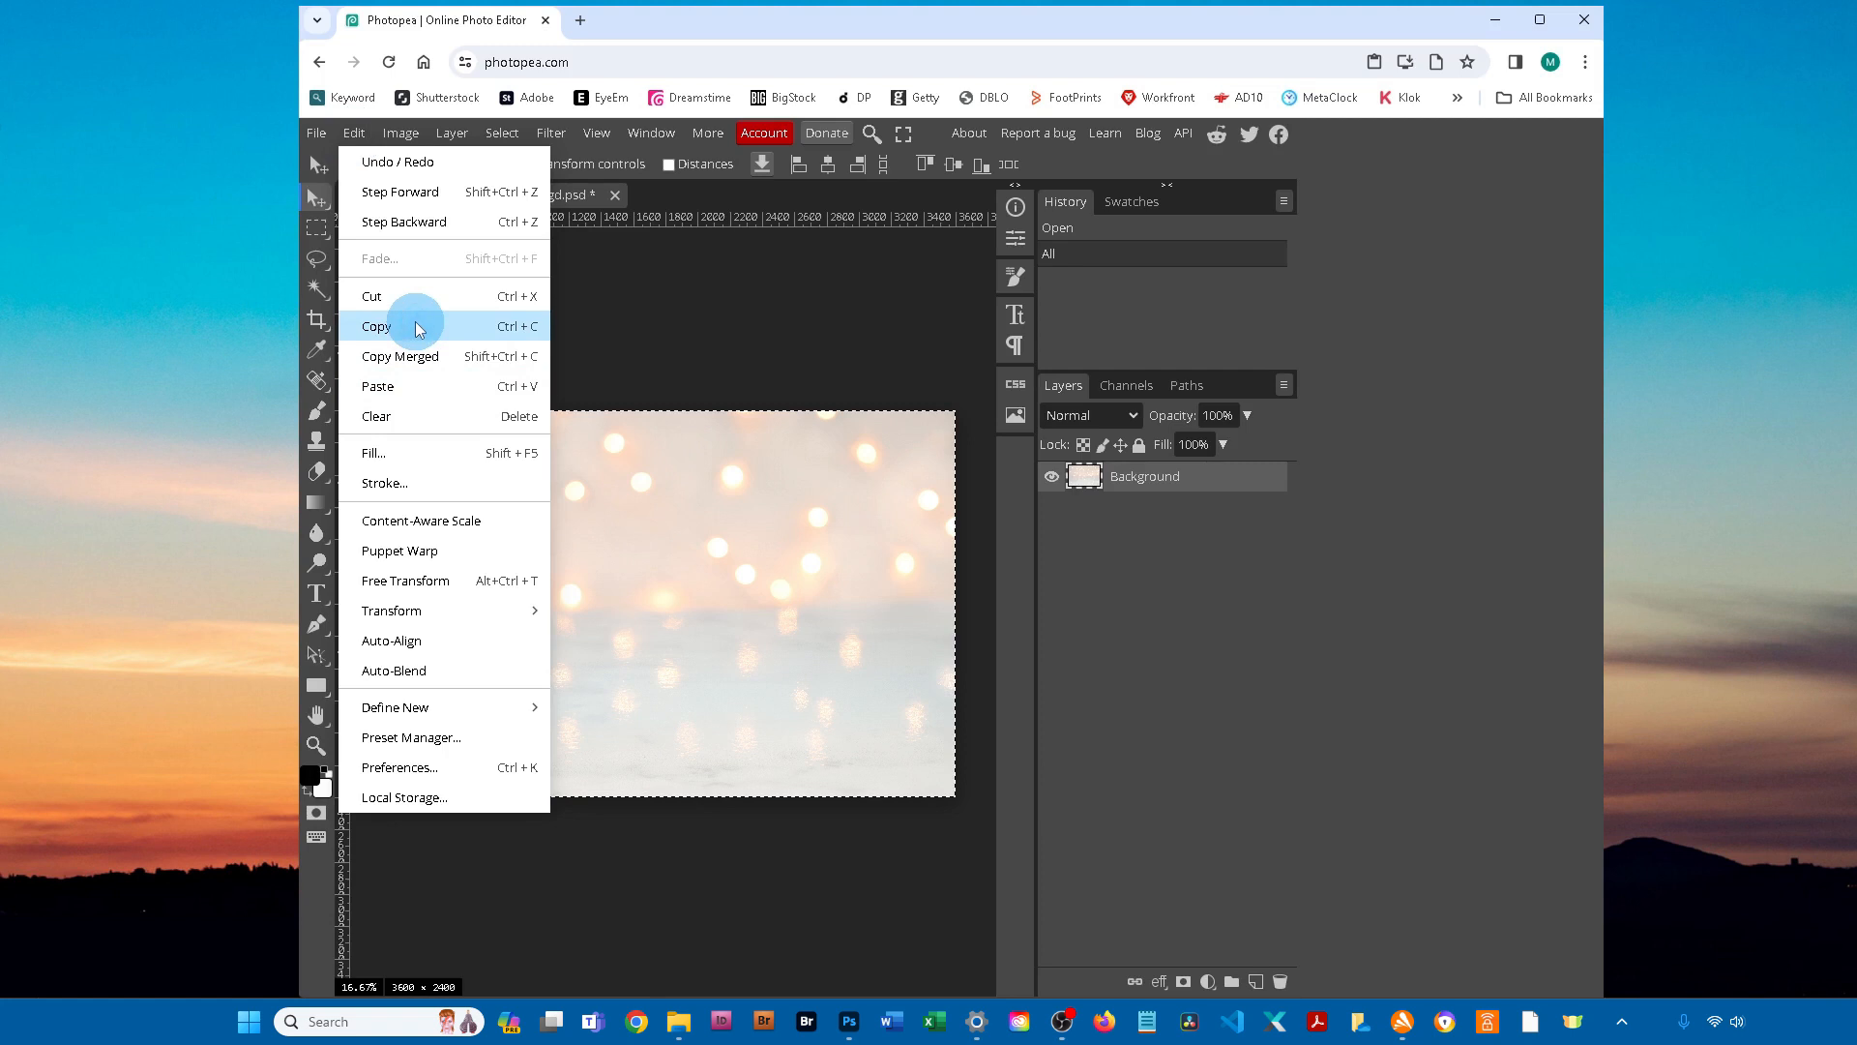
{"action": "left_click", "coordinate": [418, 329]}
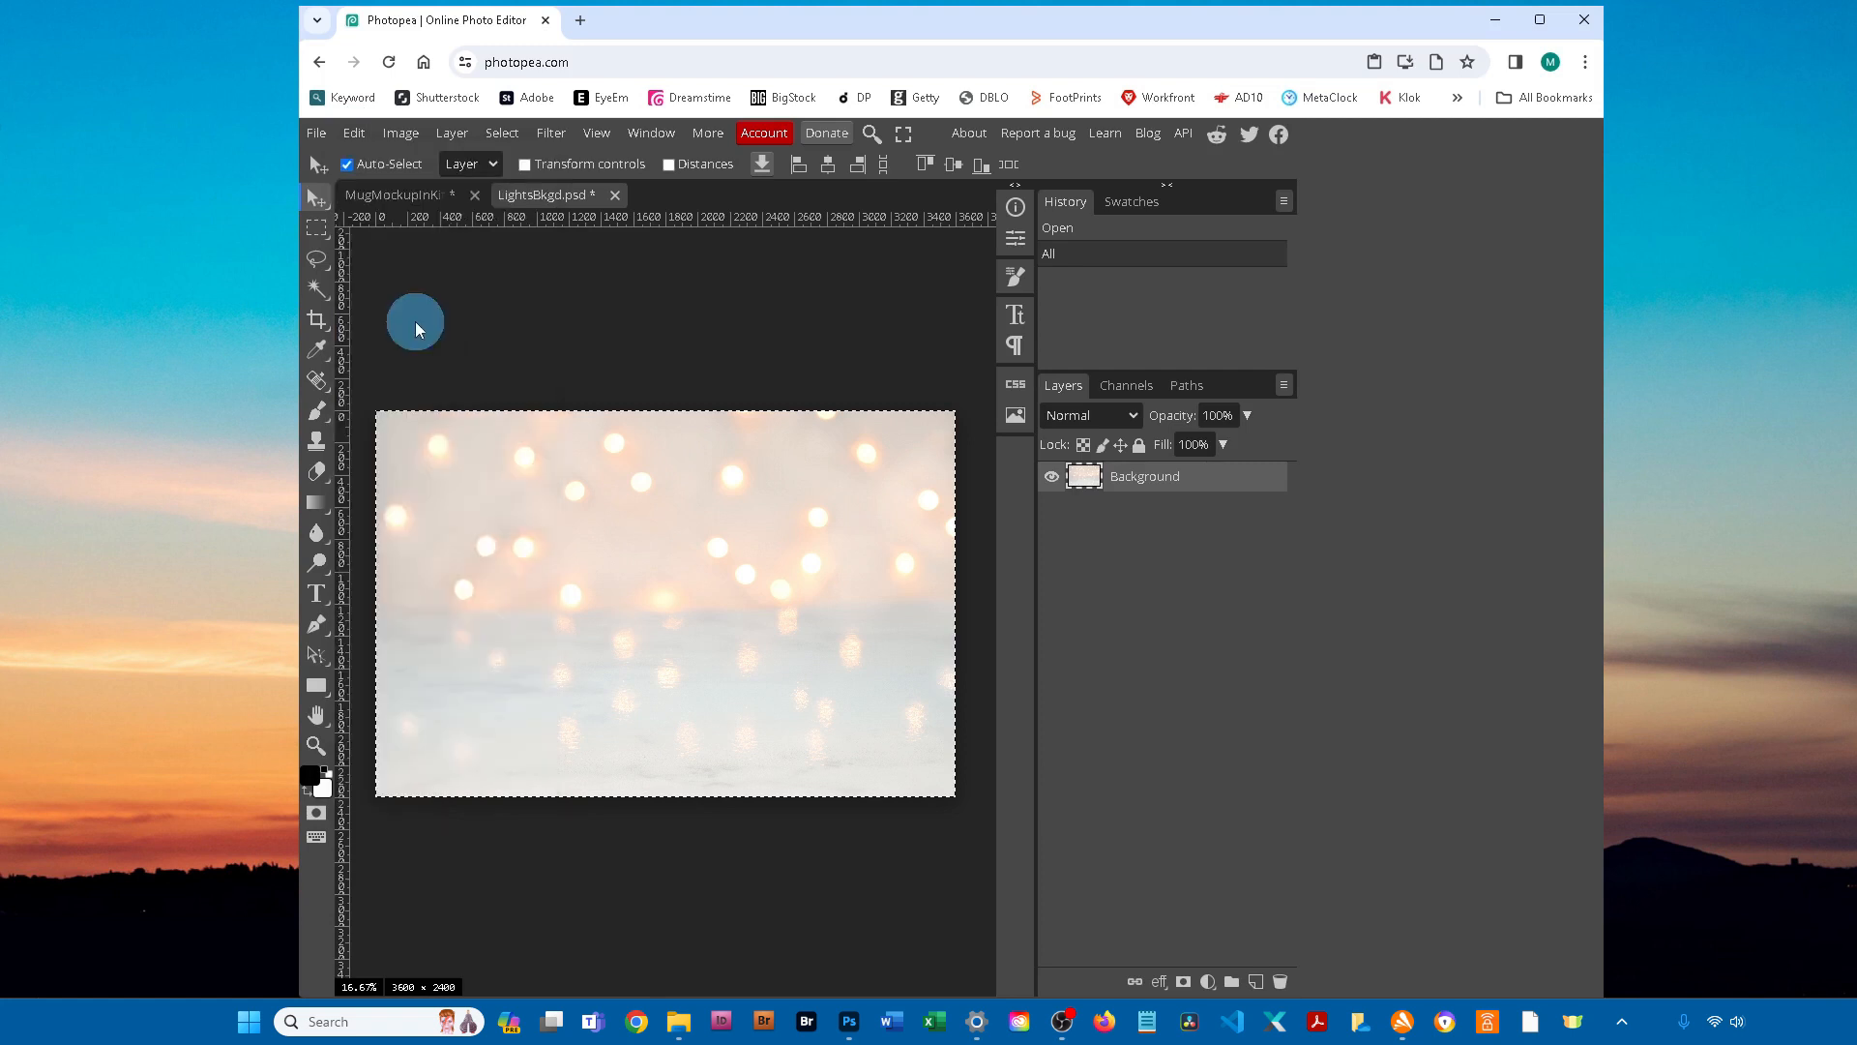
{"action": "left_click", "coordinate": [431, 199]}
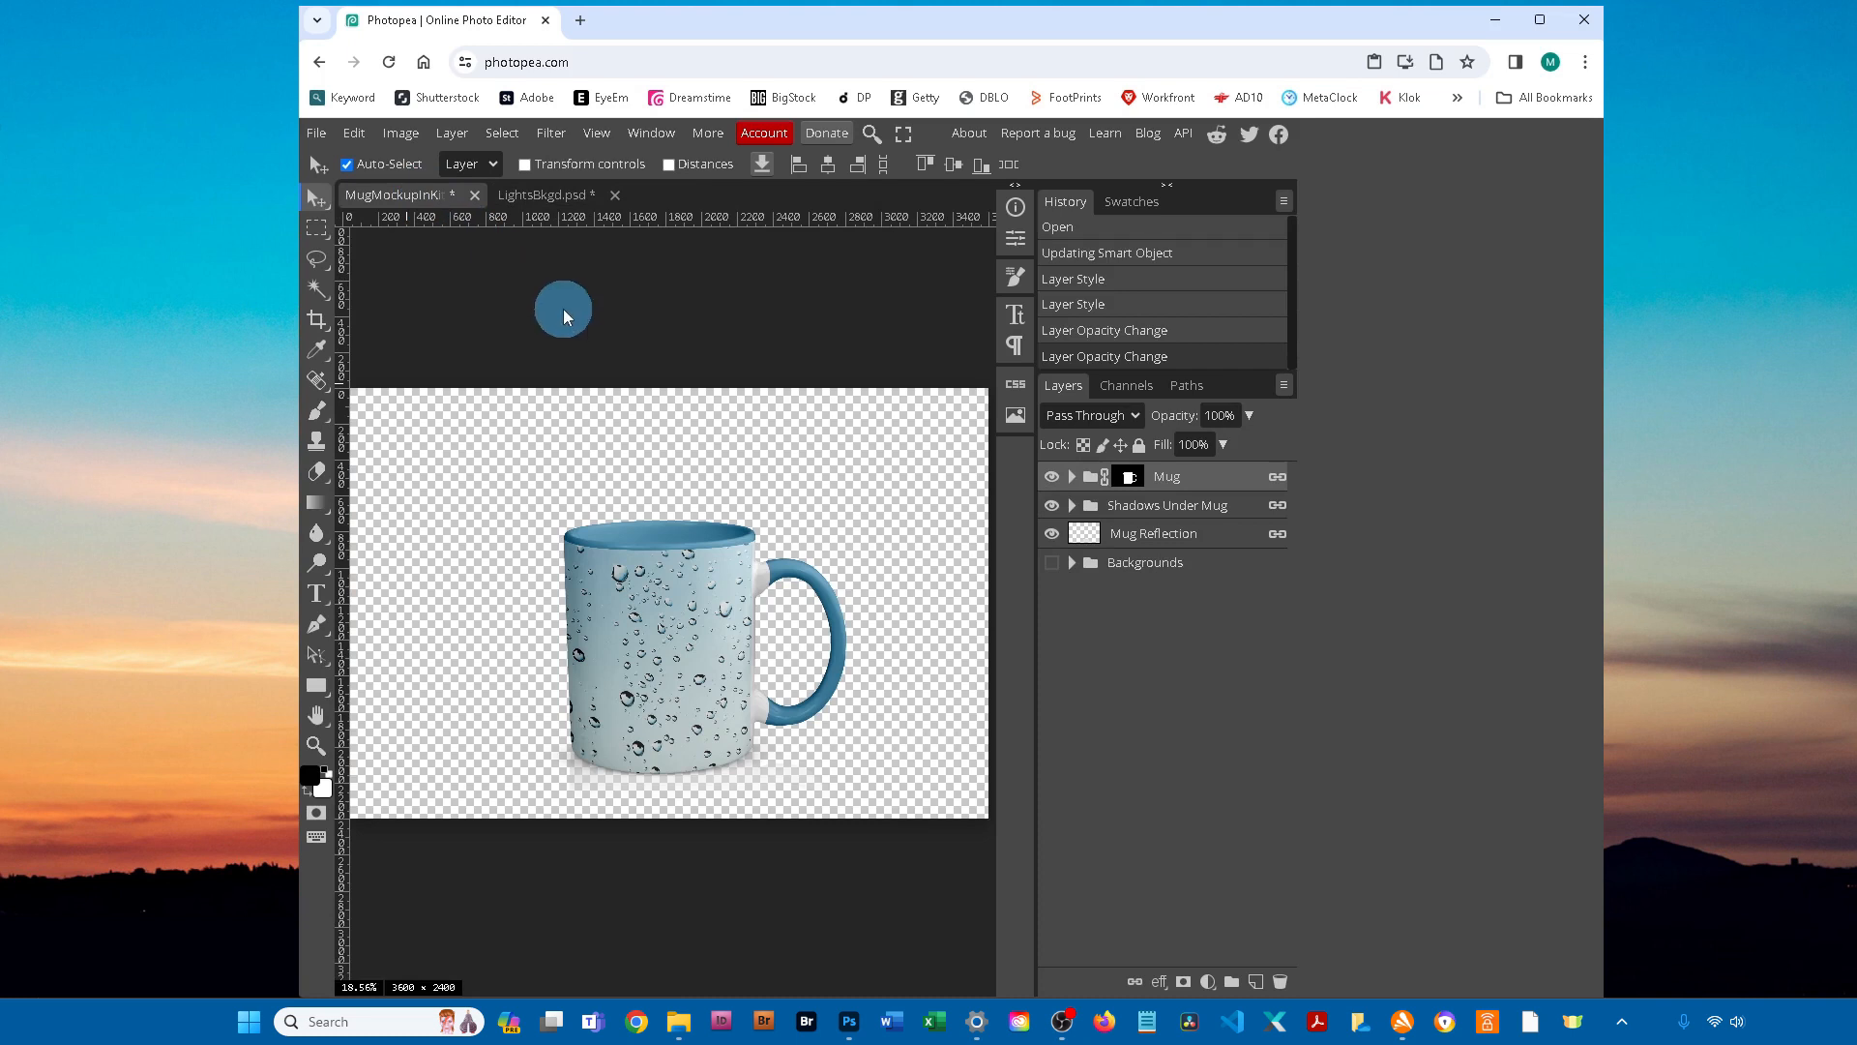
{"action": "left_click", "coordinate": [354, 137]}
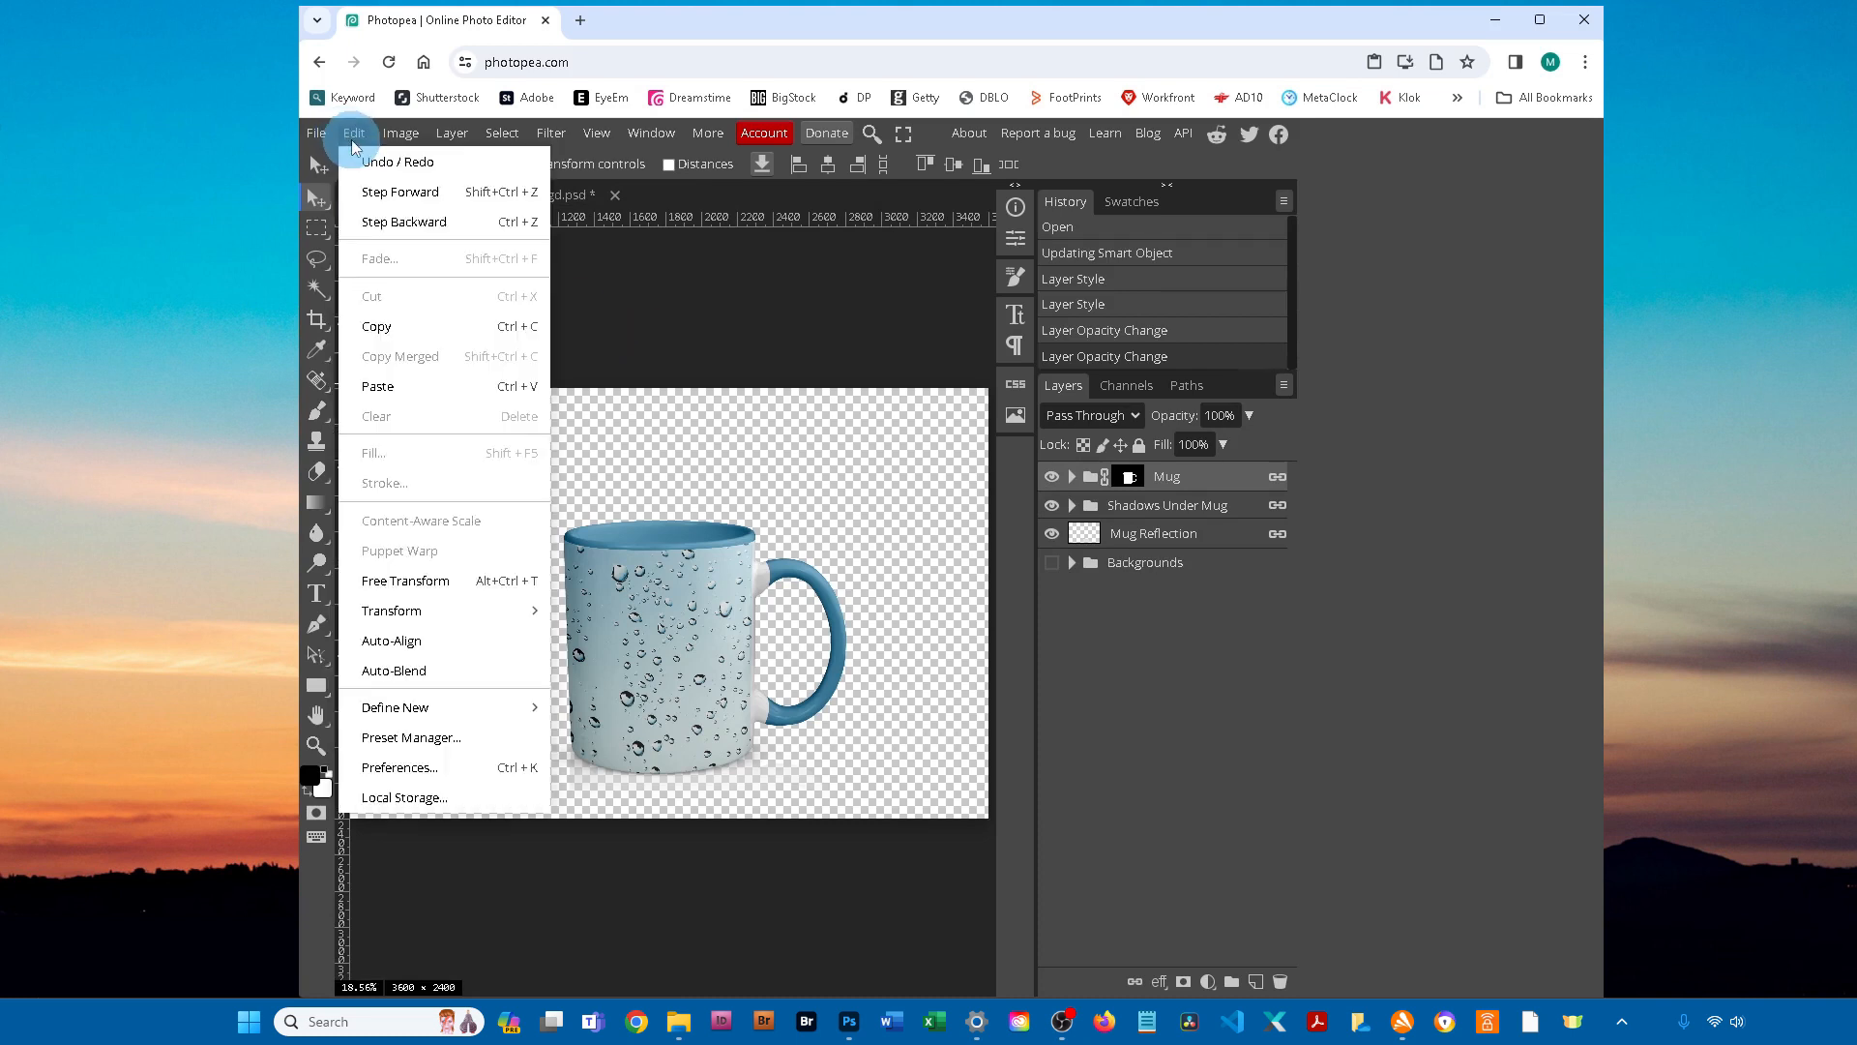
{"action": "left_click", "coordinate": [388, 388]}
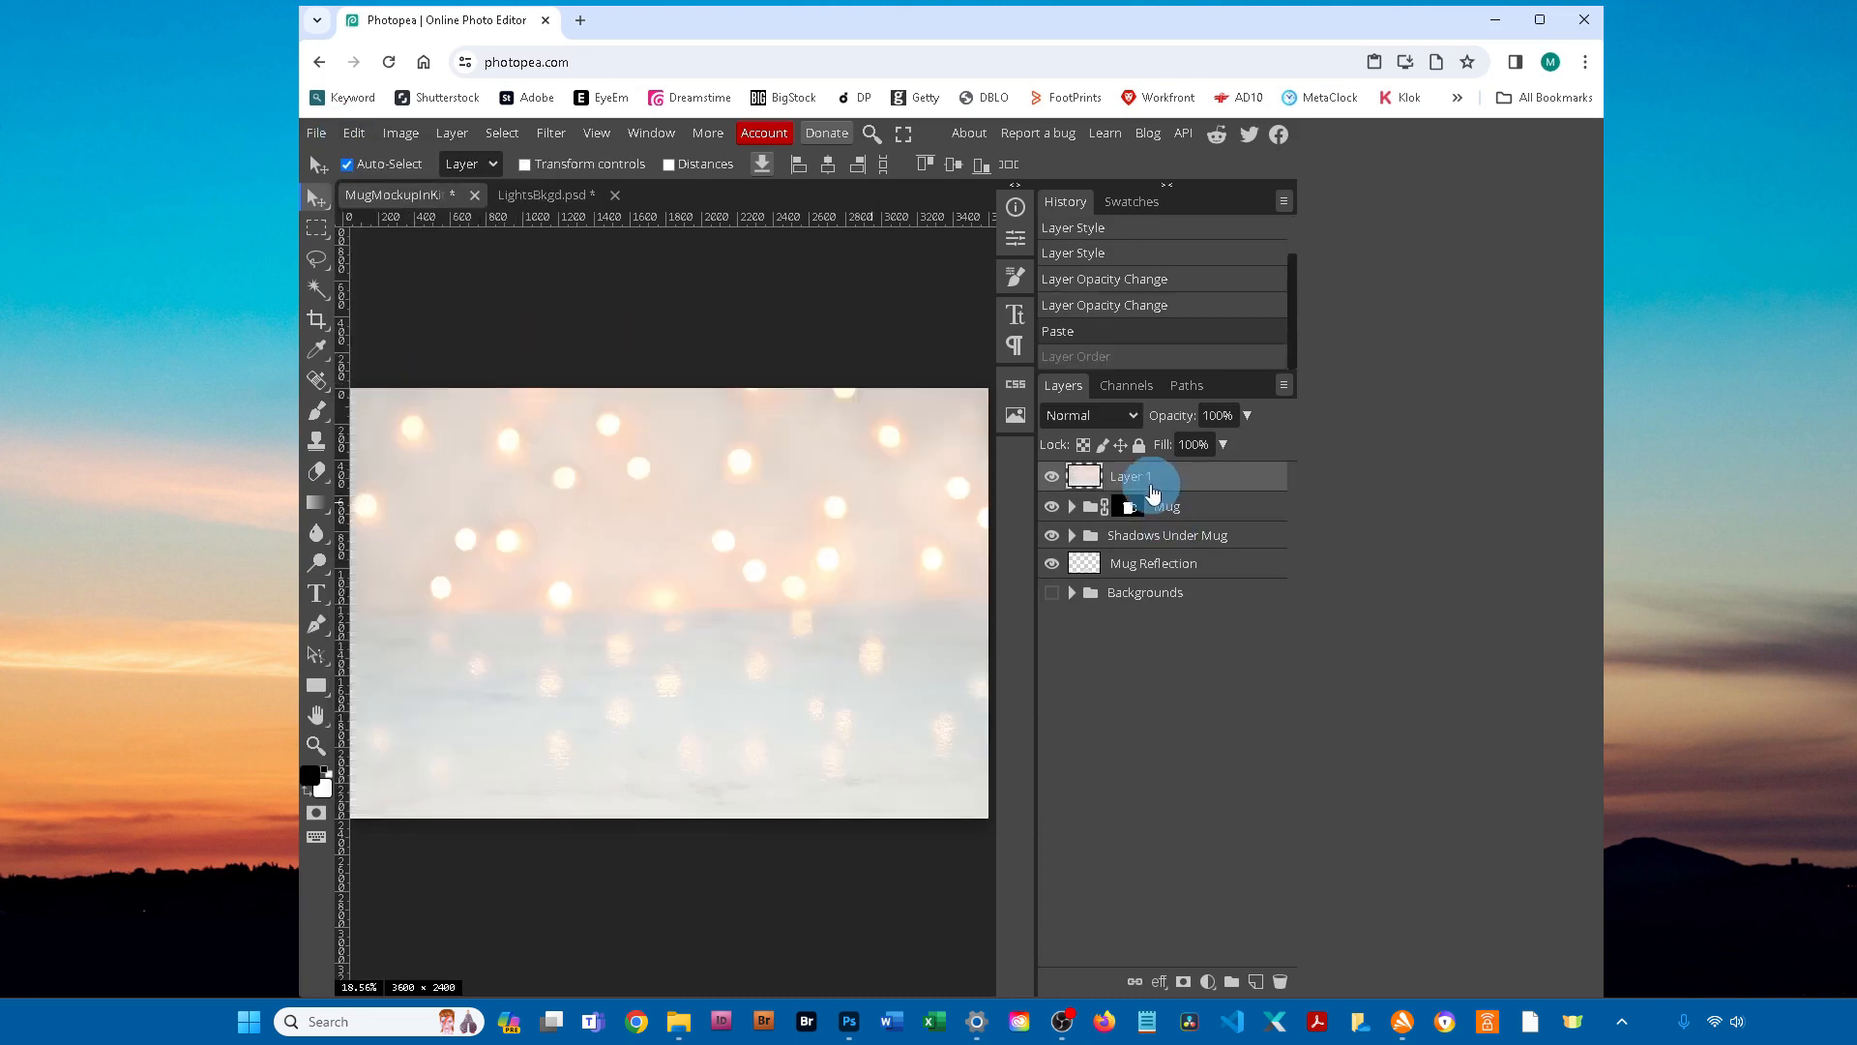
Step: Move the pasted lights layer to the bottom of the layer stack, below the Backgrounds group
{"action": "left_click_drag", "start_coordinate": [1161, 504], "coordinate": [1151, 615]}
{"action": "key", "text": "ctrl+shift+z"}
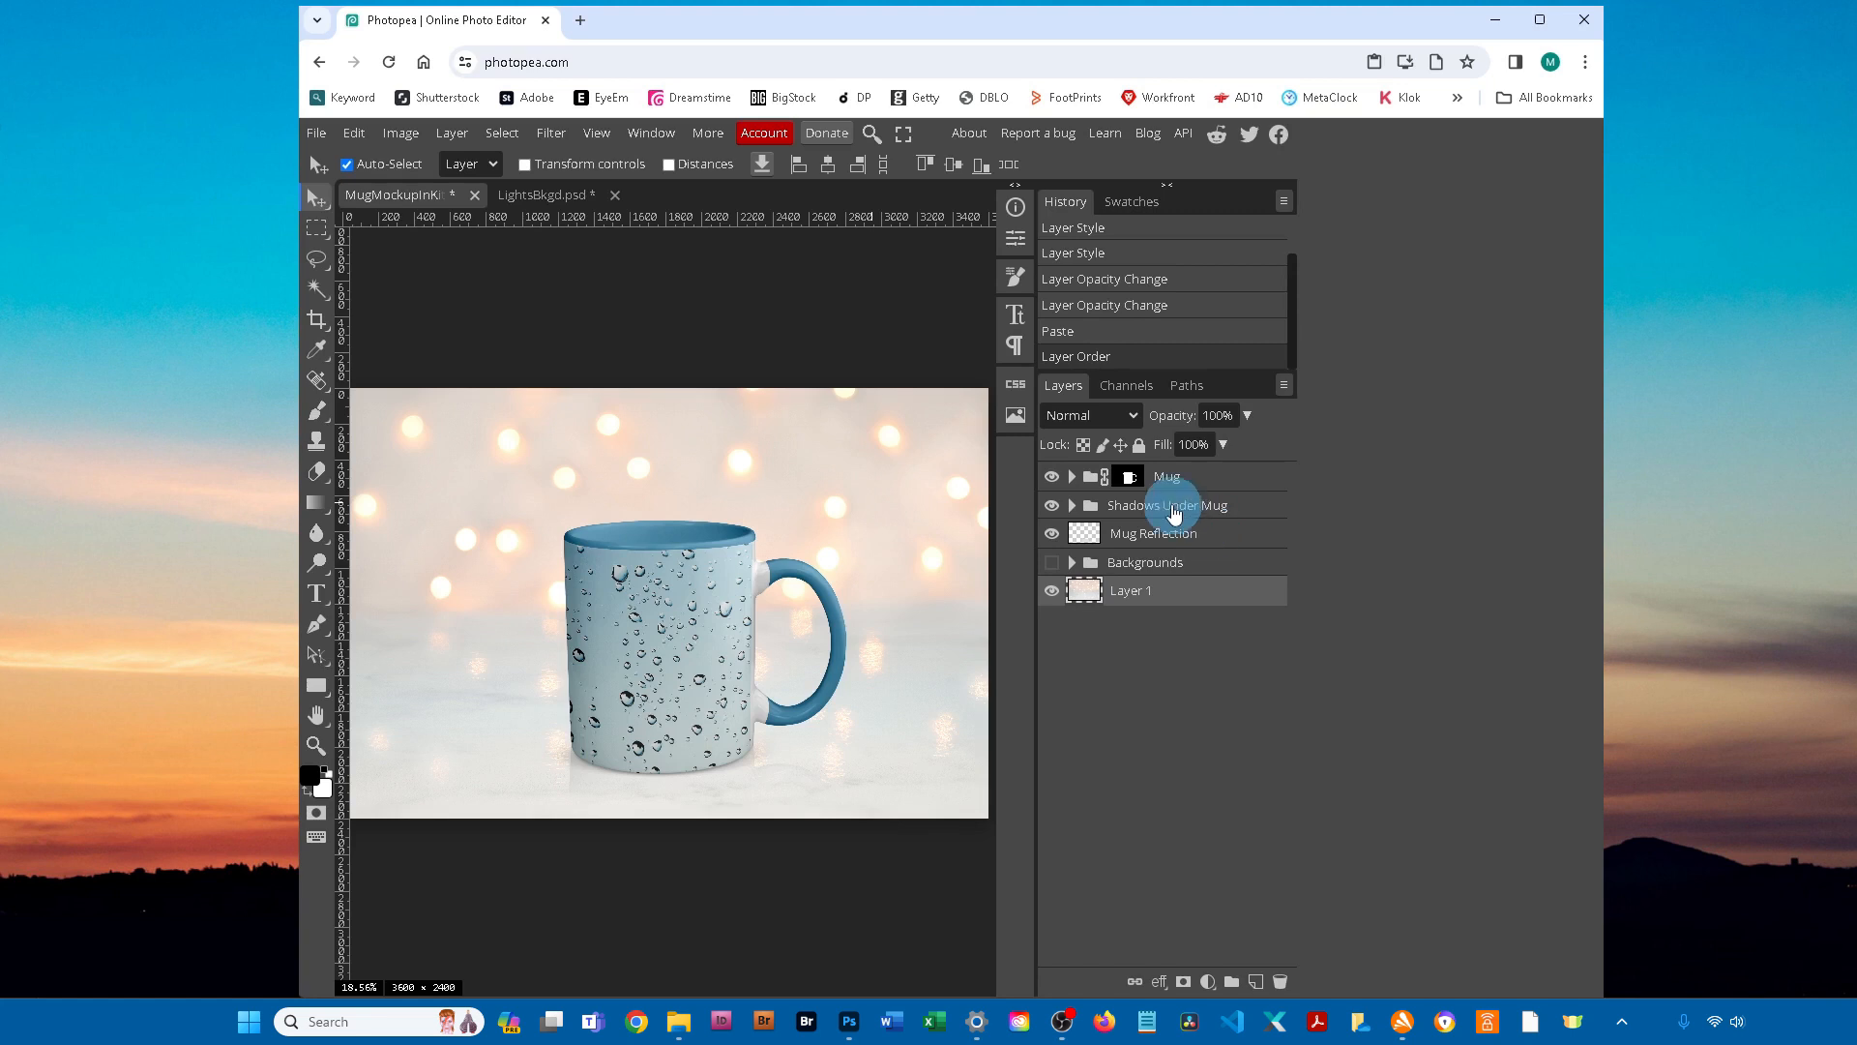
Step: Export the mug mockup as a 3600 × 2400 px JPG at 100% quality and save it
{"action": "left_click", "coordinate": [319, 136]}
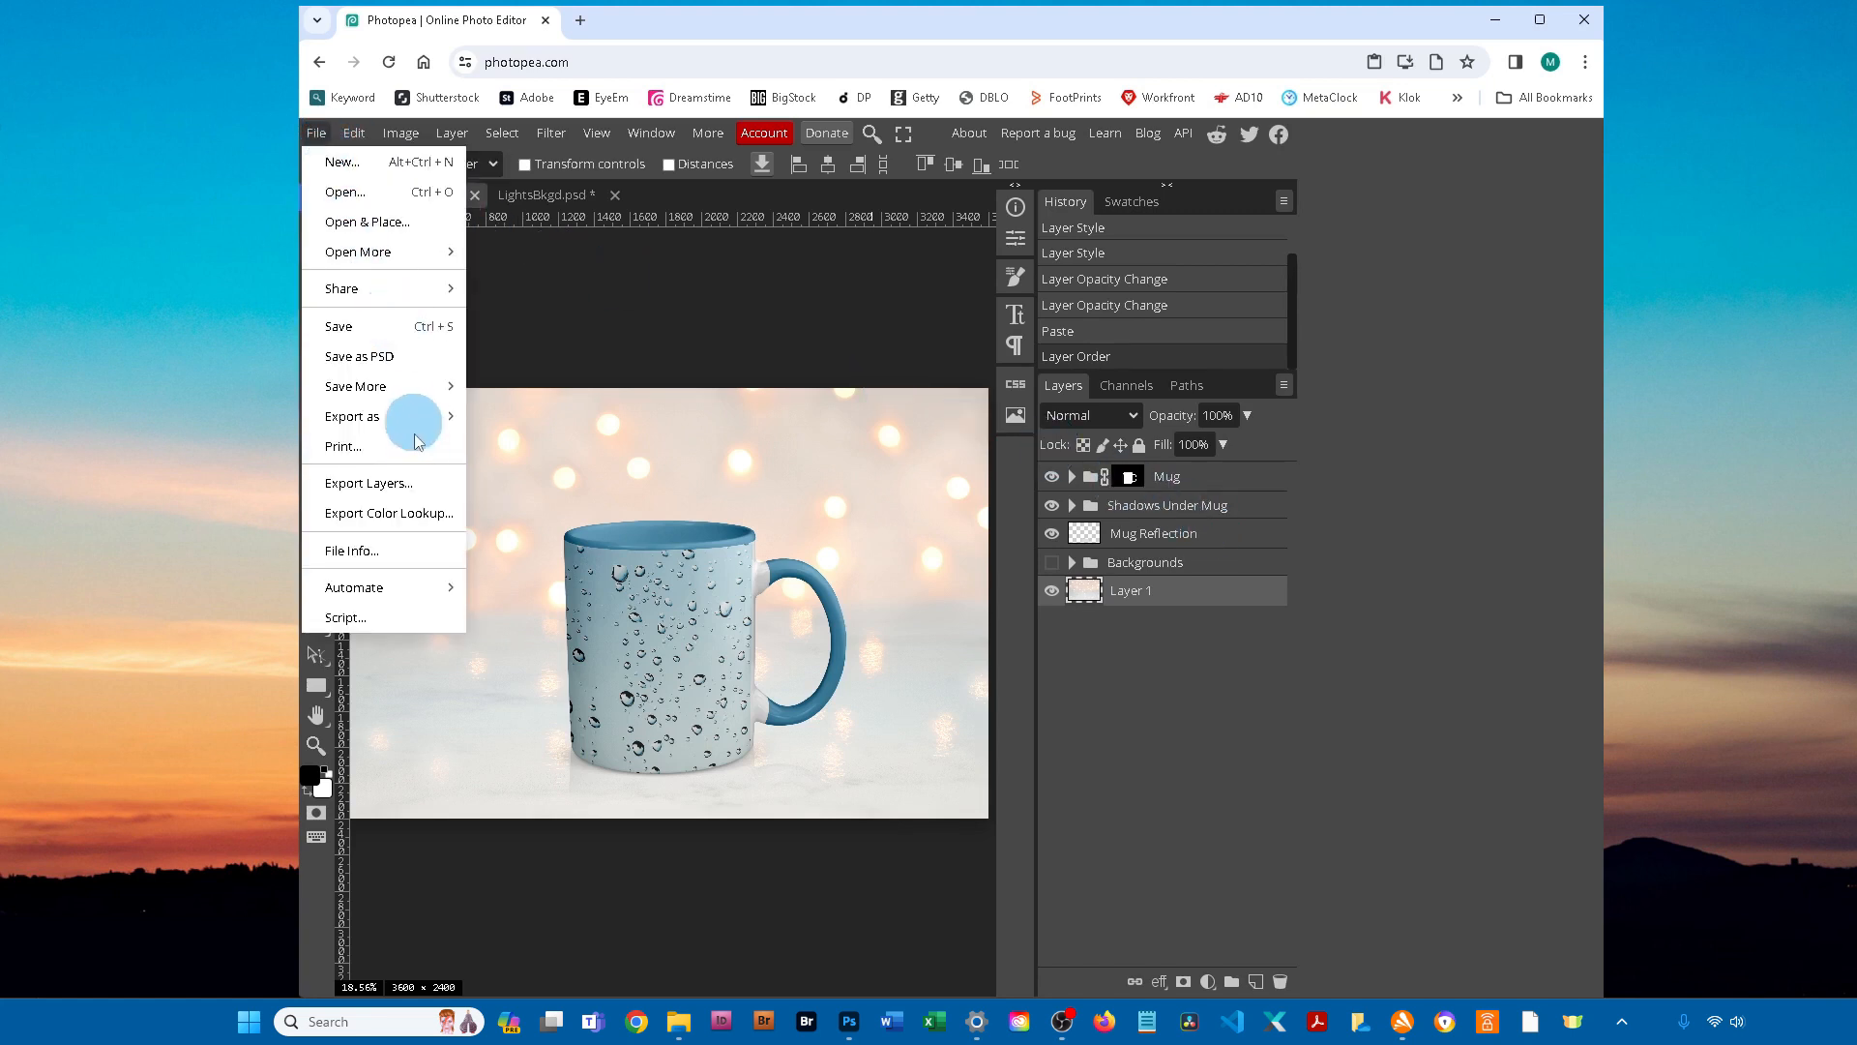
{"action": "mouse_move", "coordinate": [391, 416]}
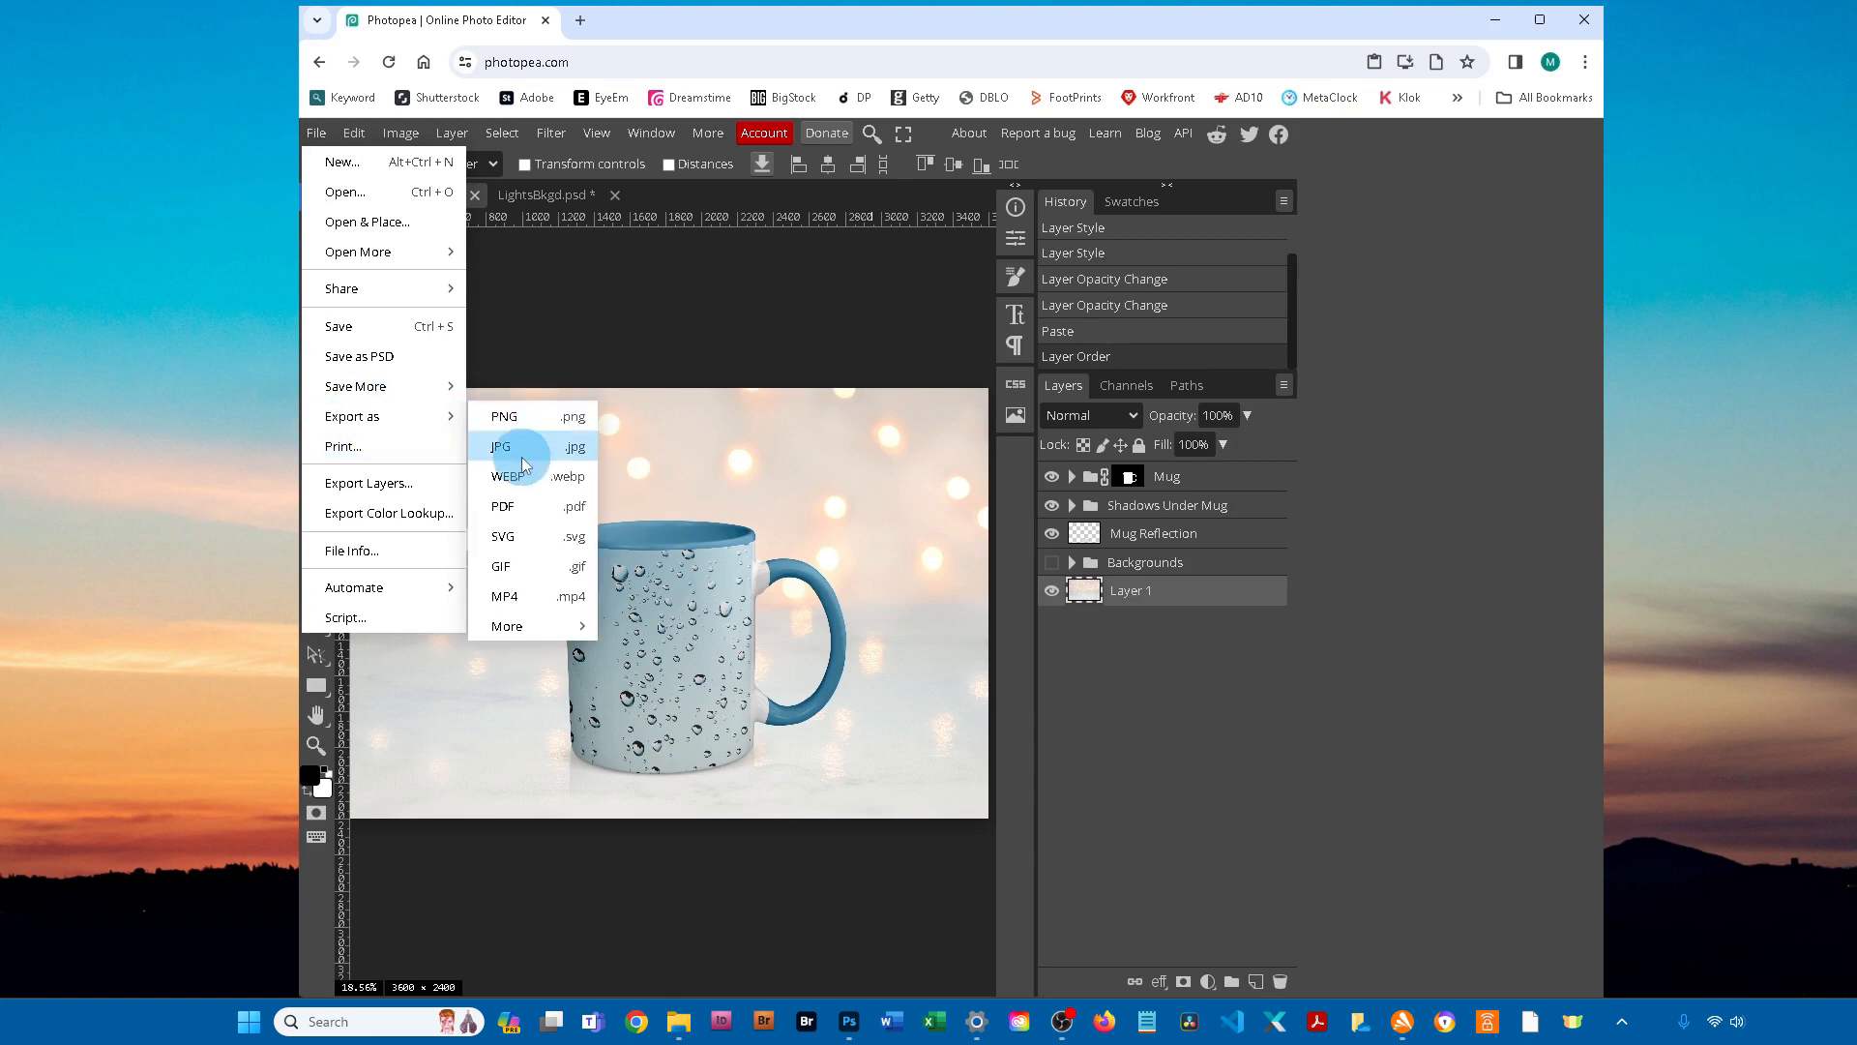
{"action": "left_click", "coordinate": [535, 454]}
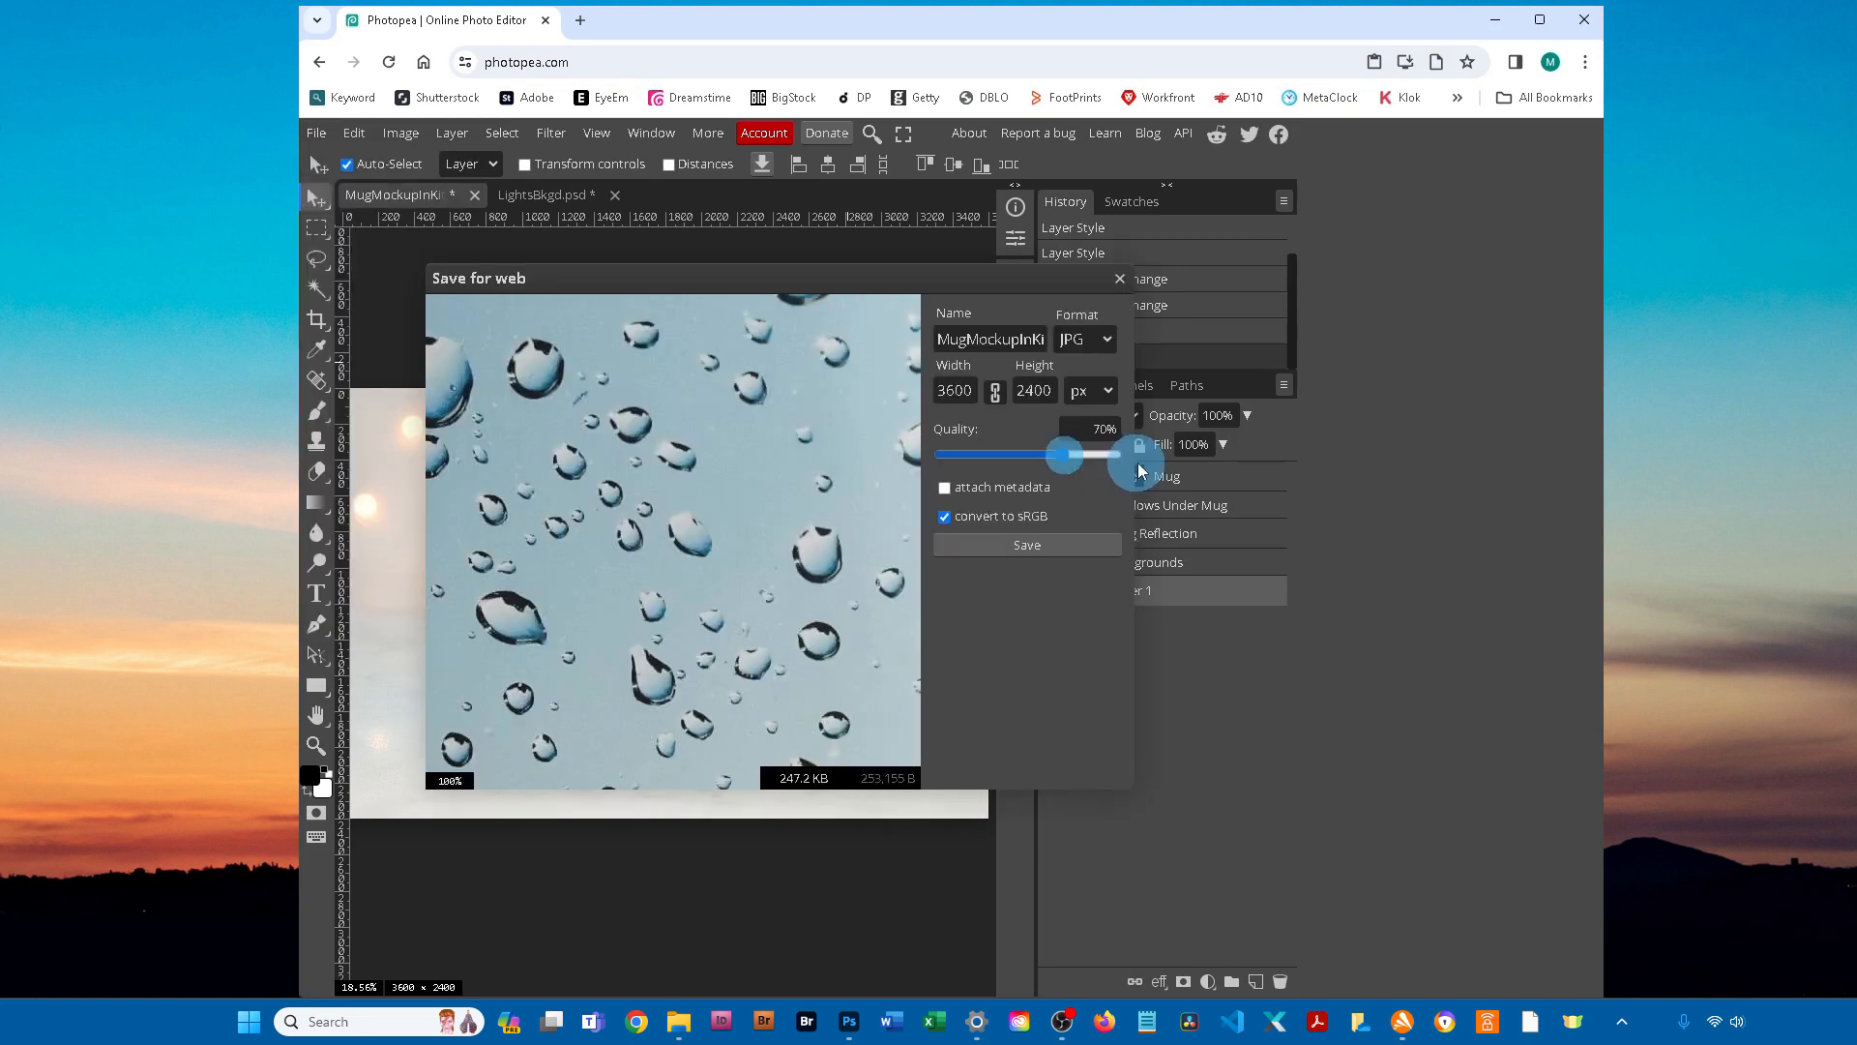
{"action": "left_click_drag", "start_coordinate": [1122, 454], "coordinate": [1151, 443]}
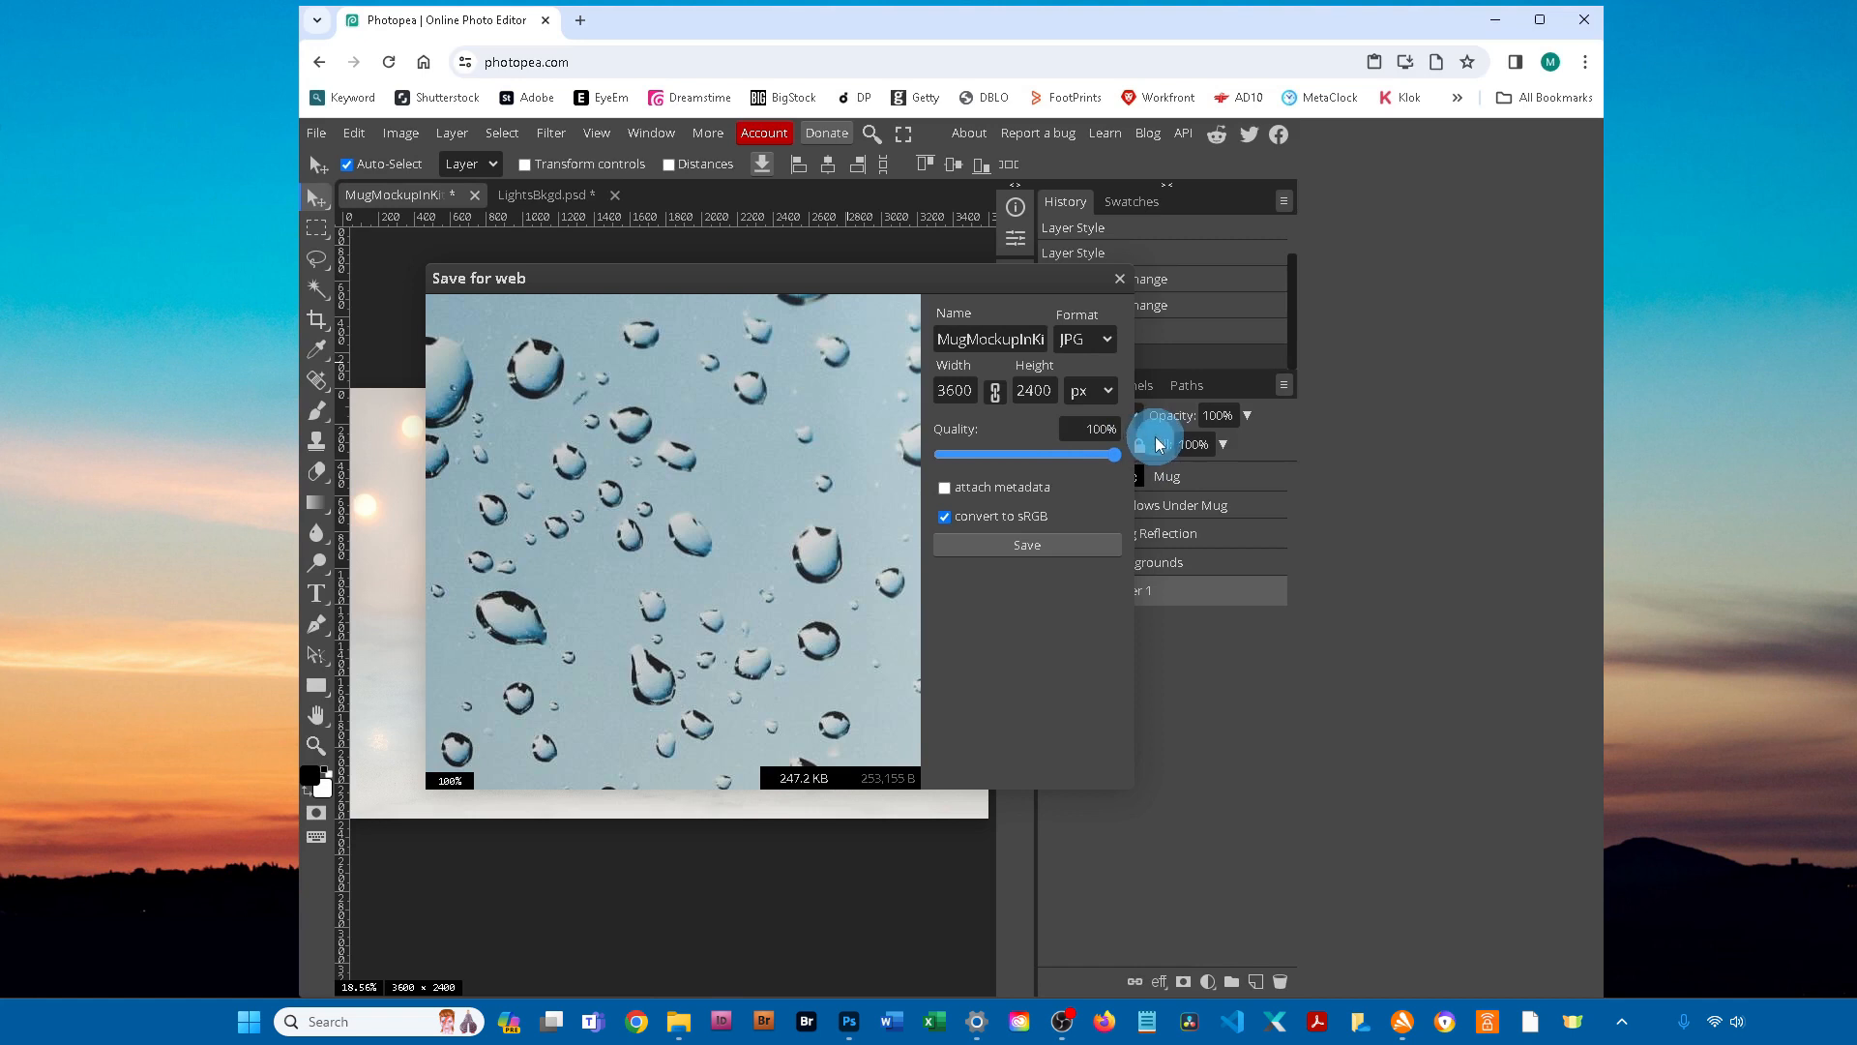
{"action": "left_click", "coordinate": [1047, 544]}
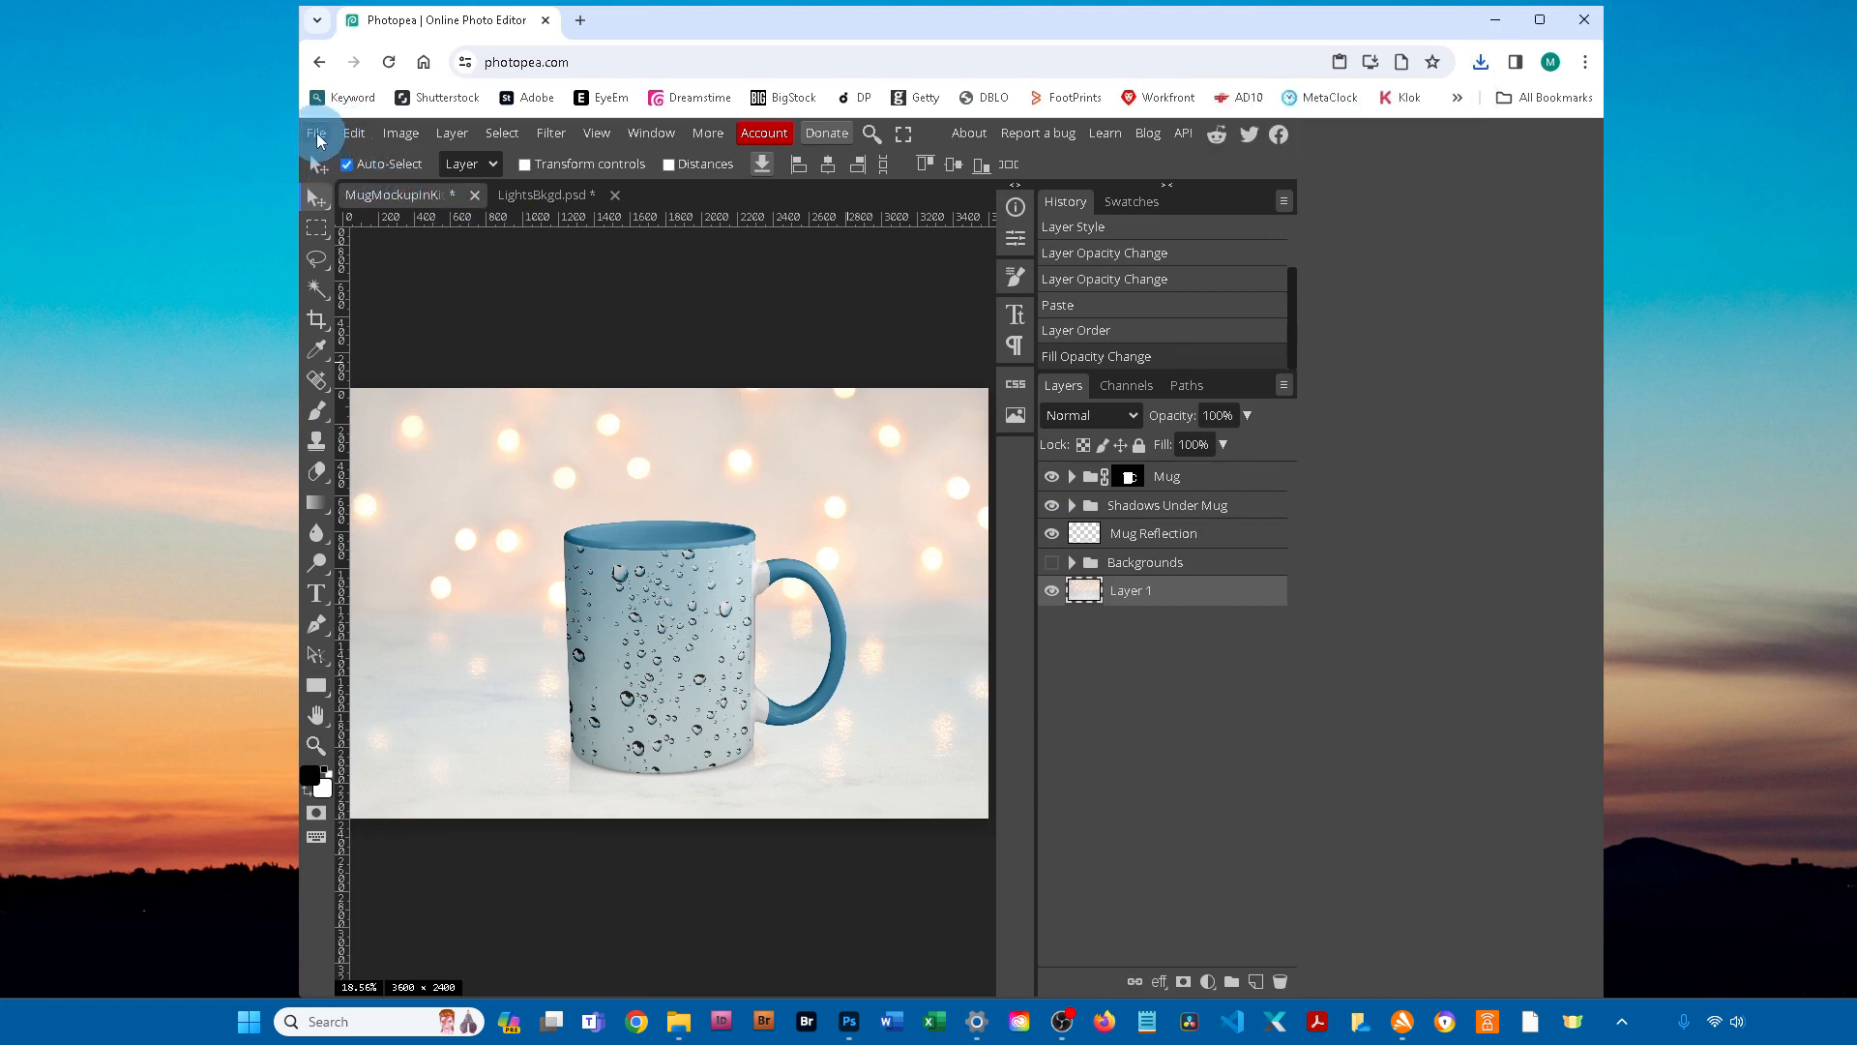
{"action": "left_click", "coordinate": [316, 135]}
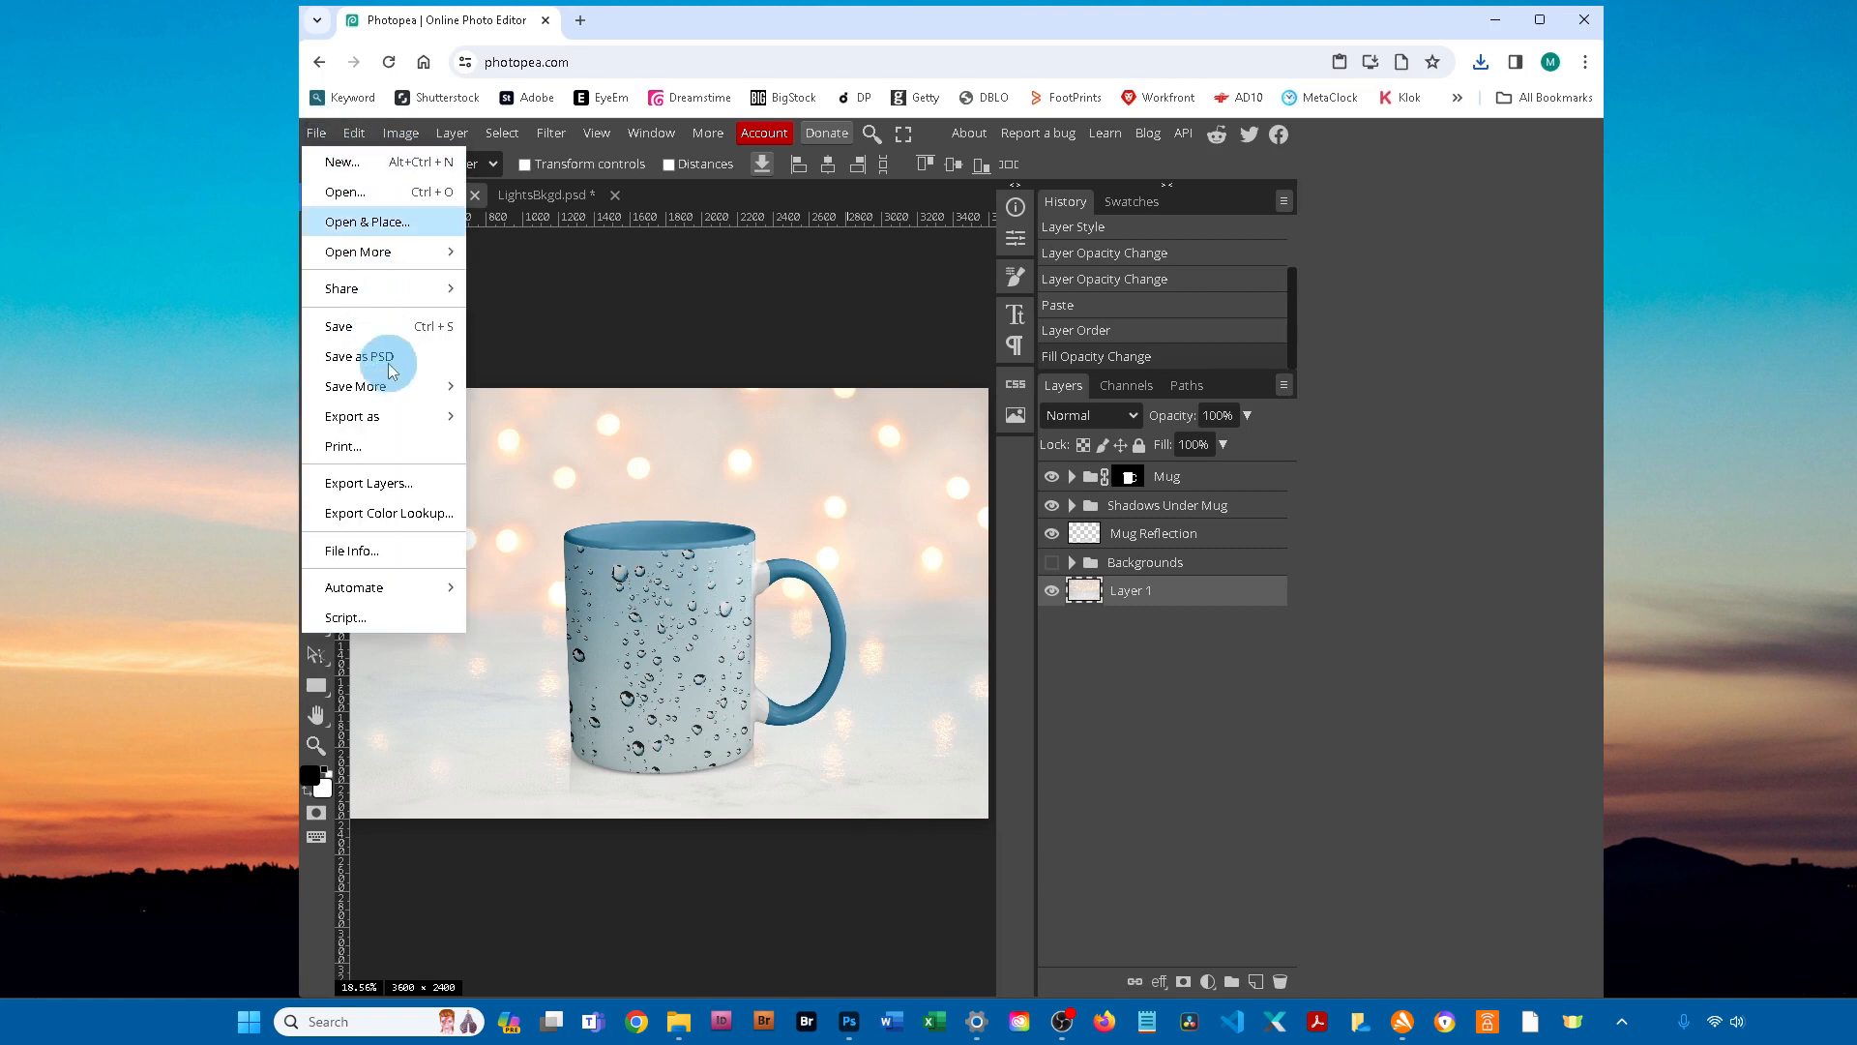
{"action": "left_click", "coordinate": [553, 371]}
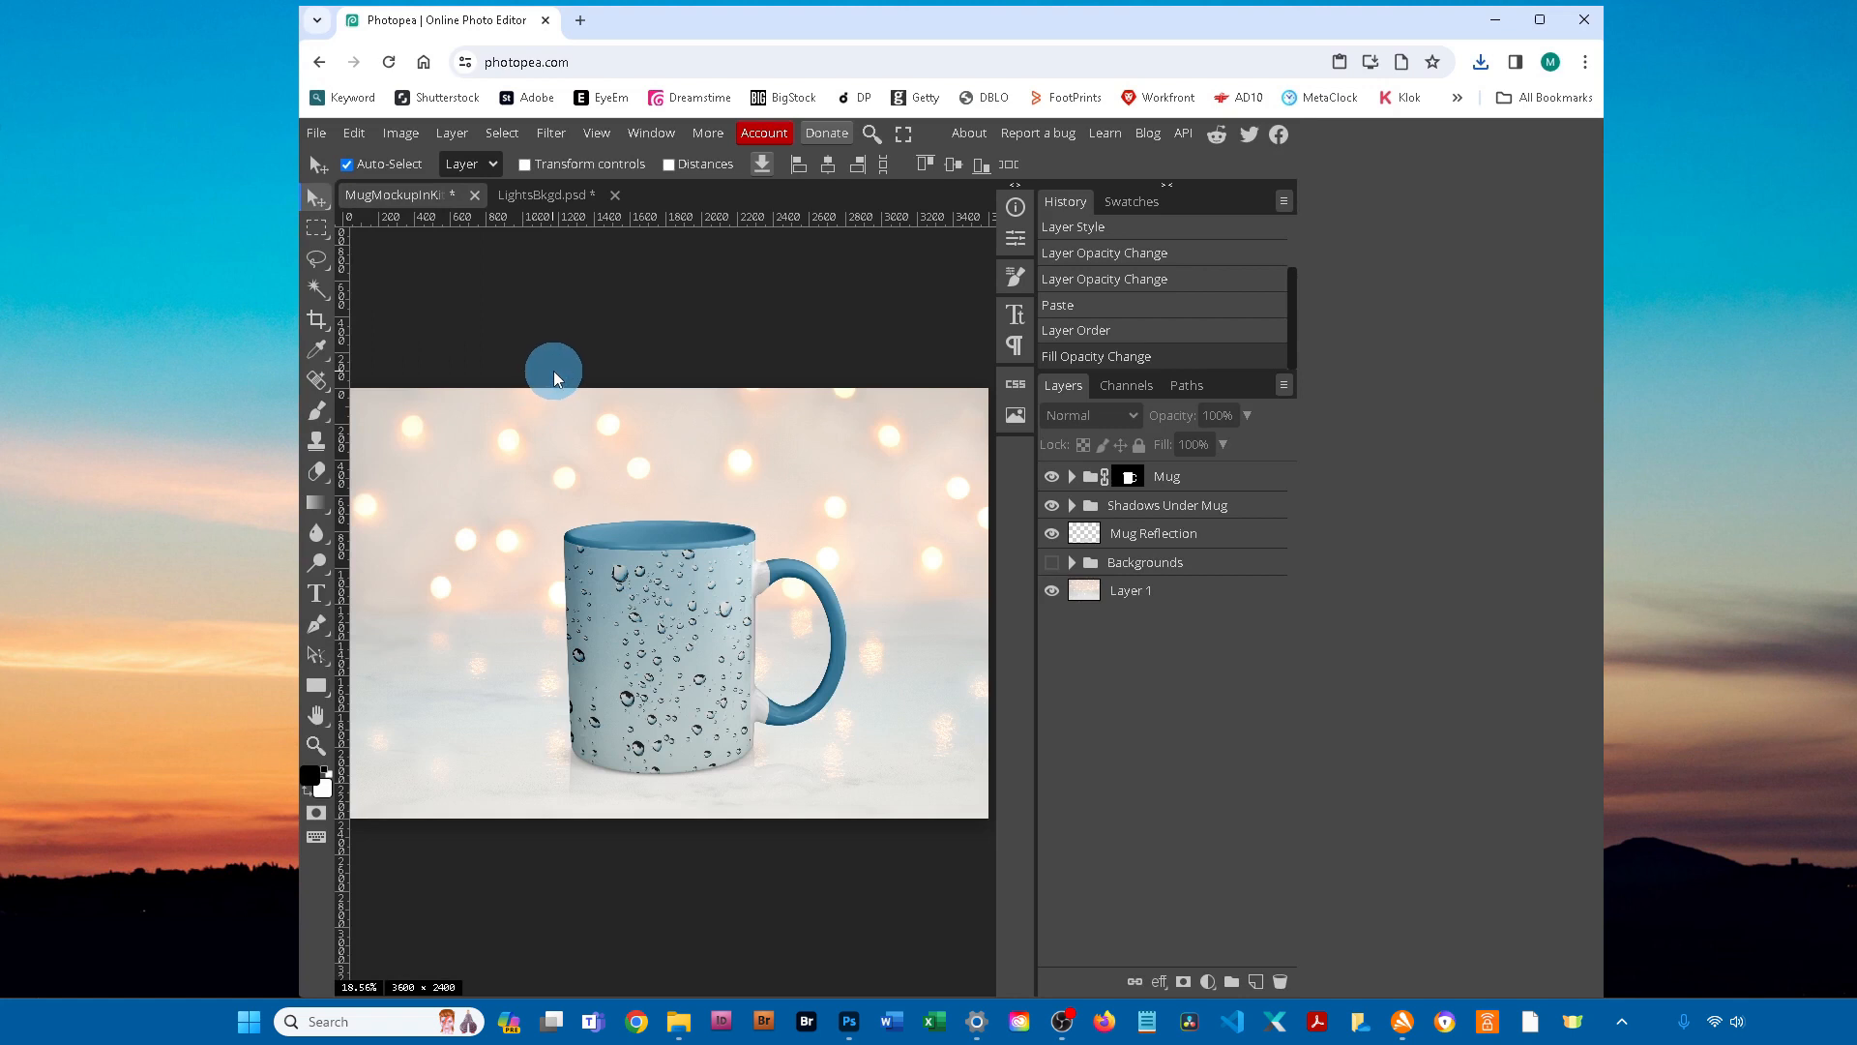